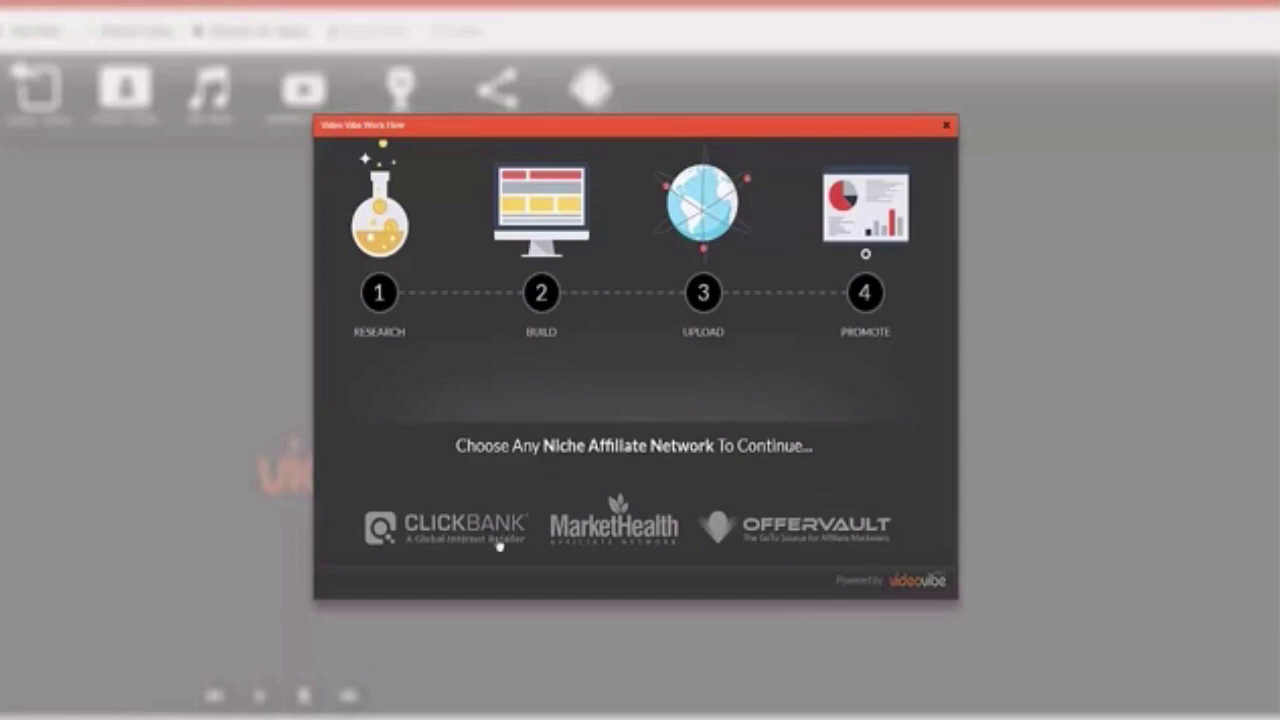
# Research 'learn japanese' on ClickBank and open the Rocket Japanese (RJAPANESE) marketplace listing
pyautogui.click(471, 540)
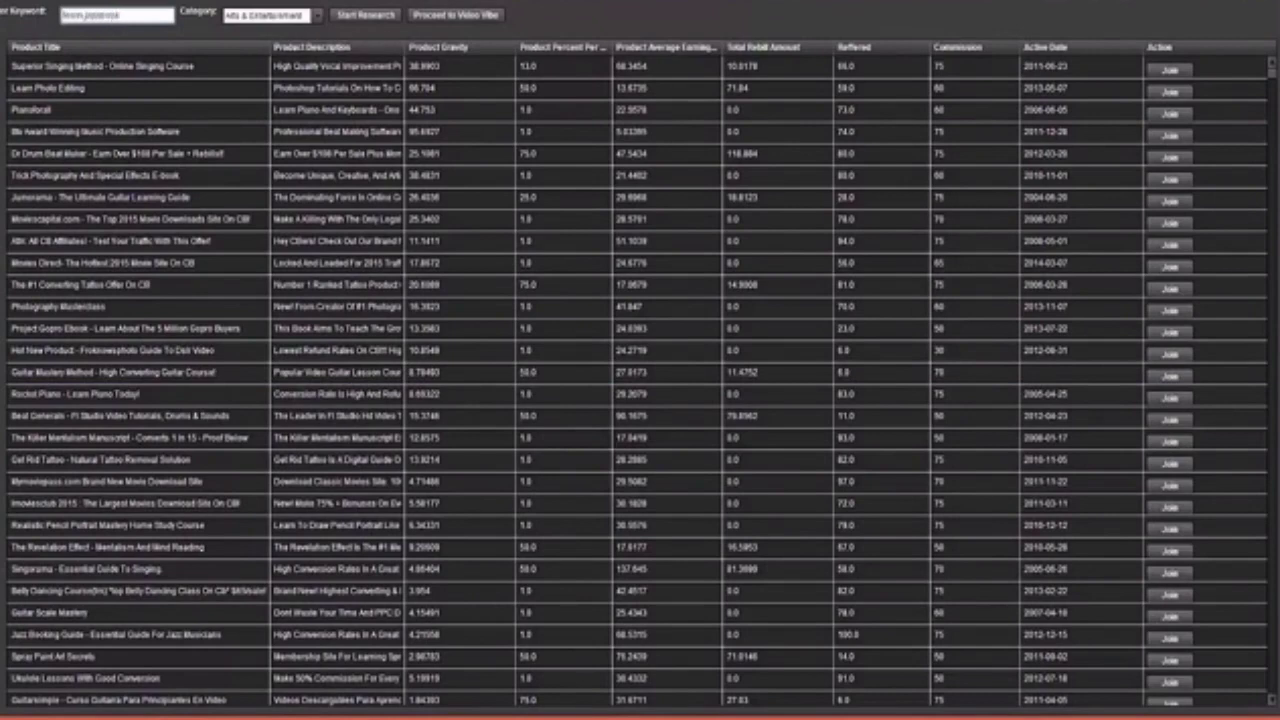
pyautogui.click(380, 17)
pyautogui.click(364, 72)
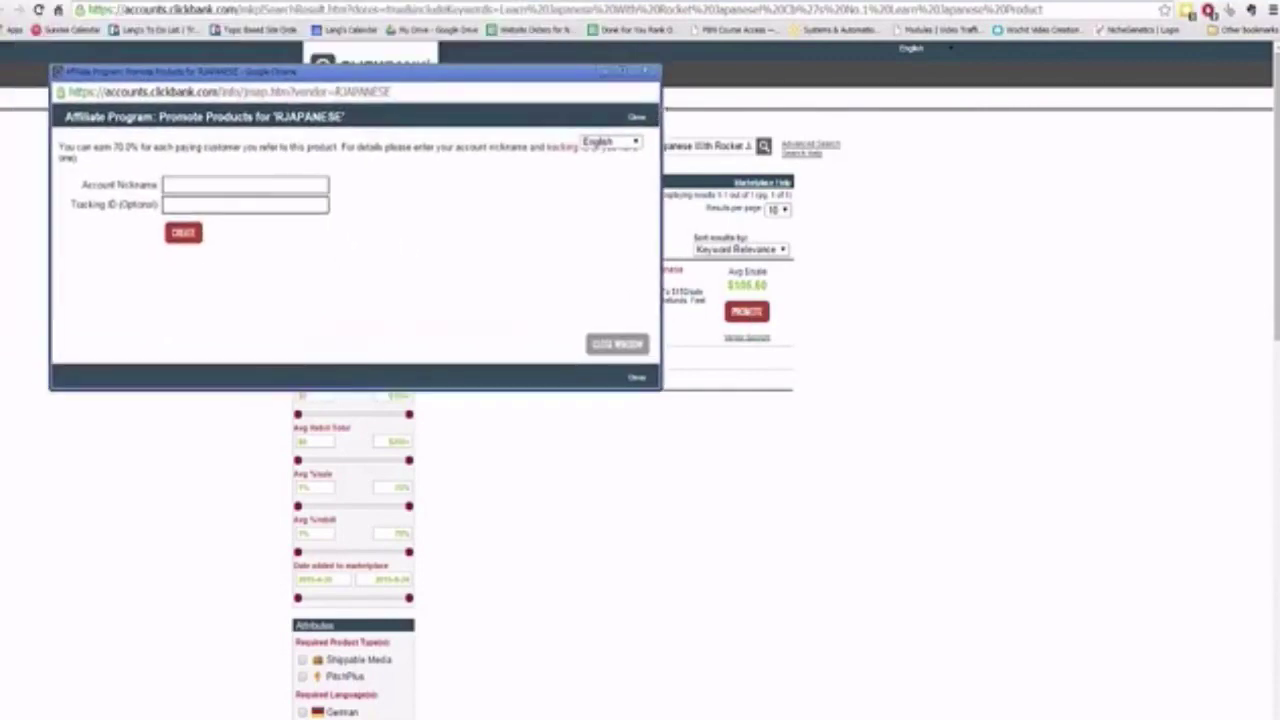
pyautogui.click(648, 73)
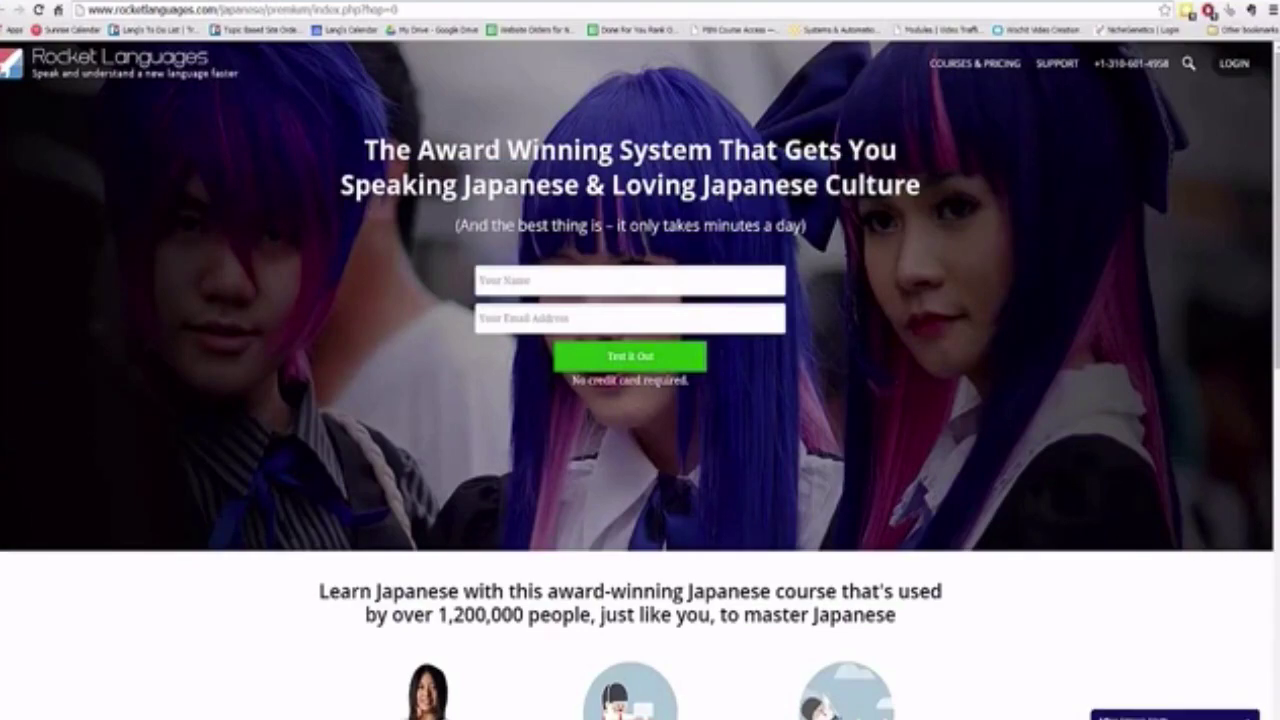
# Scroll through the Rocket Languages Japanese course sales page in Chrome
pyautogui.scroll(-7, 851, 222)
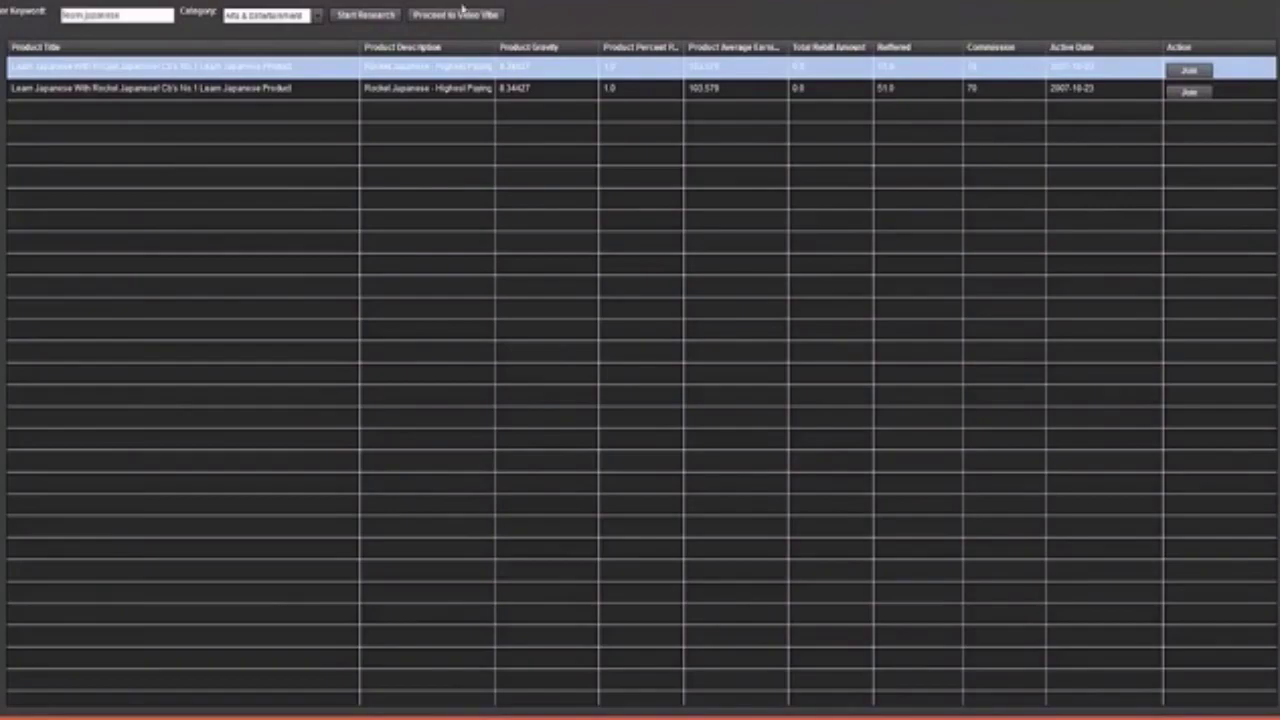
# Add both 3dText Movement slides, 'Main Head Line' and 'Text Area No. 1', to the timeline
pyautogui.click(461, 11)
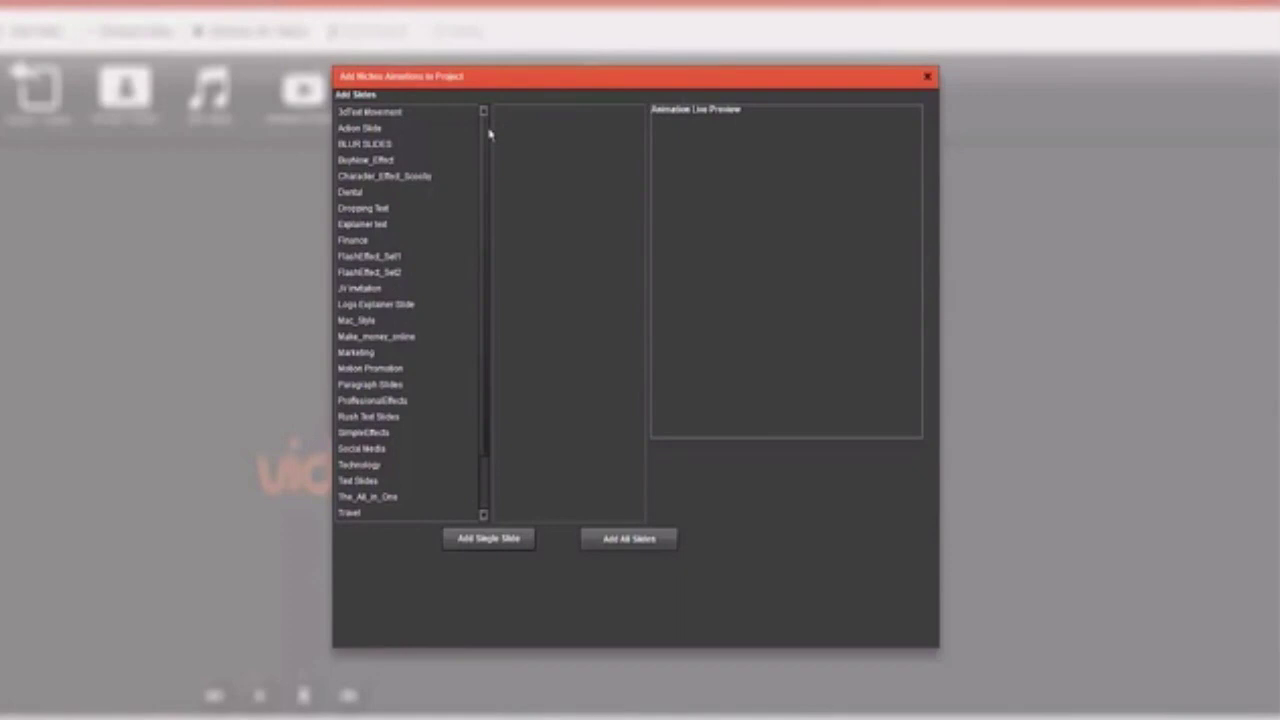
pyautogui.click(408, 112)
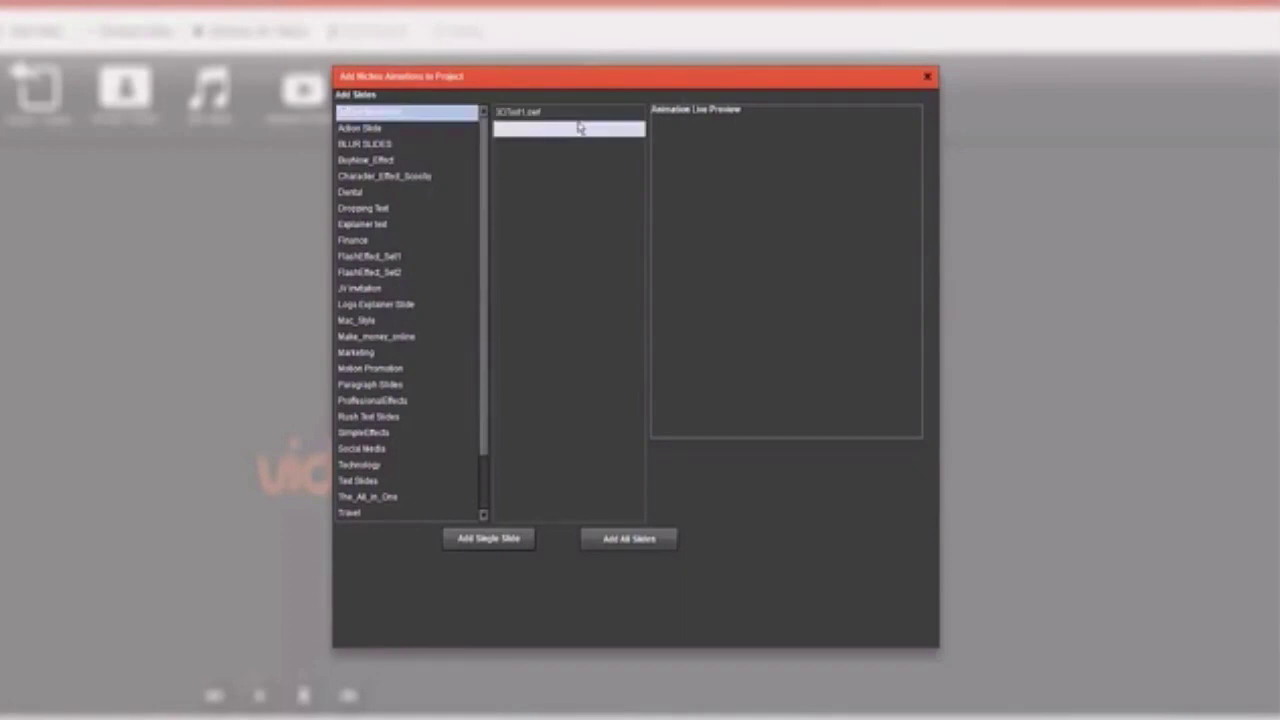
pyautogui.click(543, 114)
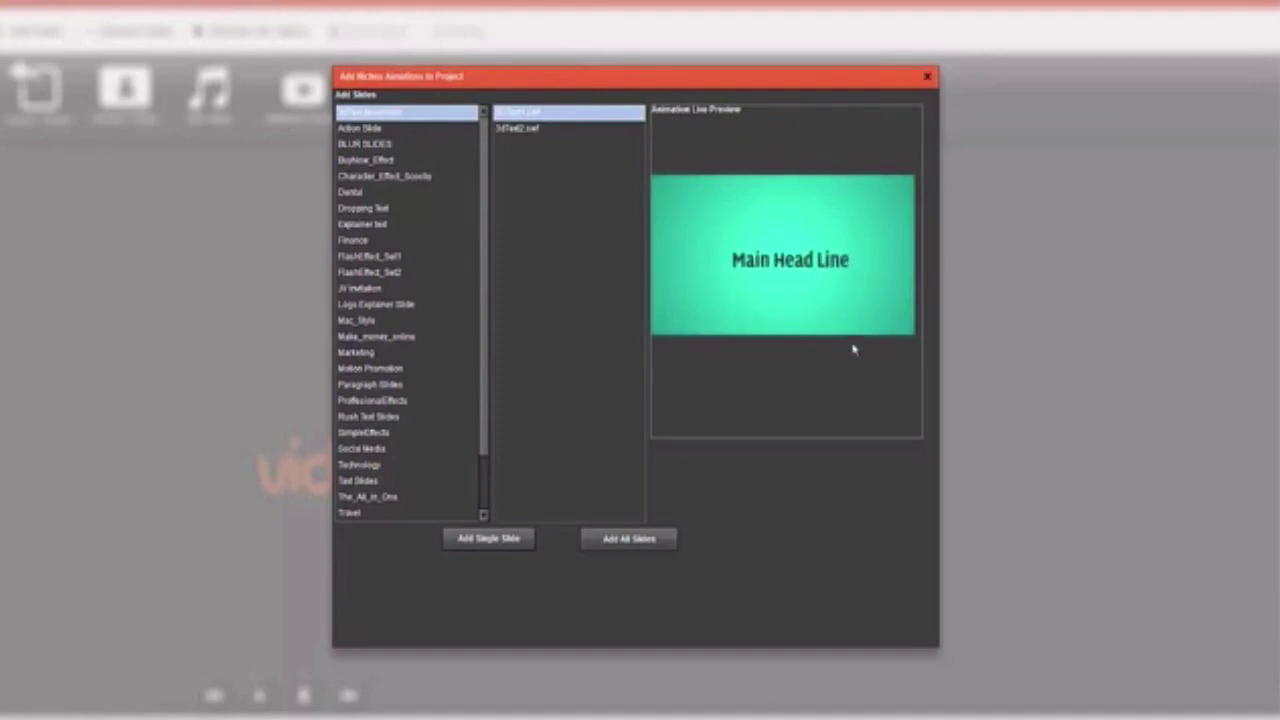
pyautogui.click(670, 542)
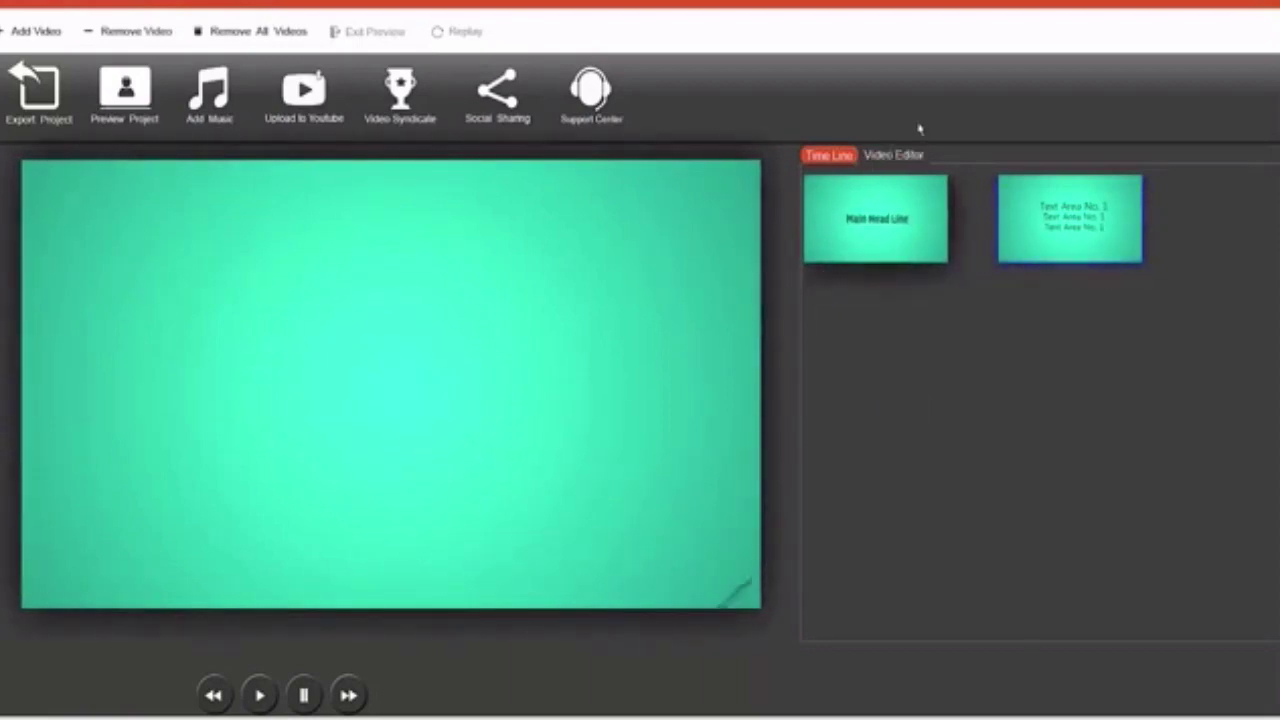
# Show the slide's Main Head Line, Headline No. 2 and Text Area fields in the Video Editor
pyautogui.click(893, 162)
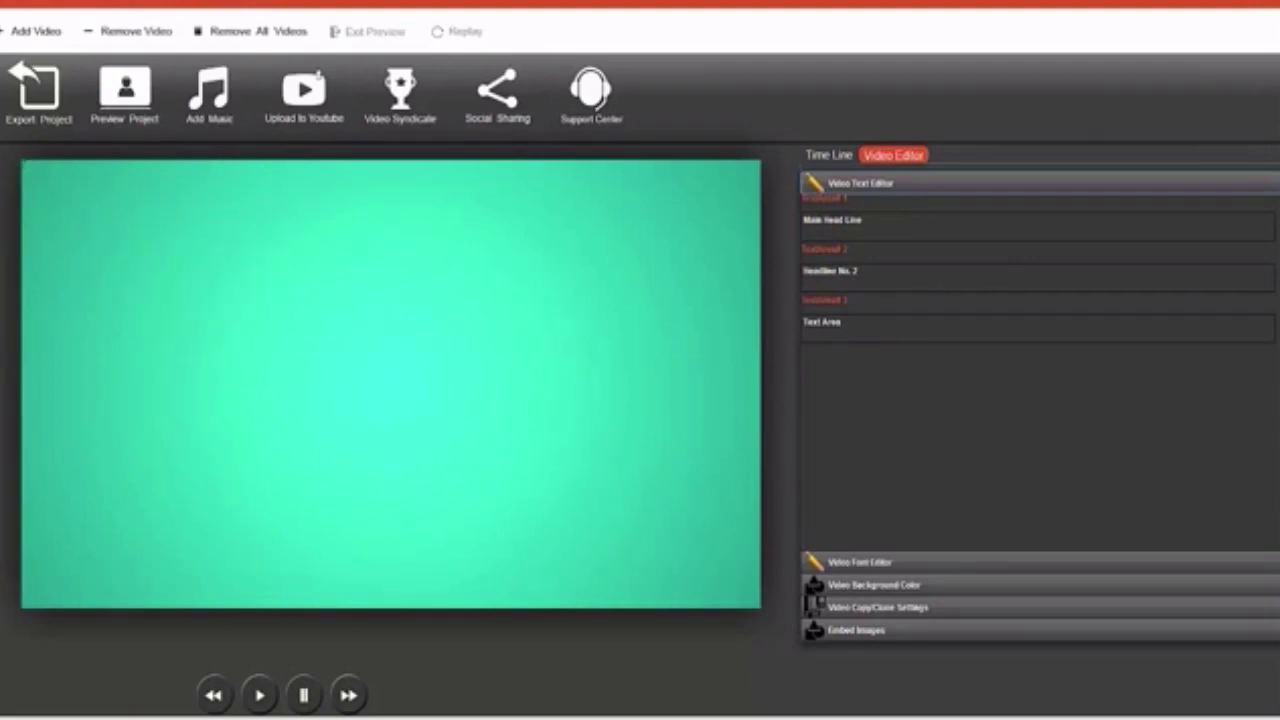
# Replace the three lines with 'Want to Learn Japanese', 'Hate Boring Classes ?' and the course pitch
pyautogui.tripleClick(832, 220)
pyautogui.write('Want to Learn Japanese')
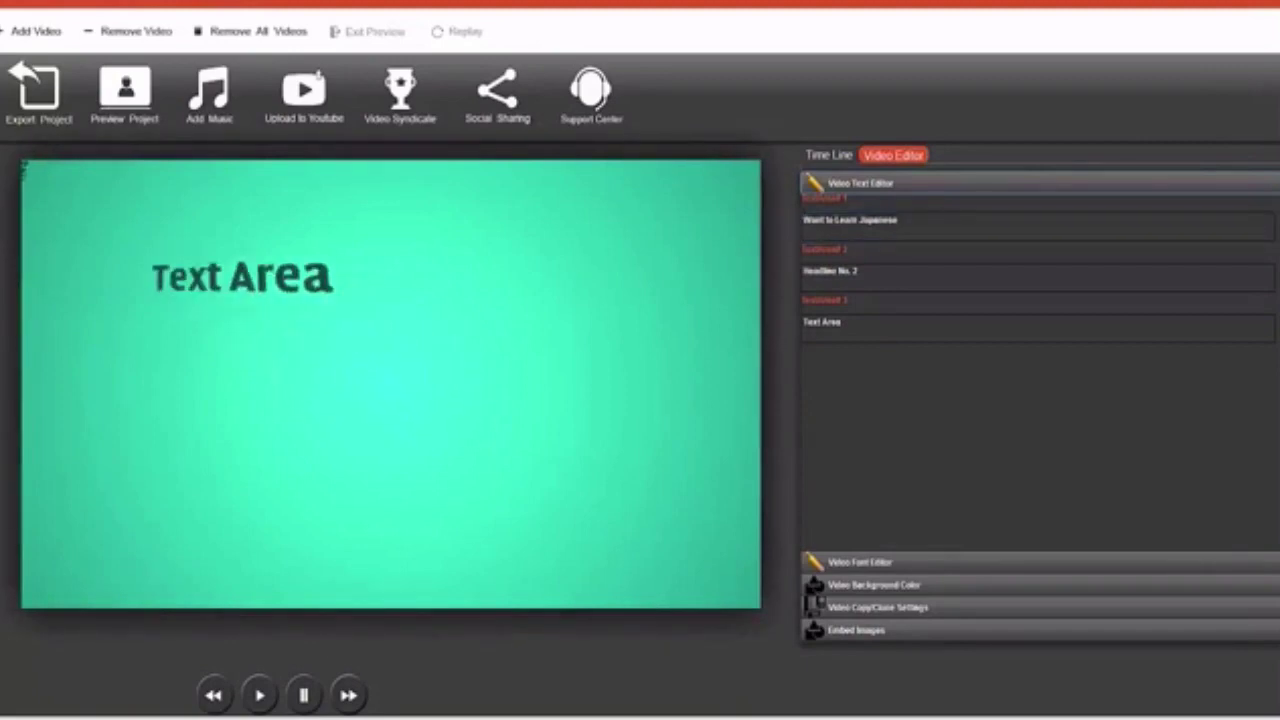
pyautogui.moveTo(858, 271); pyautogui.dragTo(775, 277)
pyautogui.write('Hate Boring Classes ?')
pyautogui.click(979, 362)
pyautogui.click(960, 324)
pyautogui.hotkey('ctrl', 'a')
pyautogui.write('I have an online course just for you.')
pyautogui.hotkey('shift', 'Tab')
pyautogui.hotkey('shift', 'Tab')
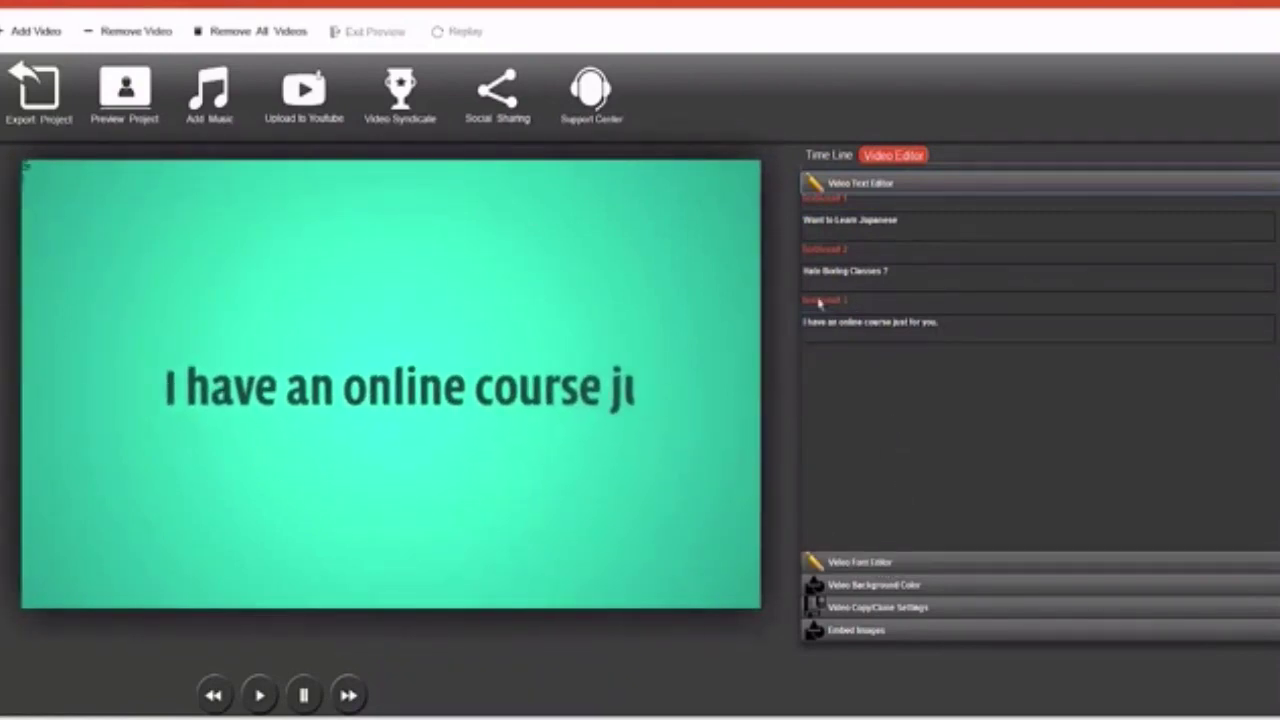
# In Video Font Editor, resize text3 to 40, then settle on font size 44
pyautogui.click(876, 566)
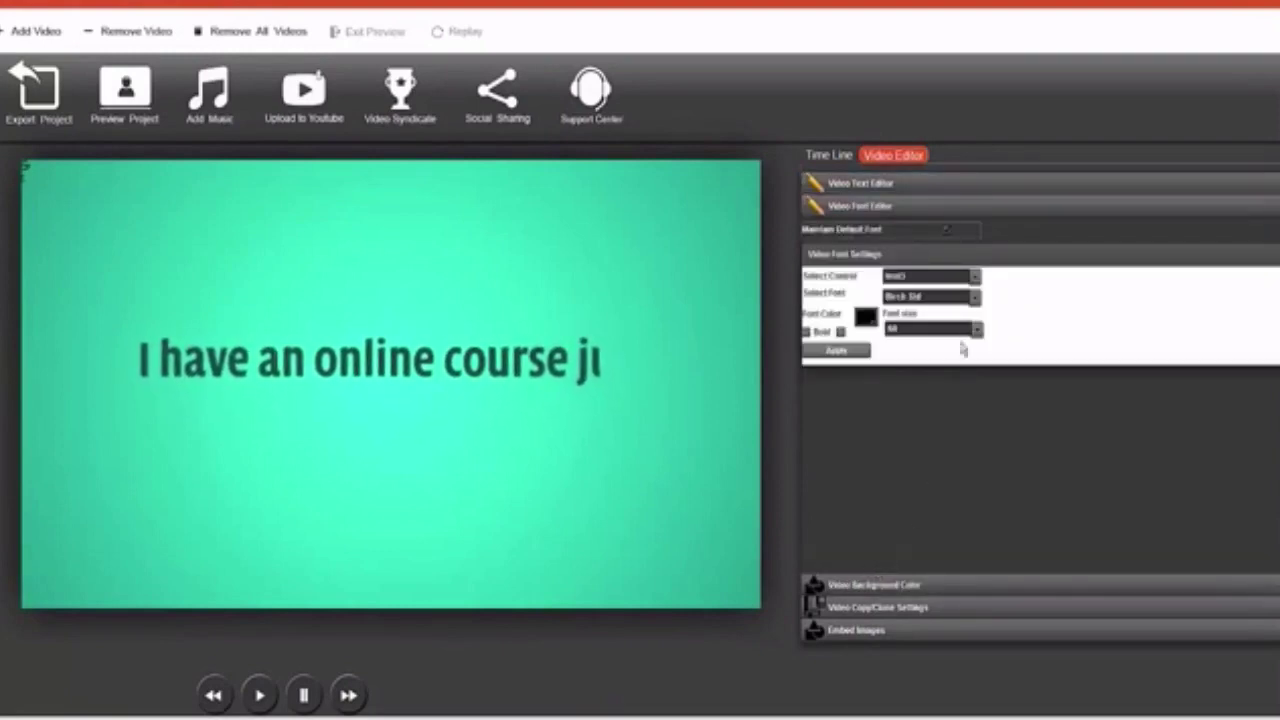
pyautogui.click(975, 277)
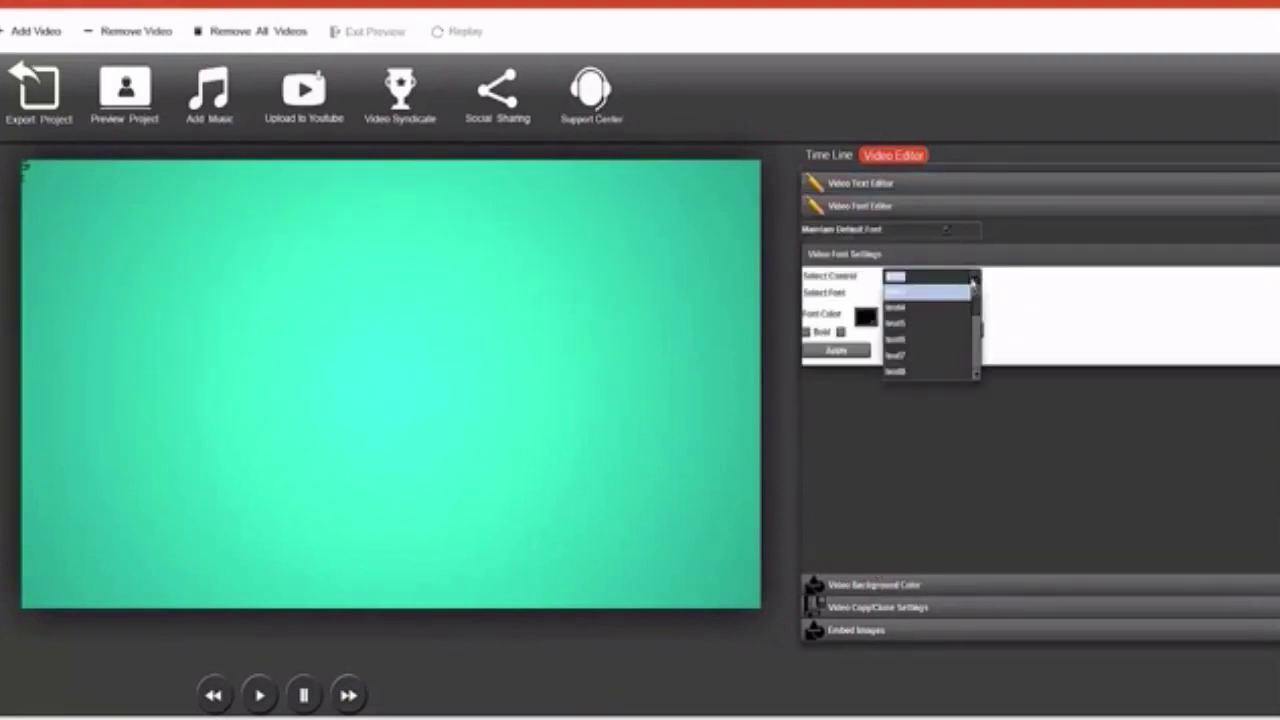
pyautogui.click(925, 298)
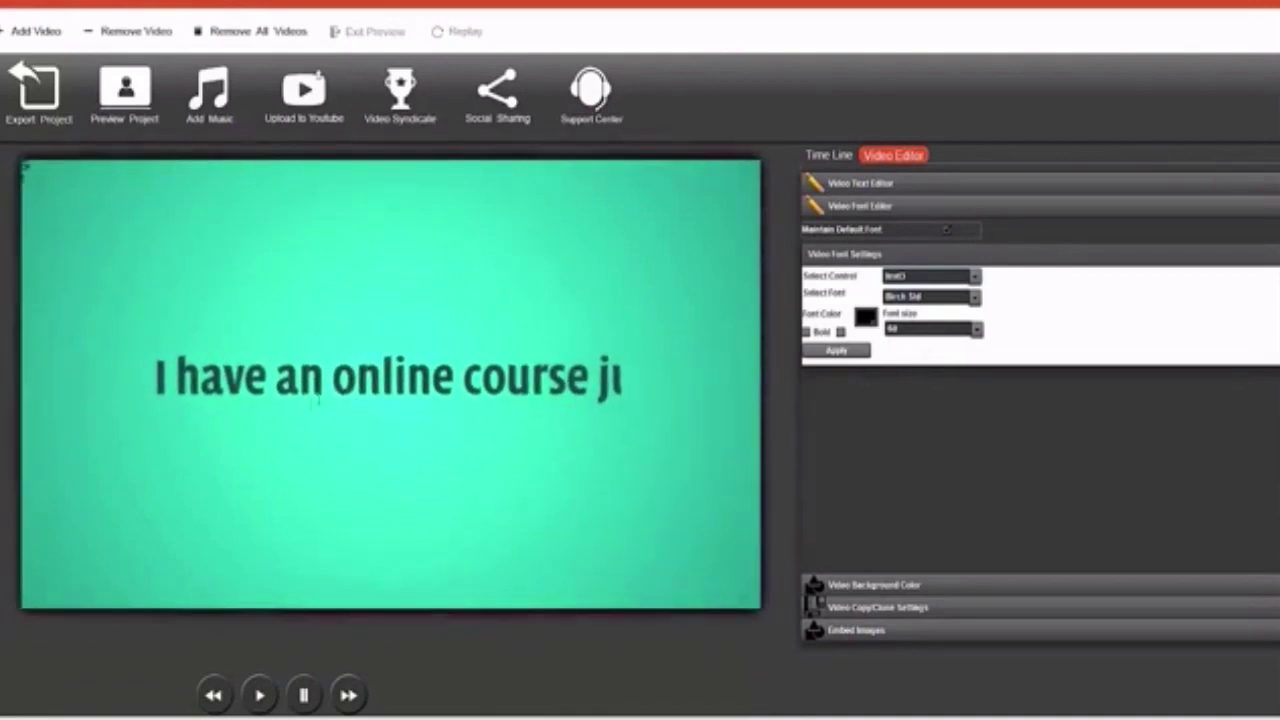
pyautogui.click(977, 331)
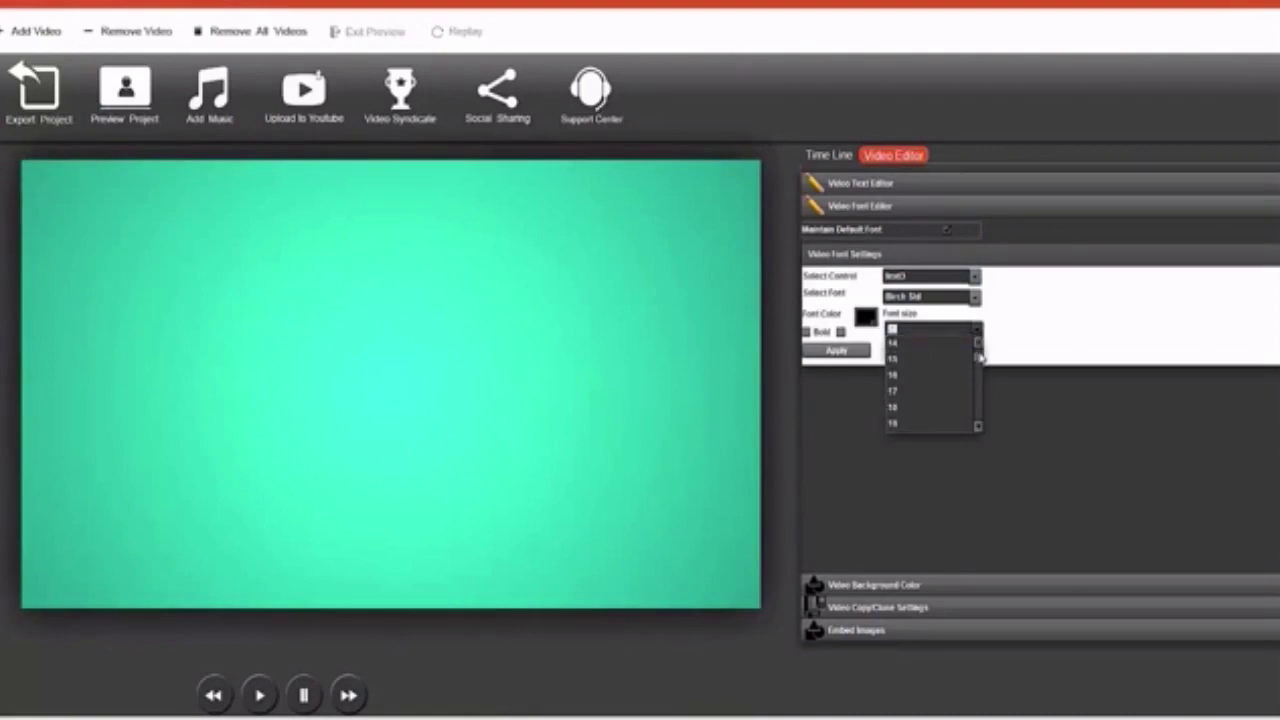
pyautogui.moveTo(980, 355); pyautogui.dragTo(980, 371)
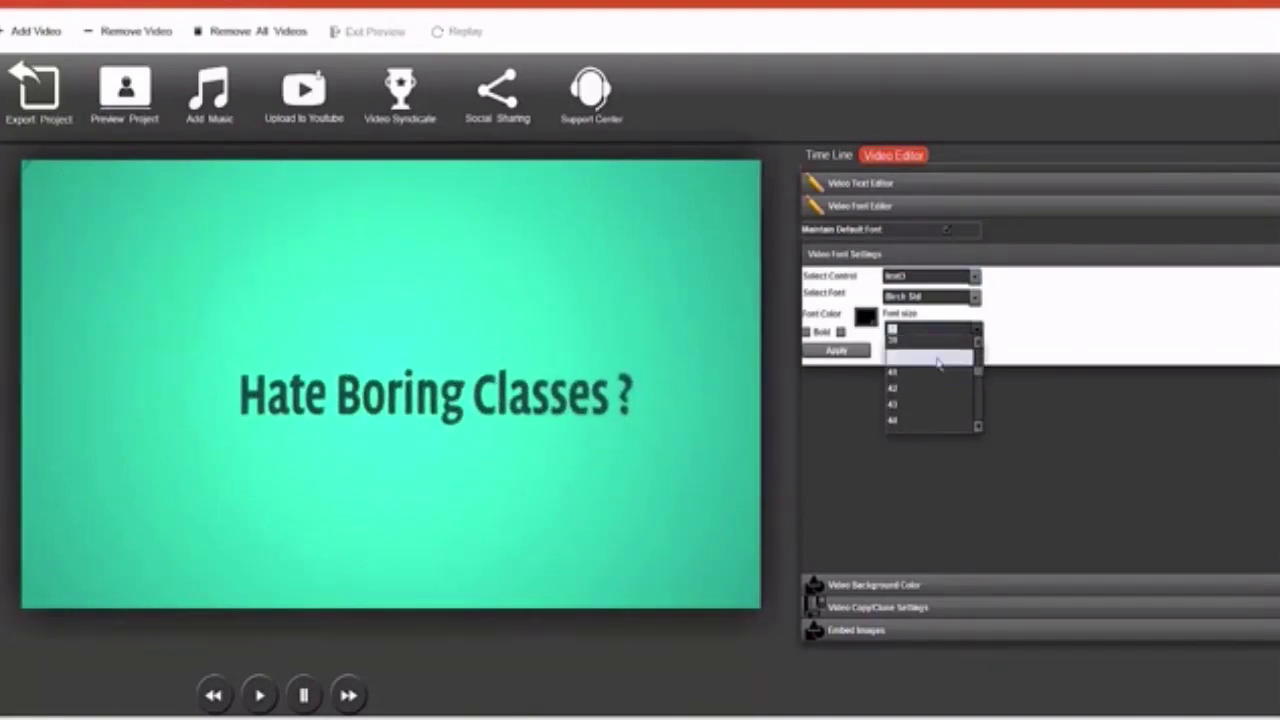
pyautogui.click(905, 412)
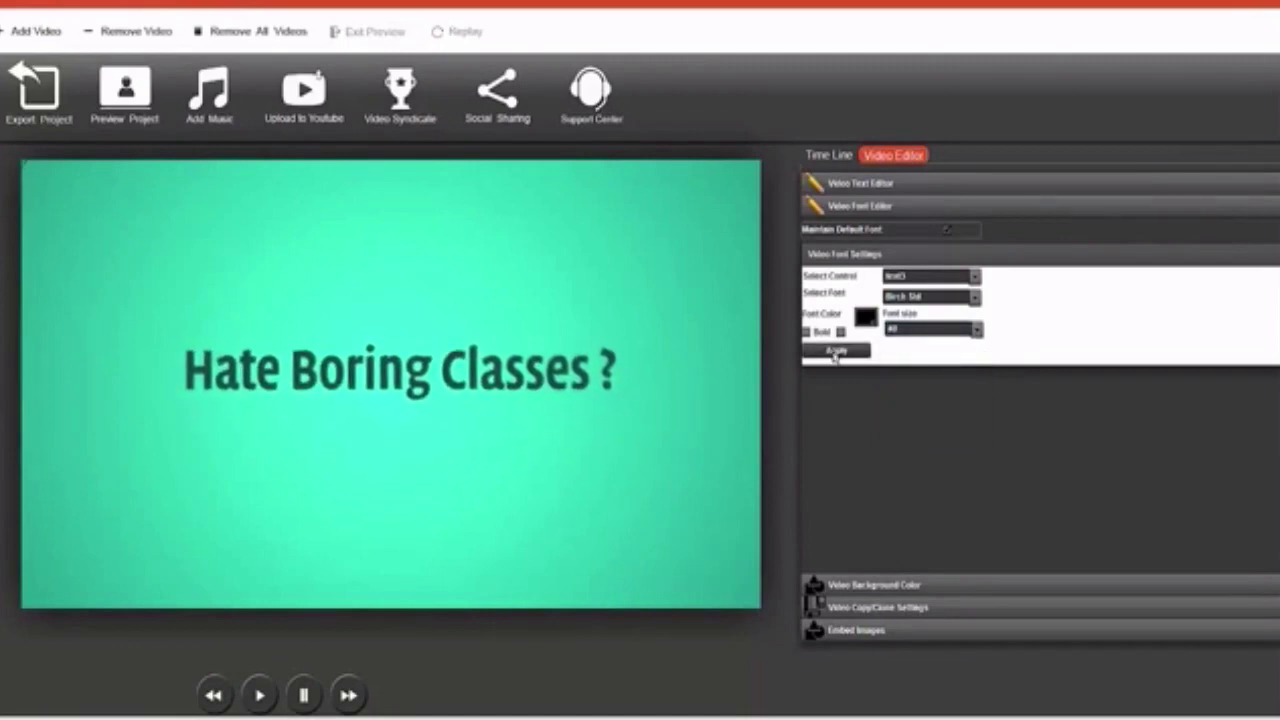
pyautogui.click(835, 352)
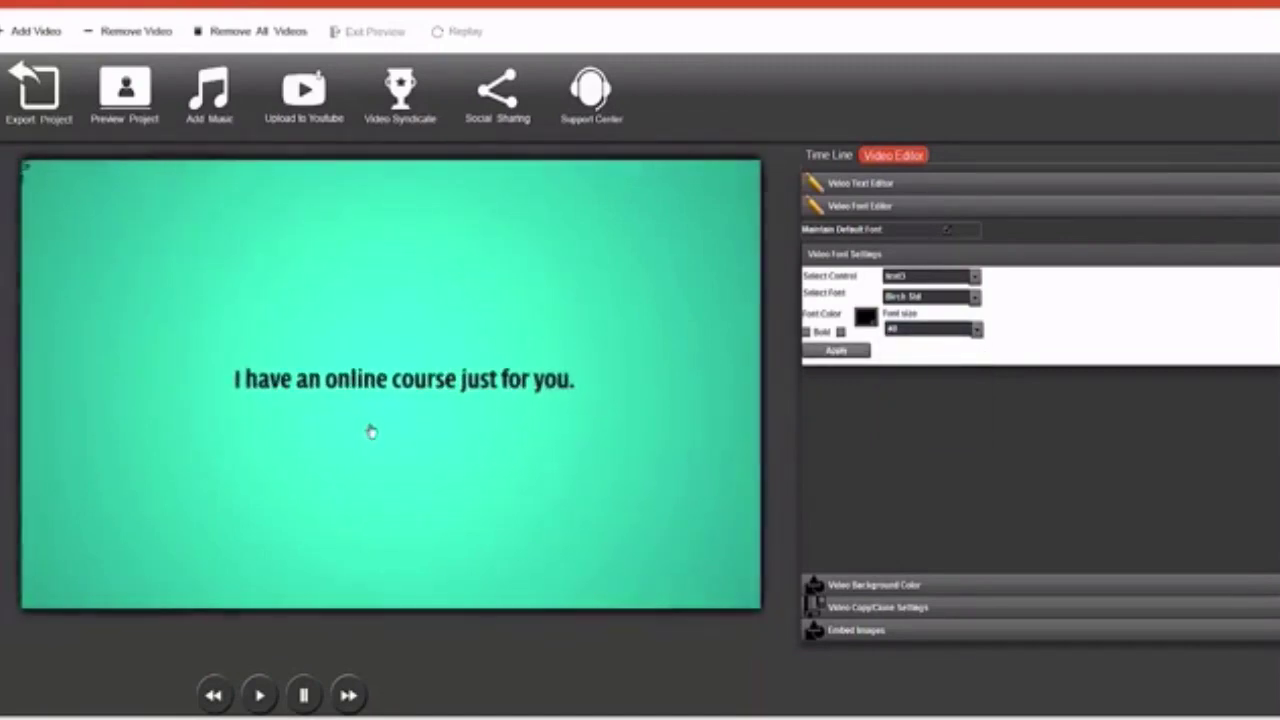
pyautogui.click(942, 333)
pyautogui.click(930, 408)
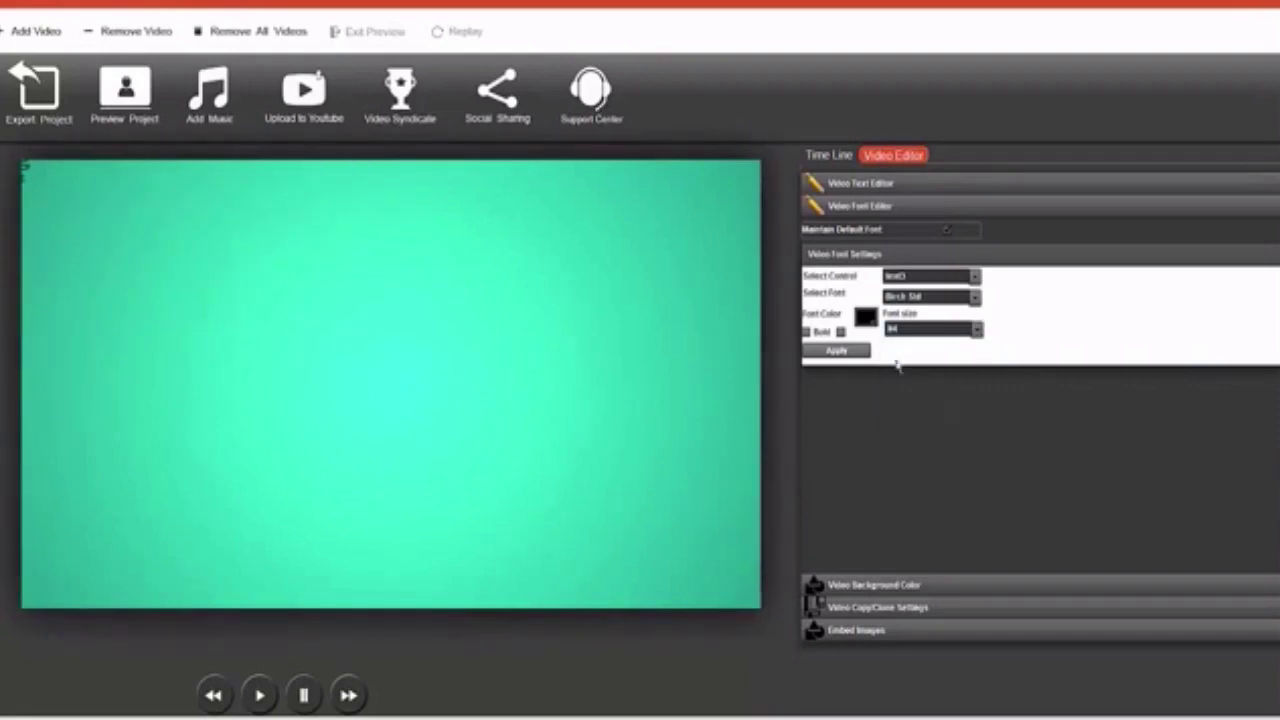
pyautogui.click(862, 353)
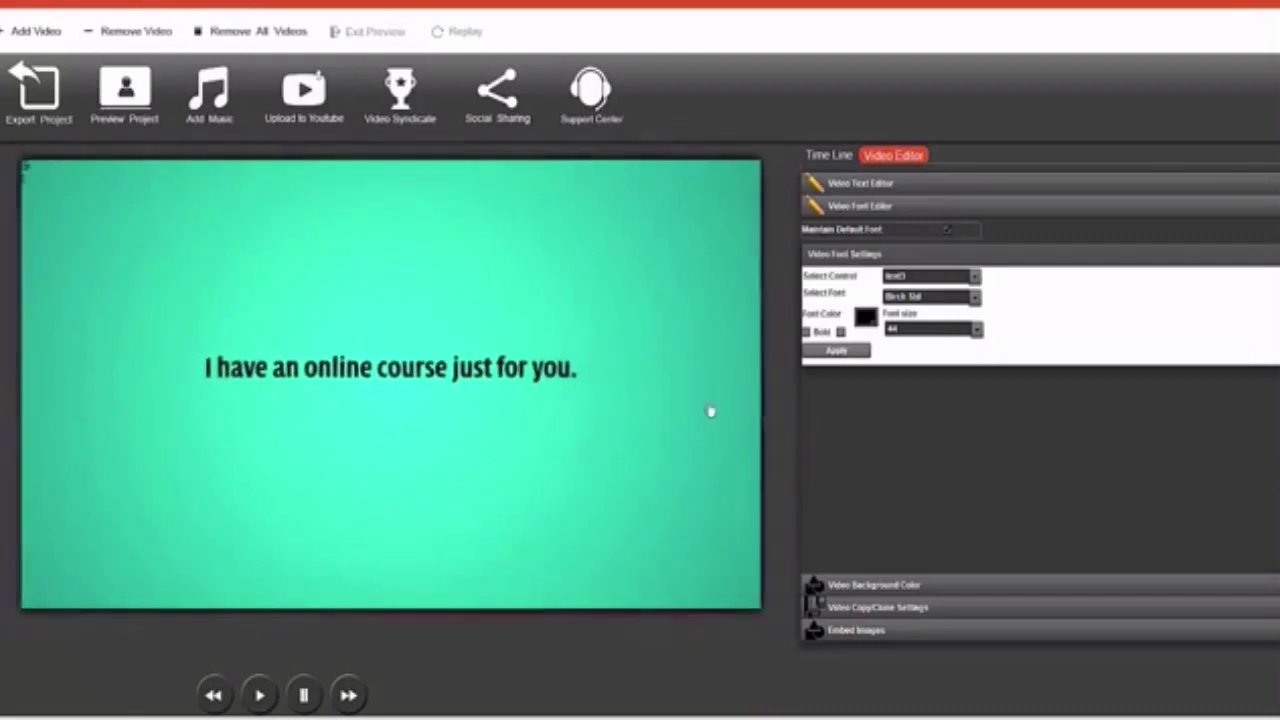
# Reword the second slide to 'Easy To Use', 'Anime and Cosplay Related' and 'Free Trial'
pyautogui.click(832, 158)
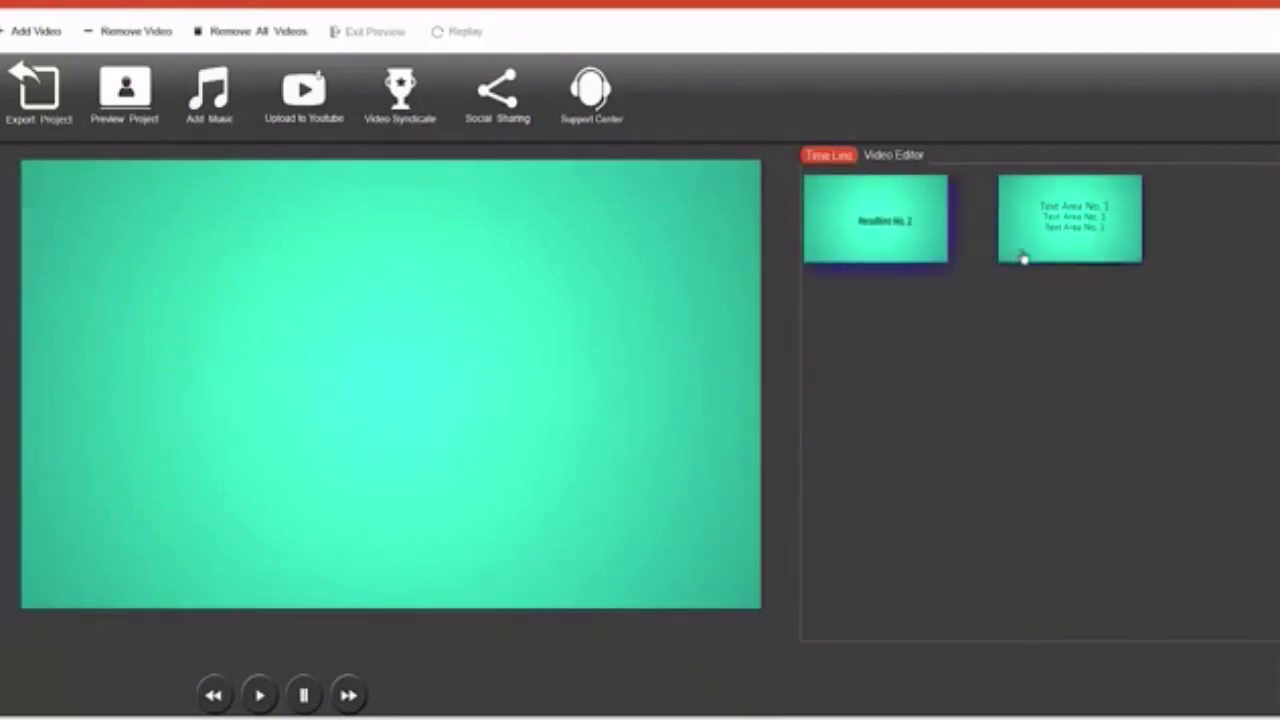
pyautogui.click(893, 155)
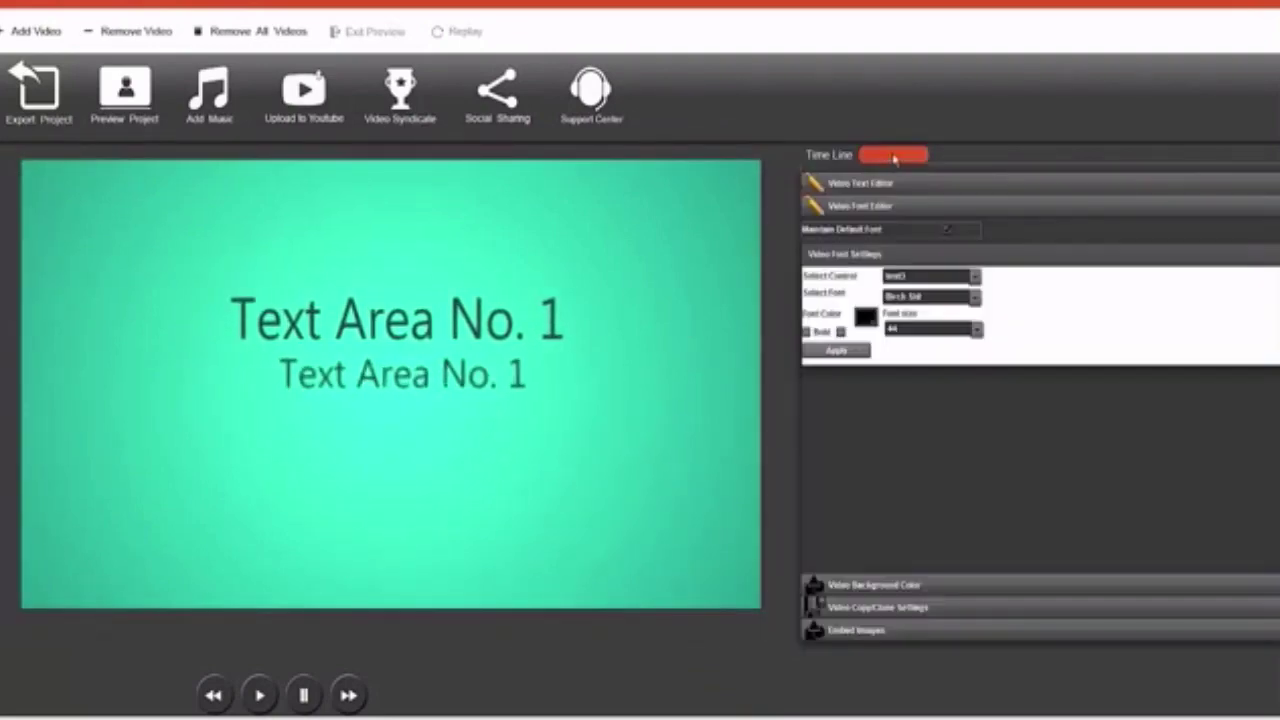
pyautogui.click(890, 205)
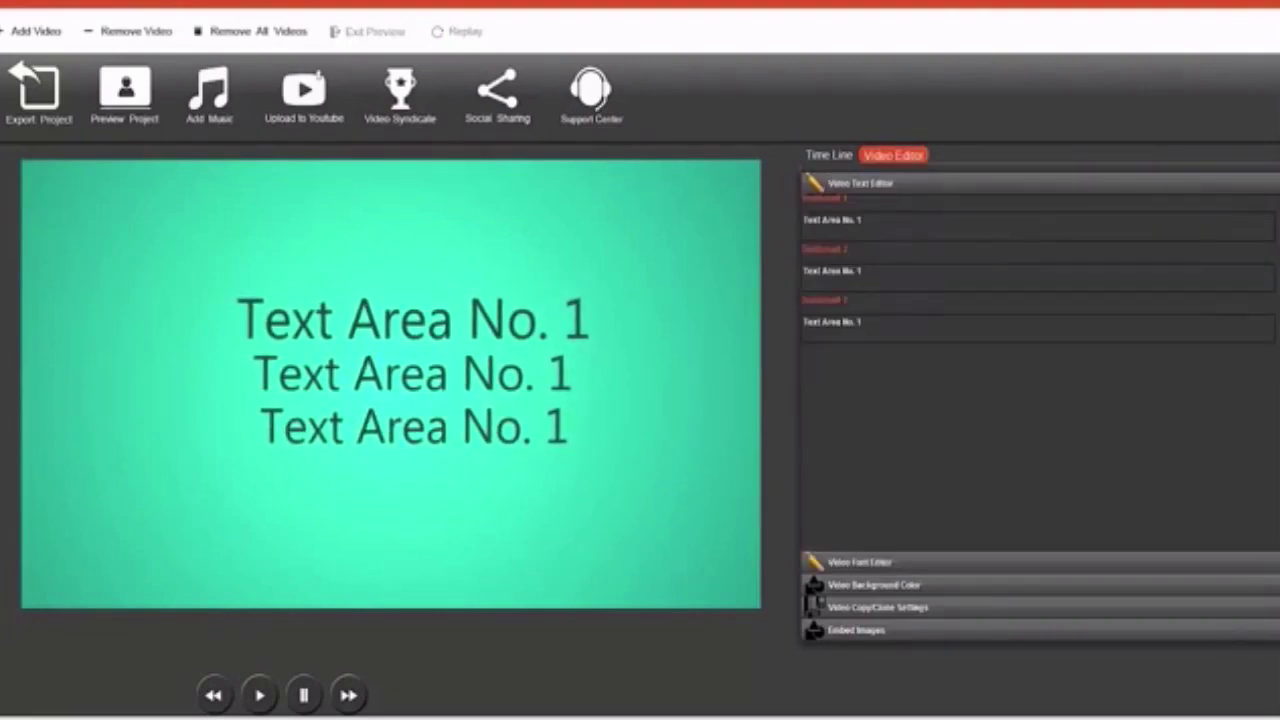
pyautogui.click(832, 220)
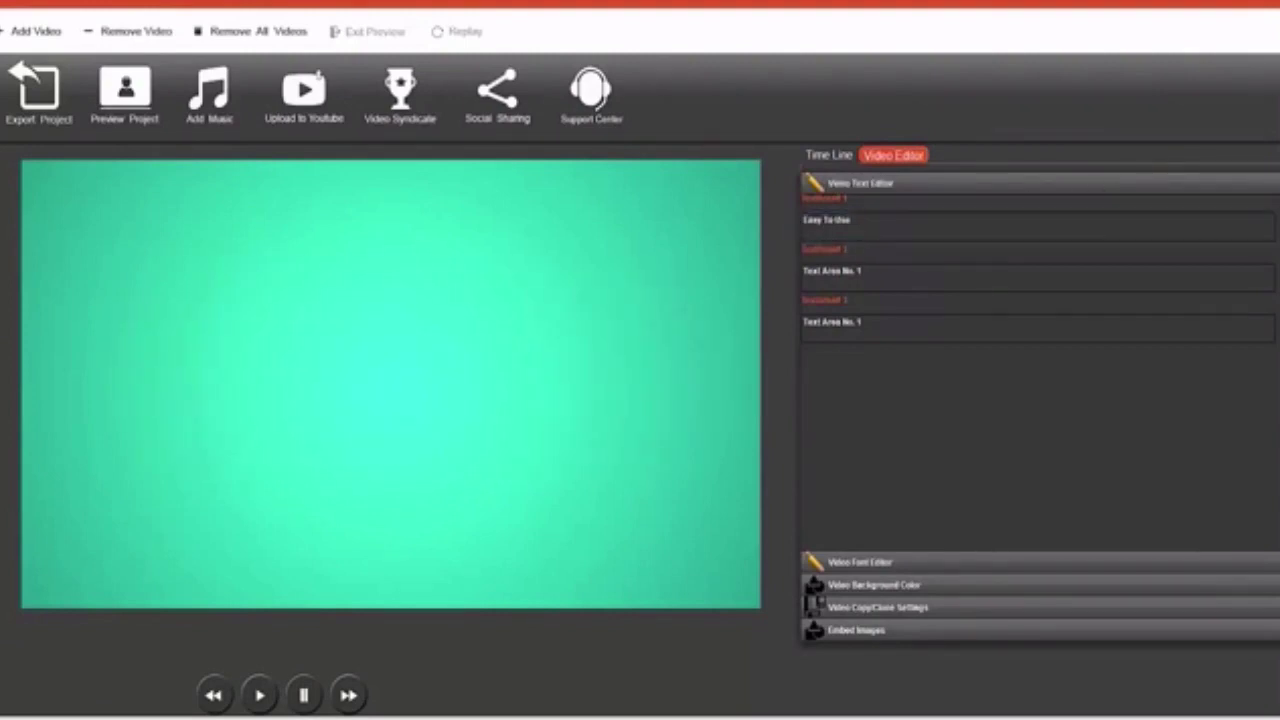
pyautogui.click(810, 274)
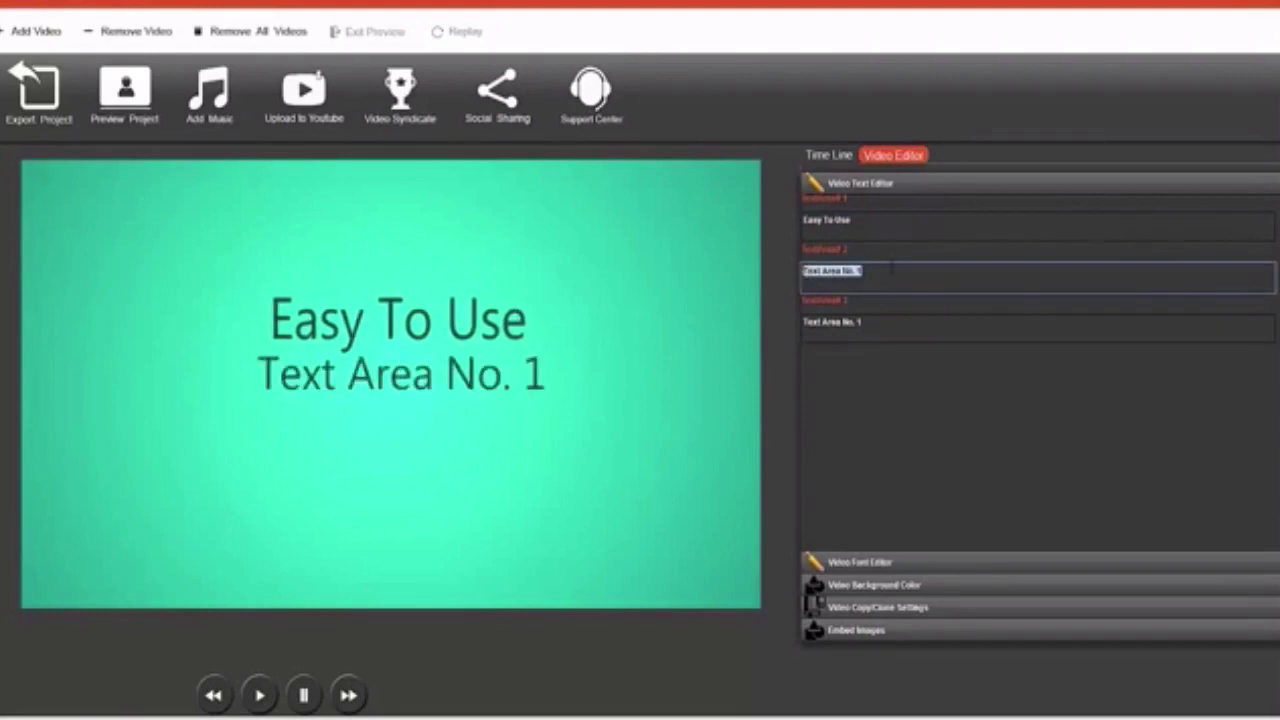
pyautogui.write('Anime and Cosplay Related')
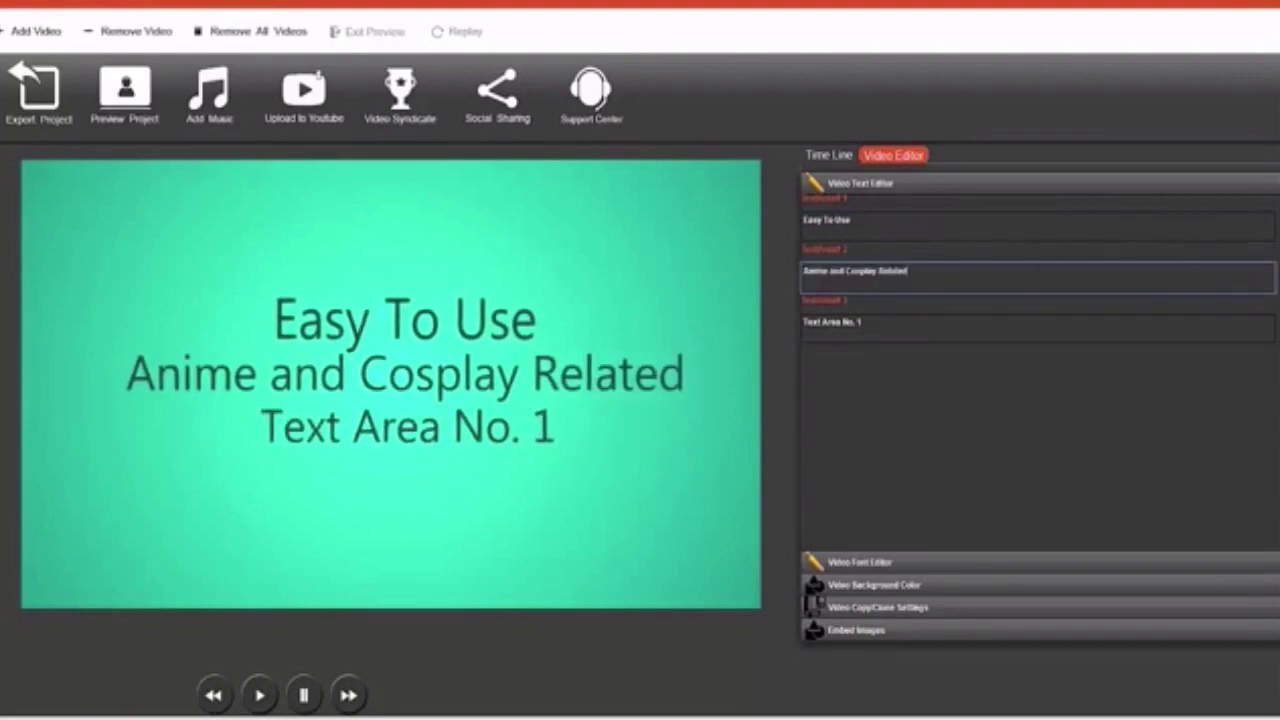
pyautogui.click(867, 323)
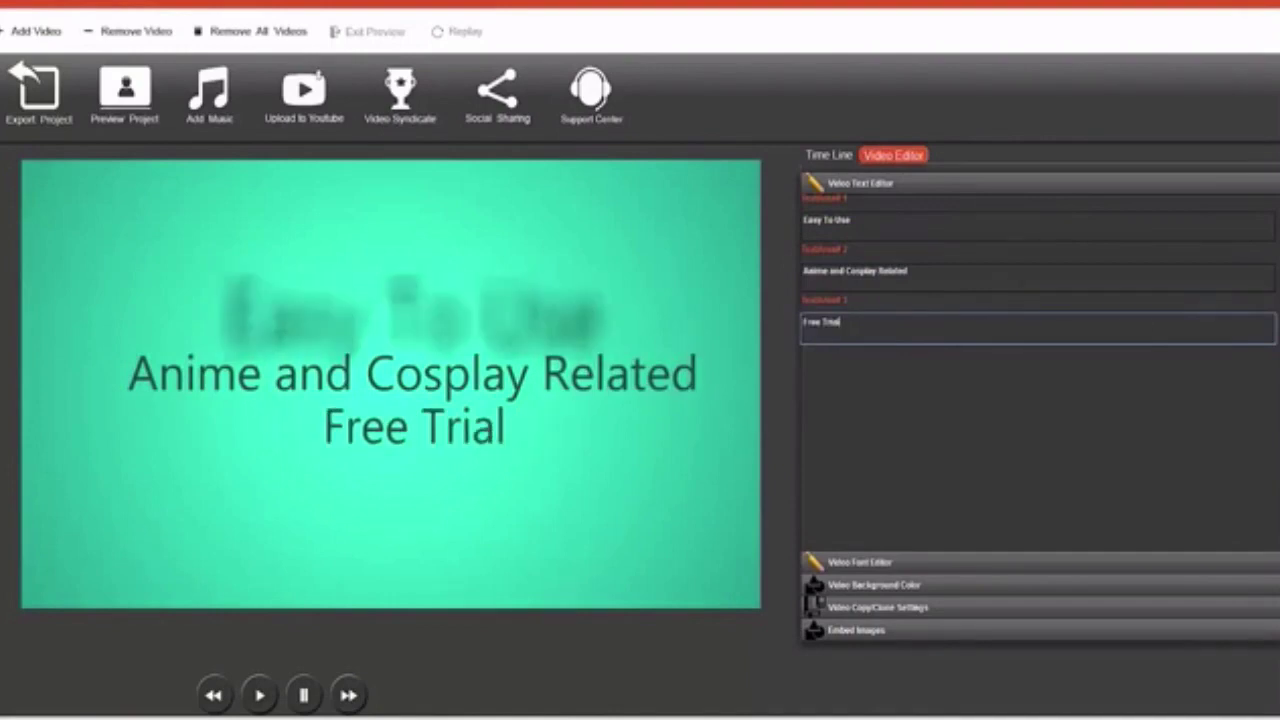
pyautogui.click(830, 157)
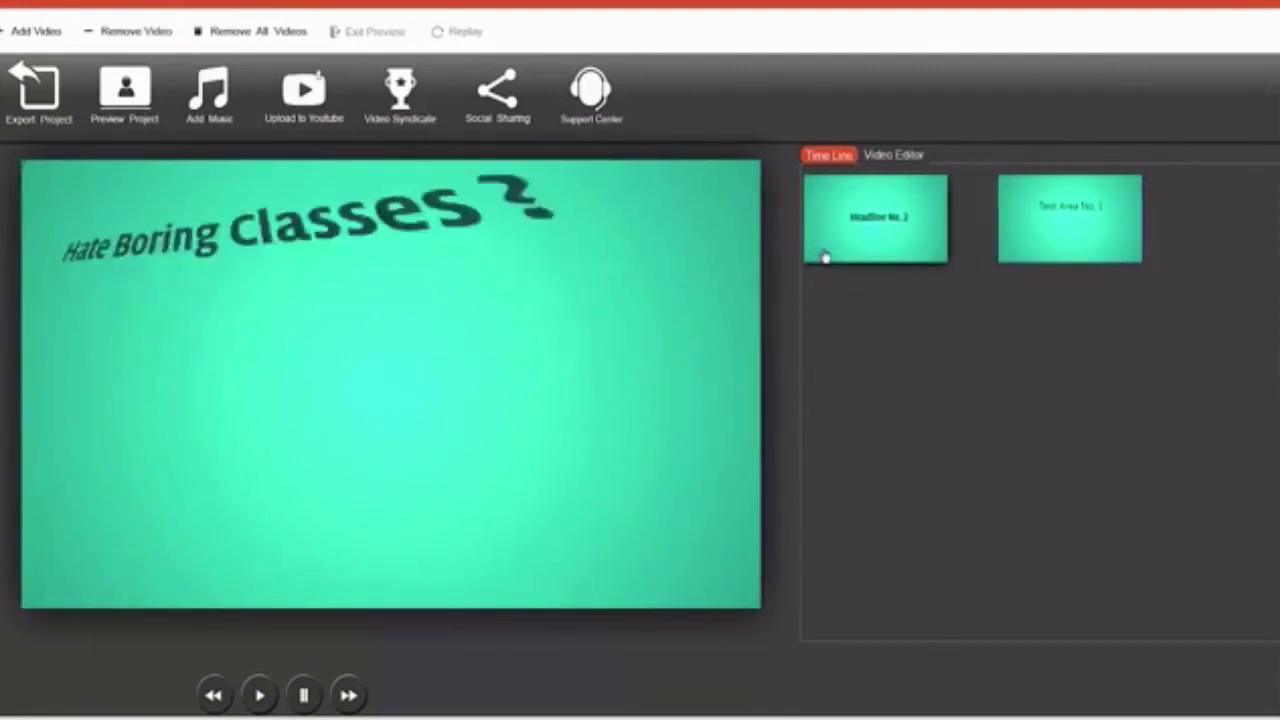
# Return to the first slide's editor to review its three Japanese-course text fields
pyautogui.click(893, 156)
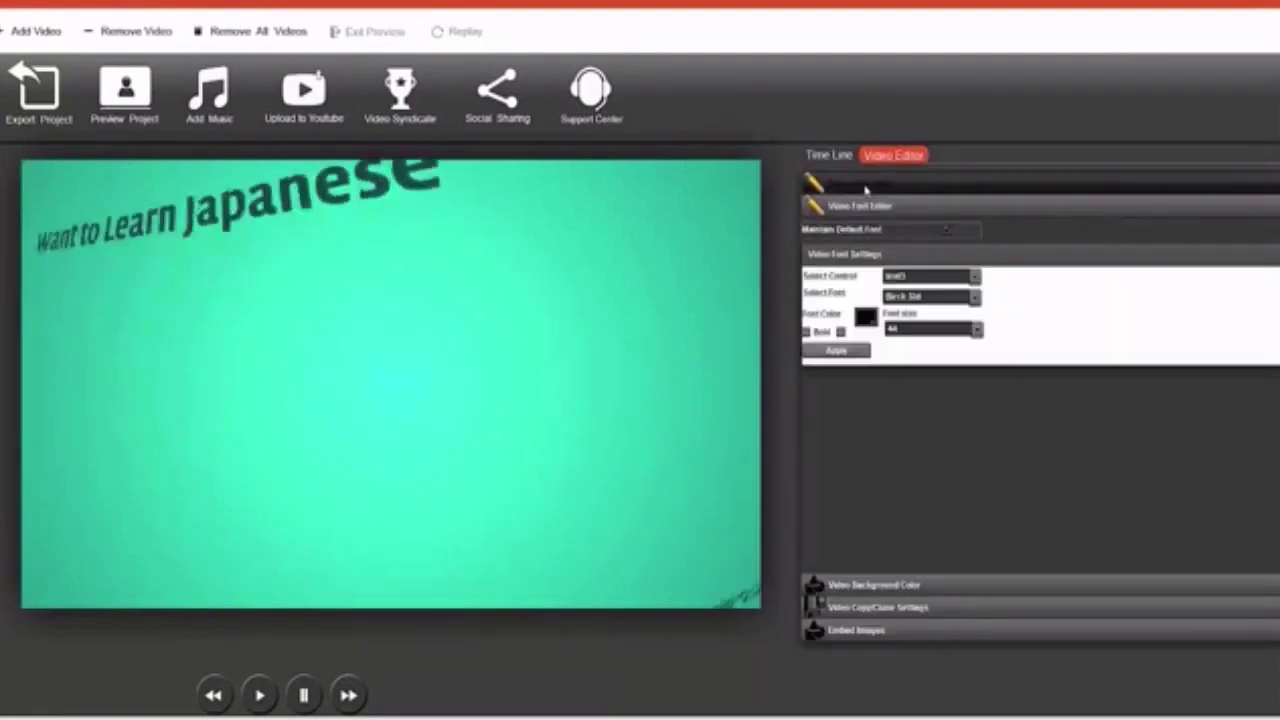
# Enable a custom background on the first slide and apply a light cyan colour
pyautogui.moveTo(853, 183)
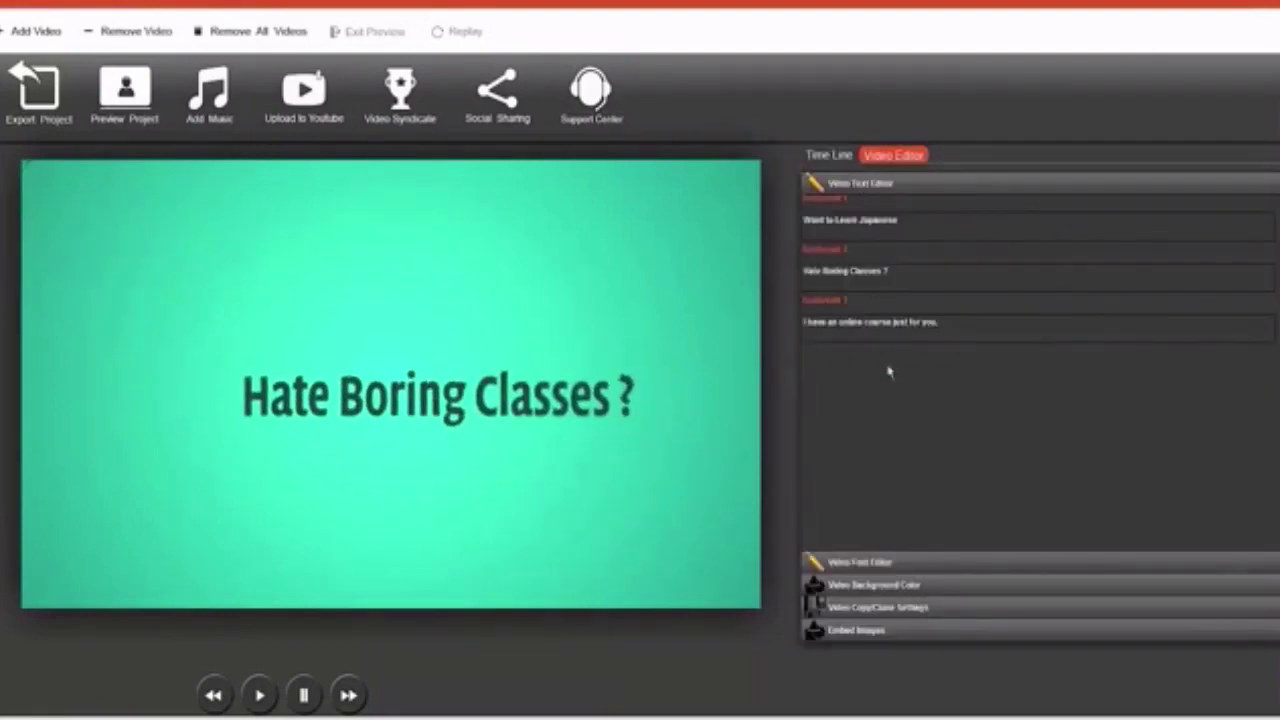
pyautogui.click(896, 595)
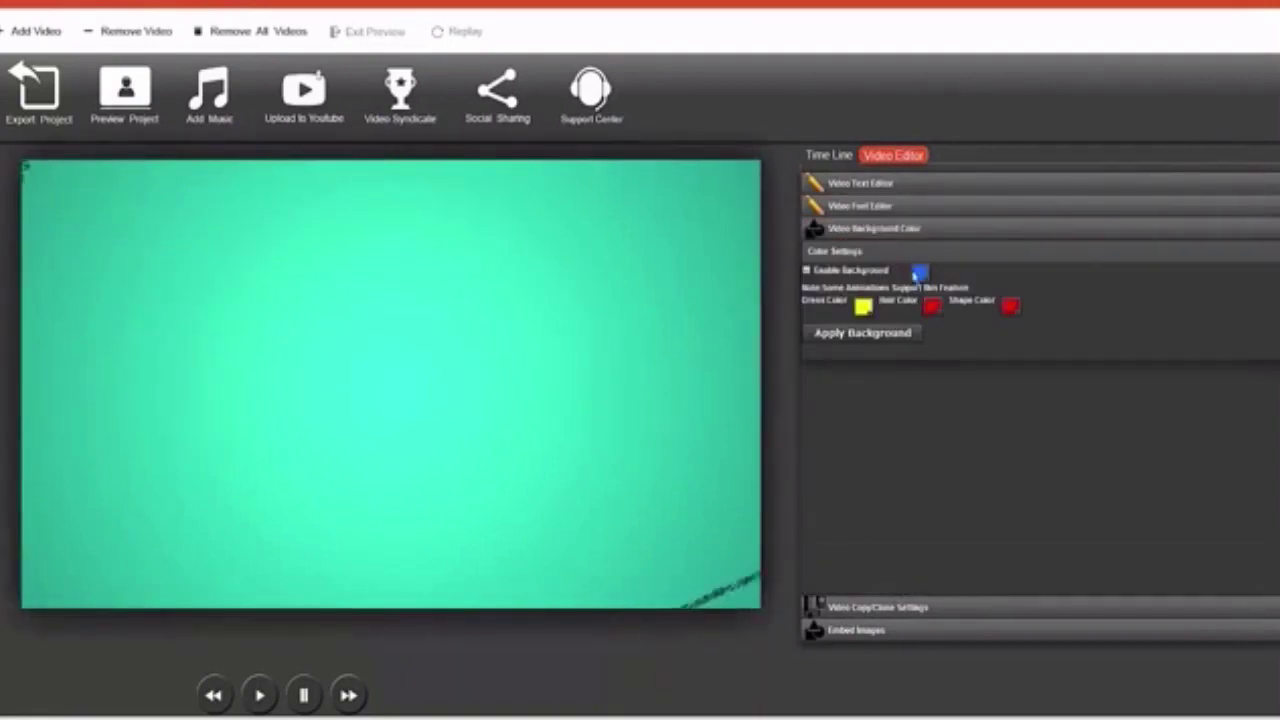
pyautogui.click(922, 277)
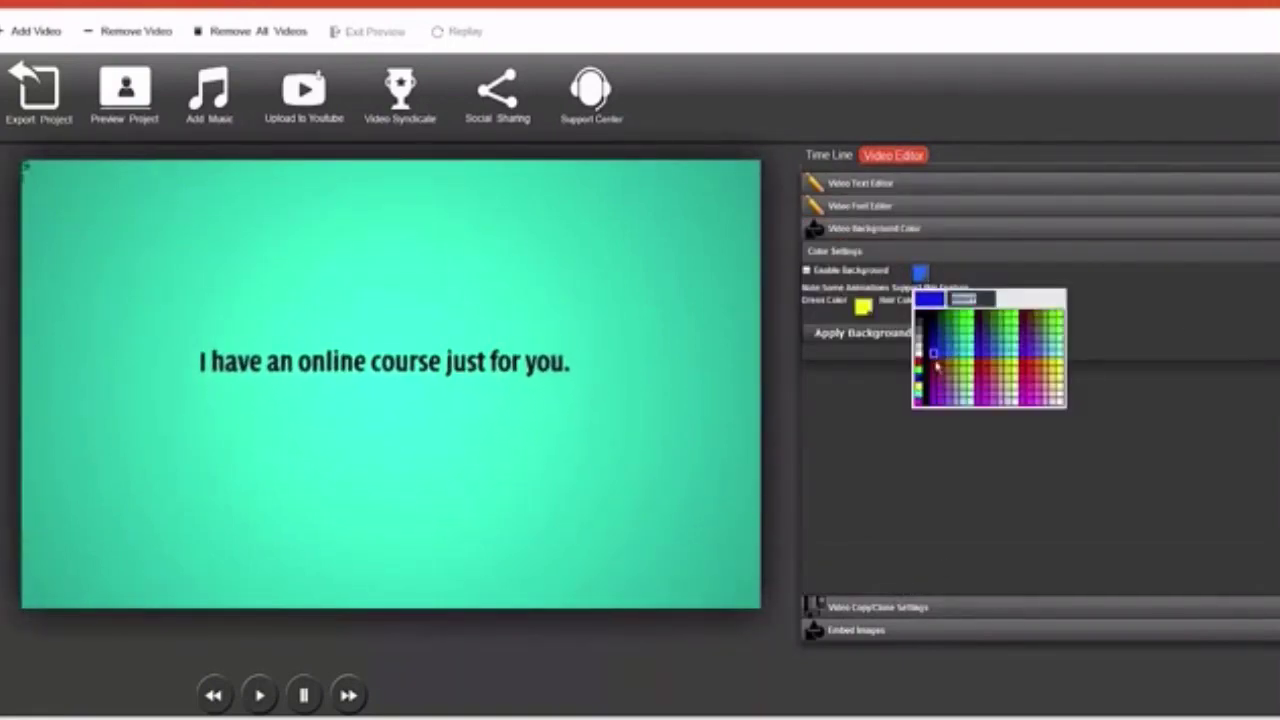
pyautogui.click(950, 355)
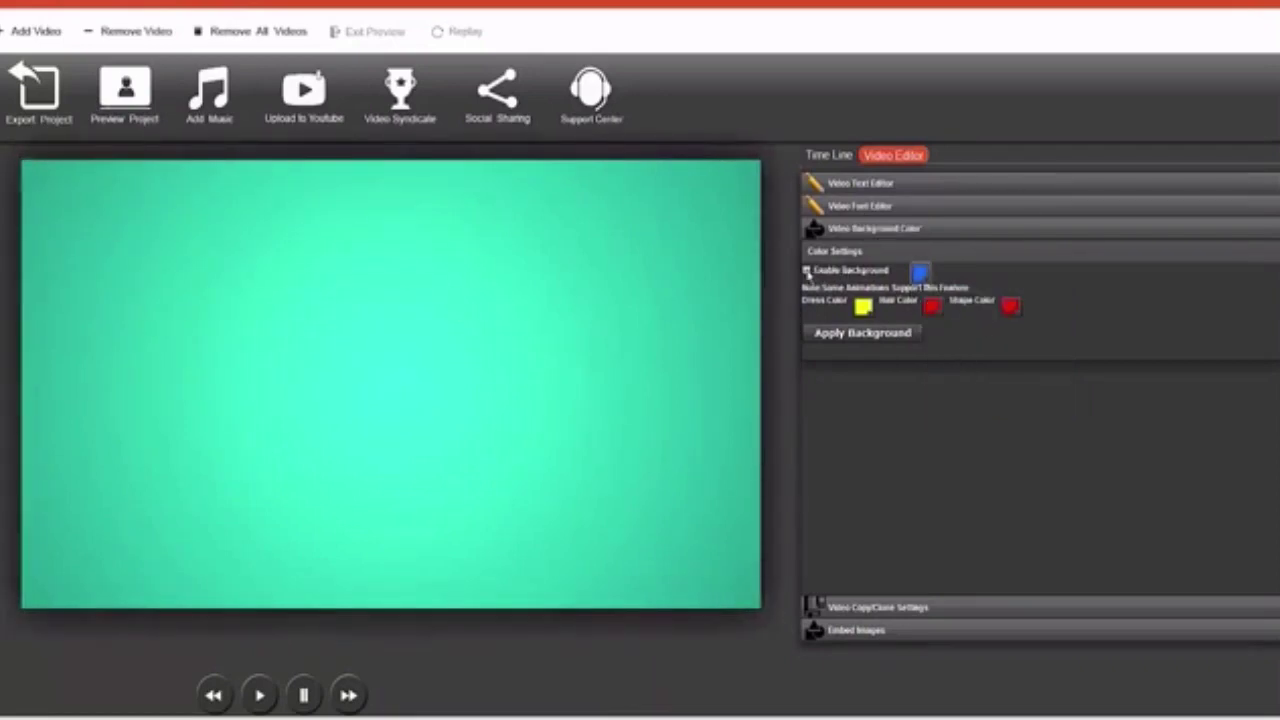
pyautogui.click(806, 271)
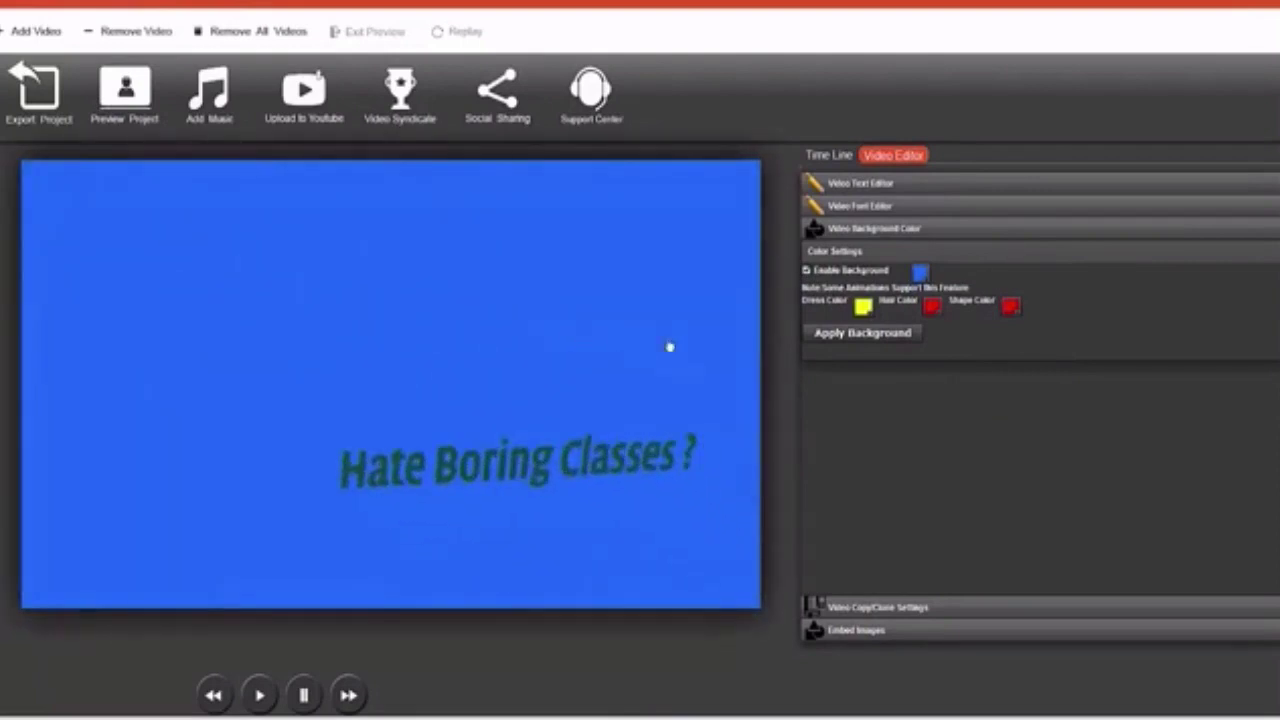
pyautogui.click(920, 272)
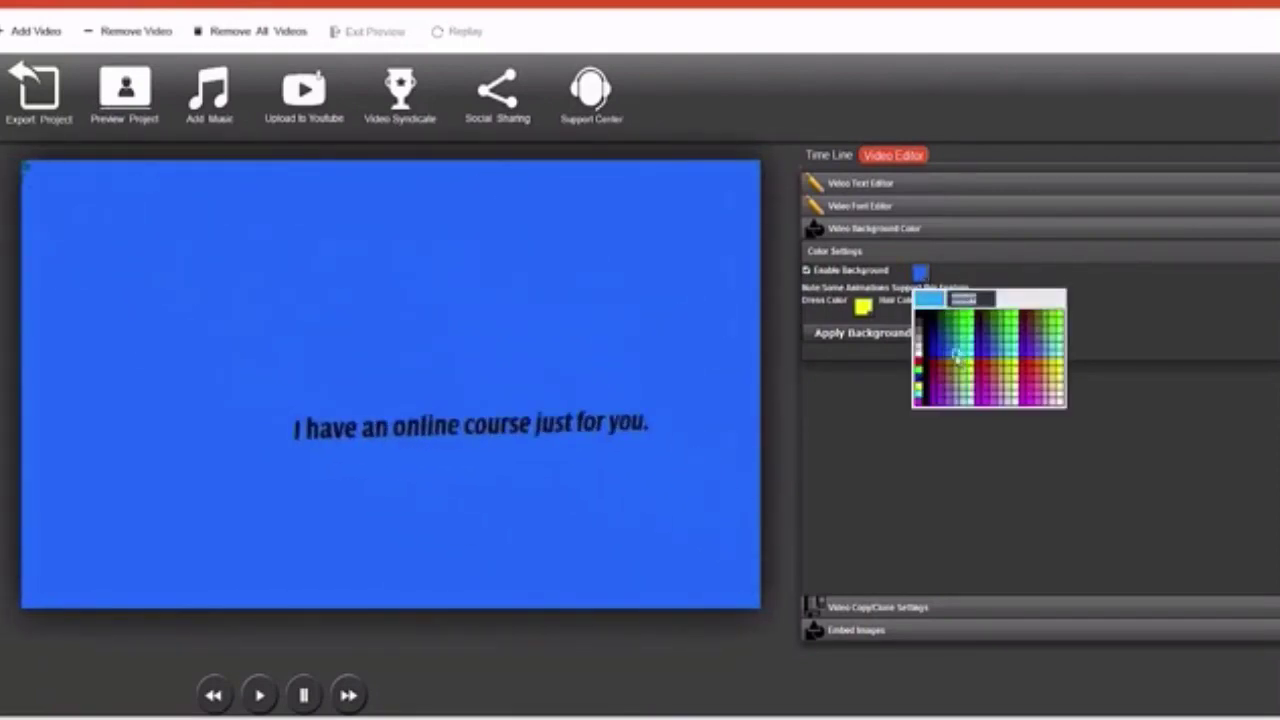
pyautogui.click(955, 354)
pyautogui.click(842, 334)
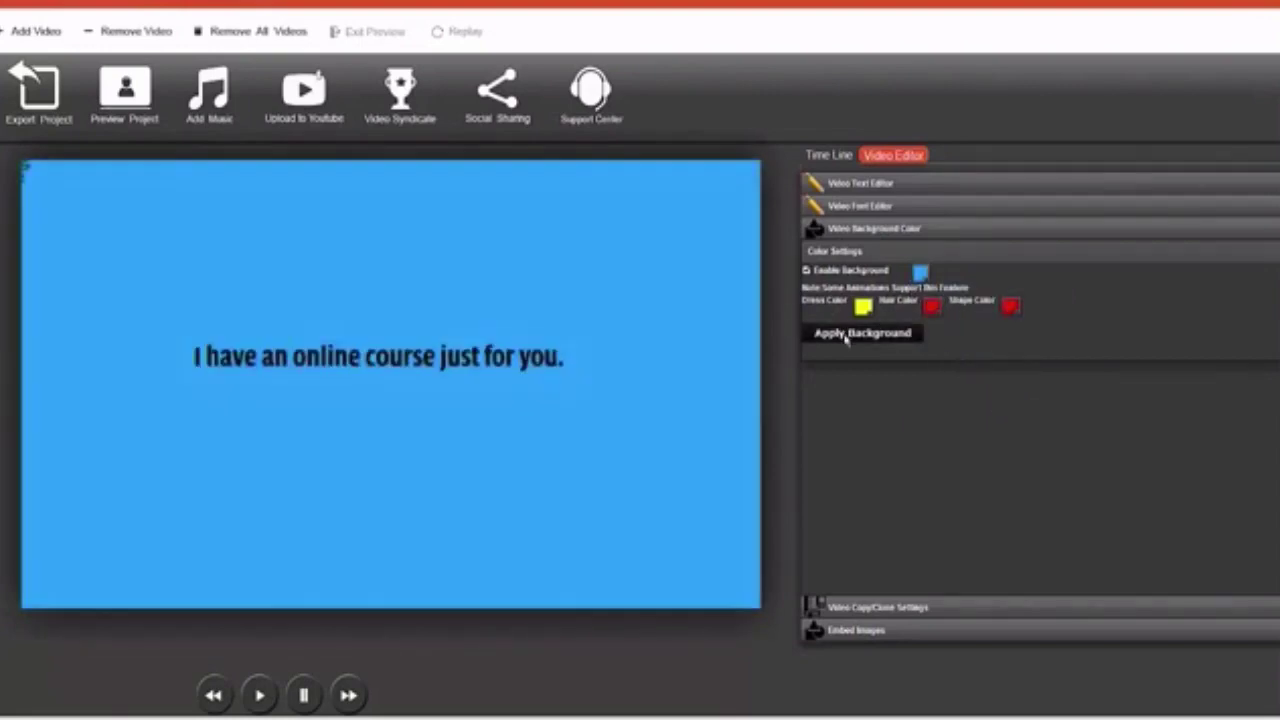
pyautogui.click(920, 272)
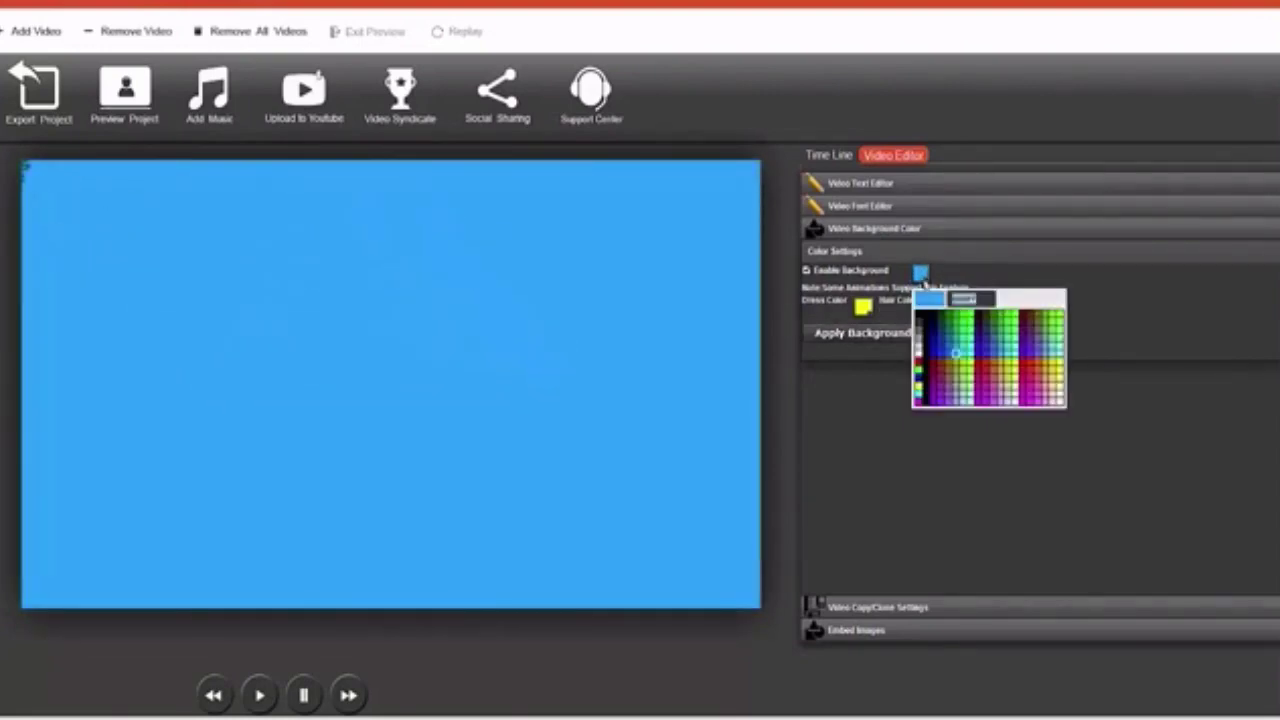
pyautogui.click(963, 354)
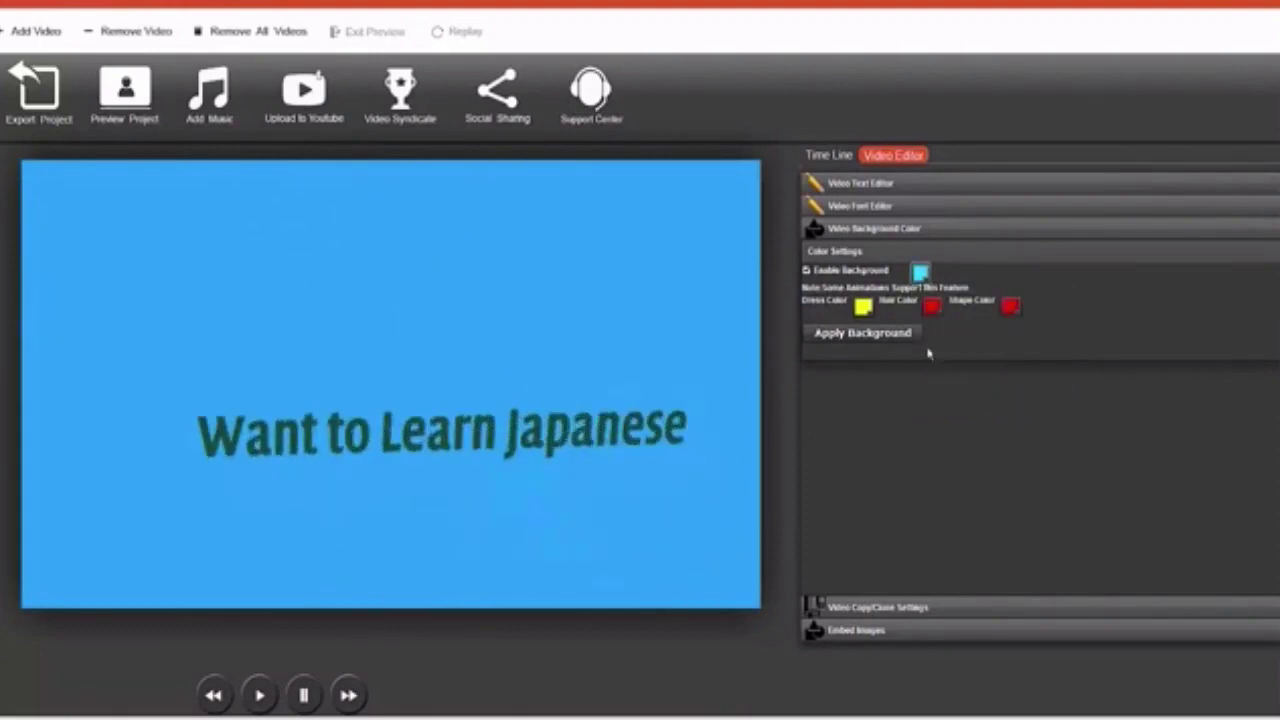
pyautogui.click(868, 334)
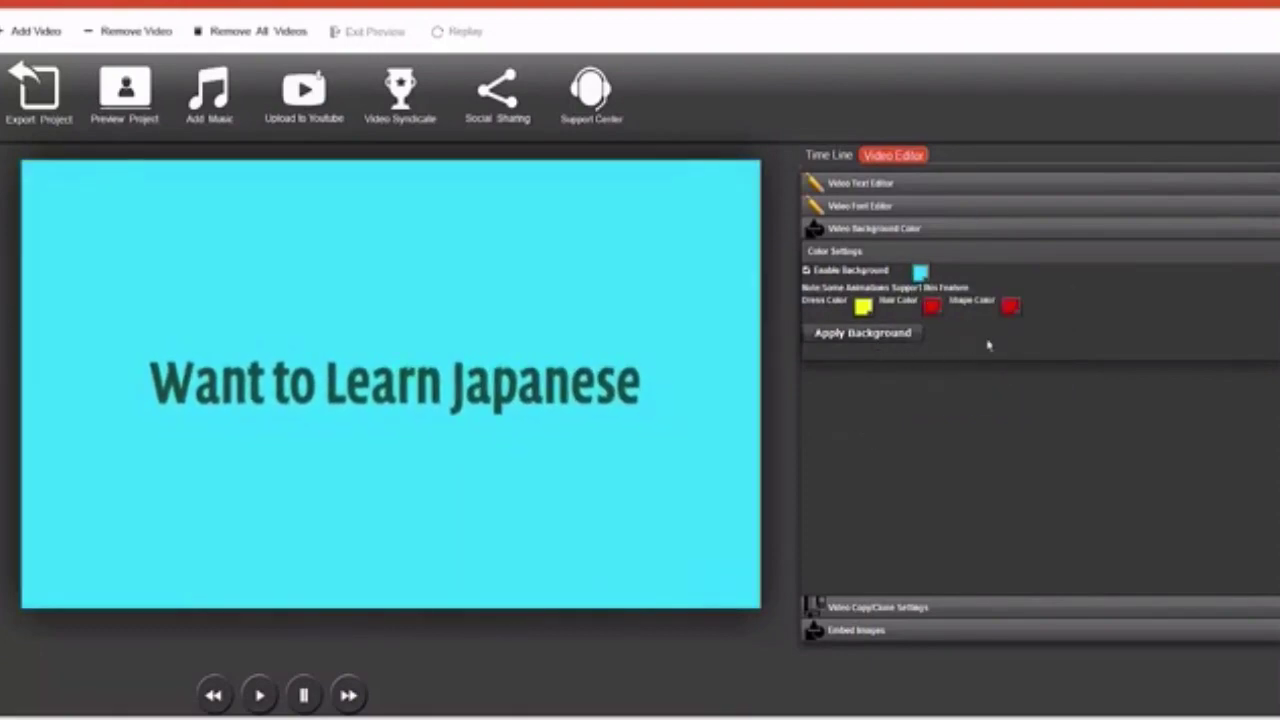
# Select the Easy To Use slide in the timeline and reopen its editing settings
pyautogui.click(830, 160)
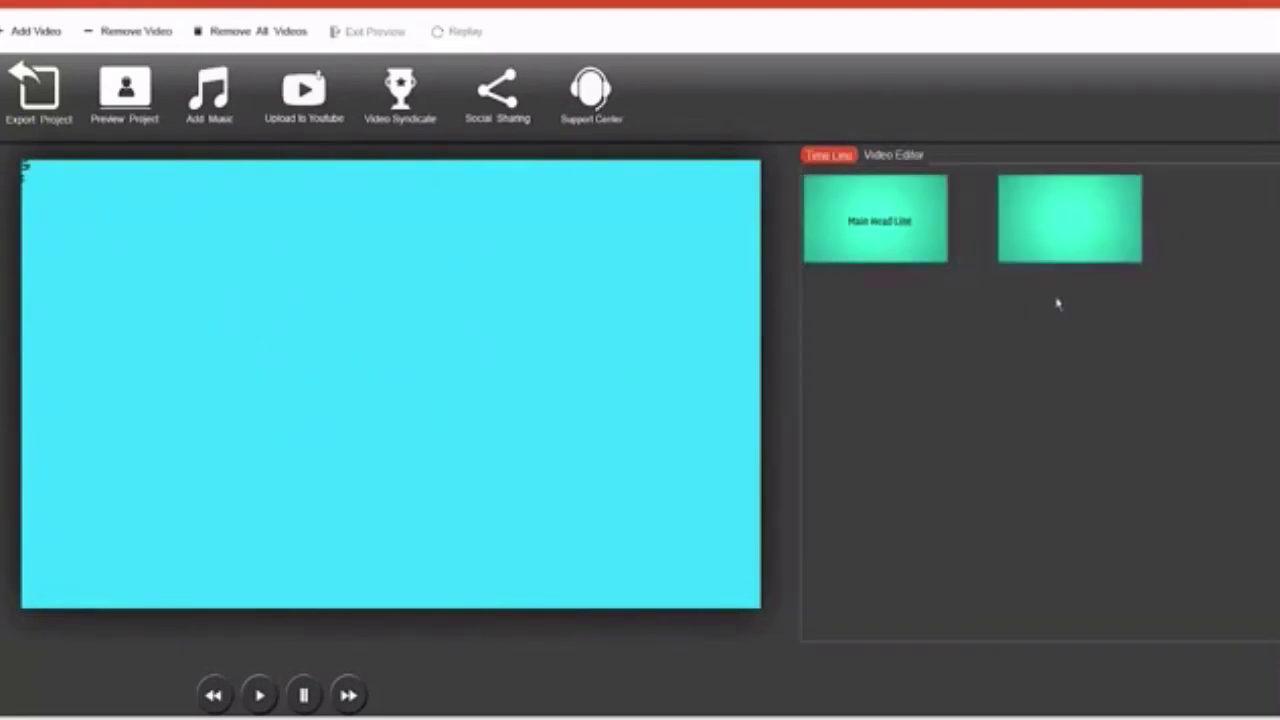
pyautogui.click(922, 198)
pyautogui.click(880, 156)
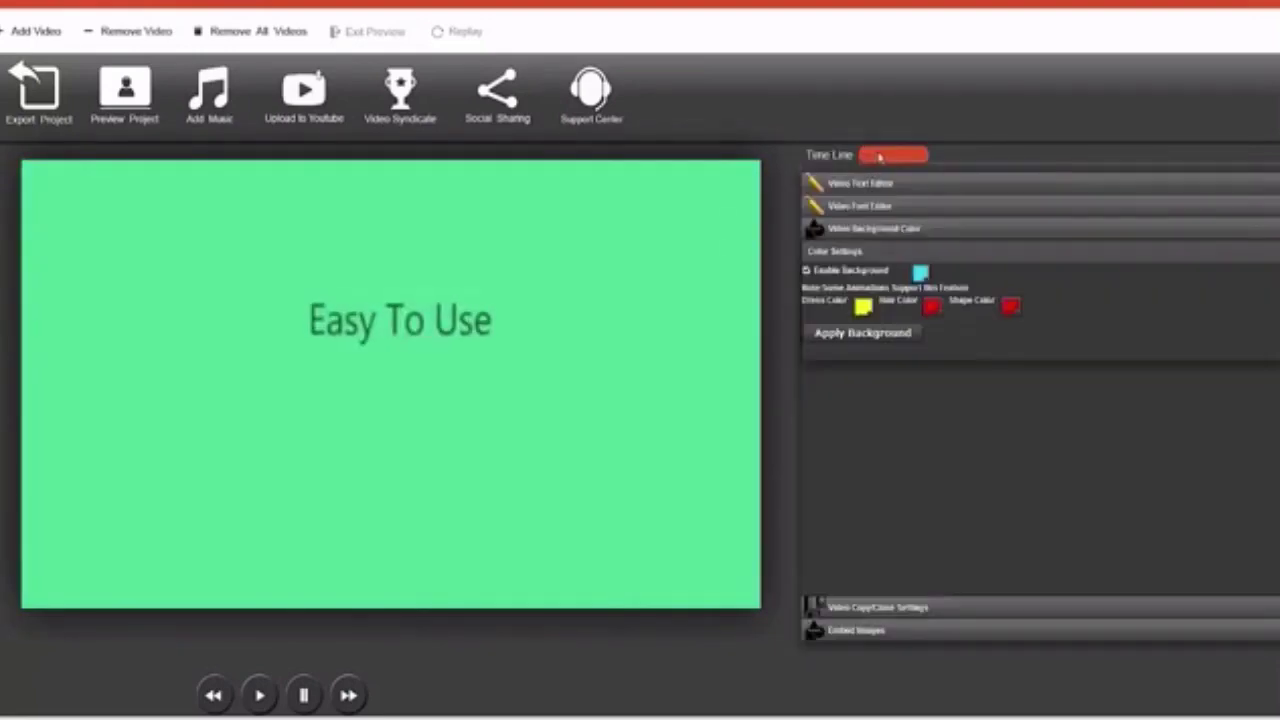
# Apply the light cyan background to the Easy To Use slide
pyautogui.click(828, 335)
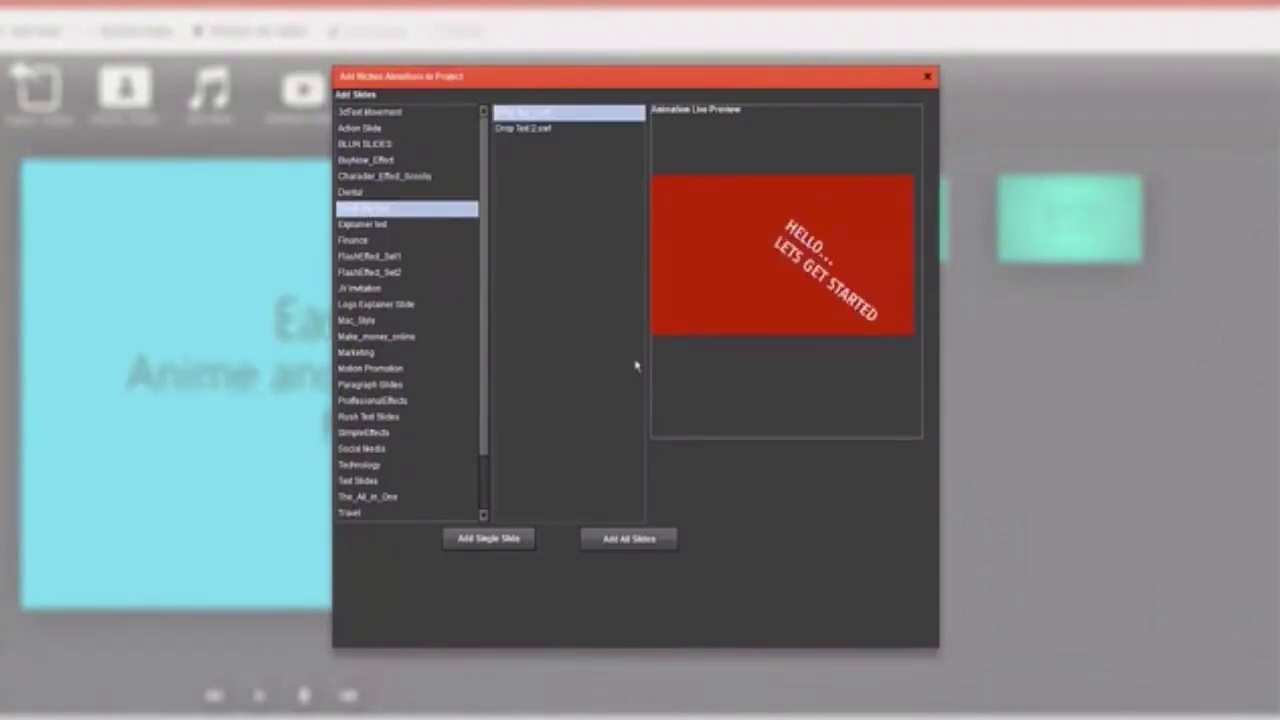
# Add every slide from the animation set, then give both new red slides the light cyan background
pyautogui.click(640, 538)
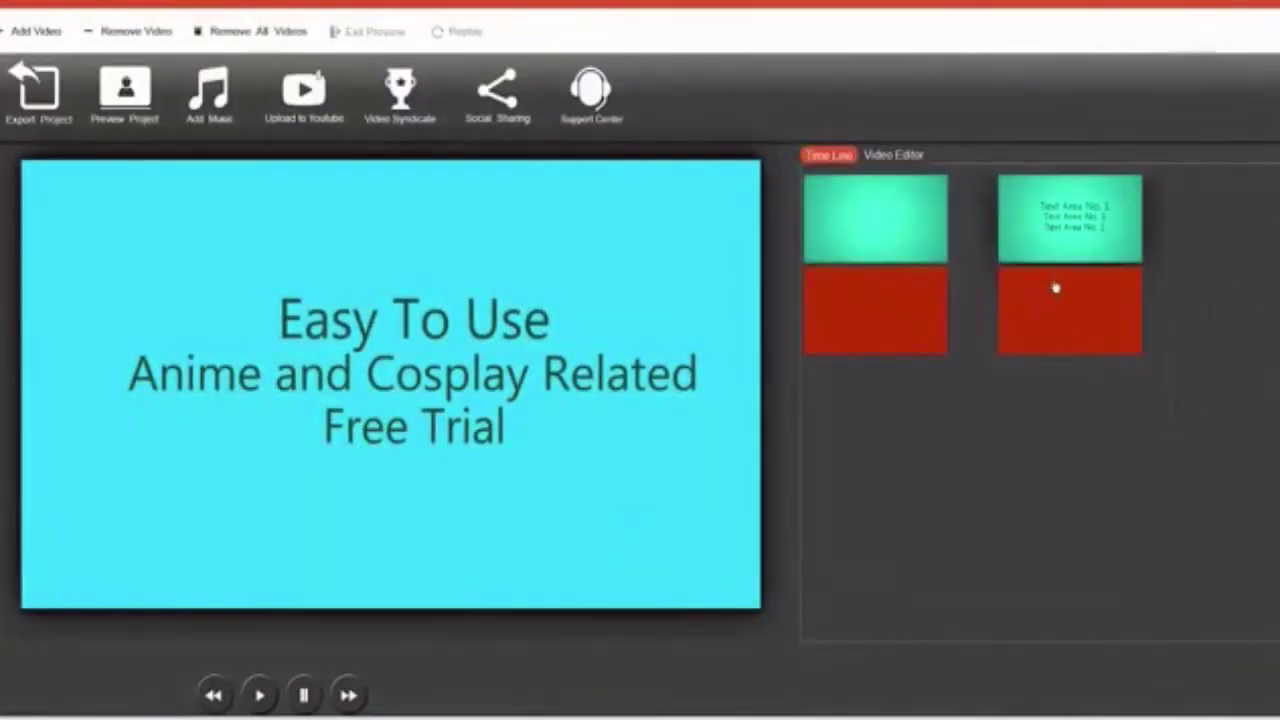
pyautogui.click(1082, 320)
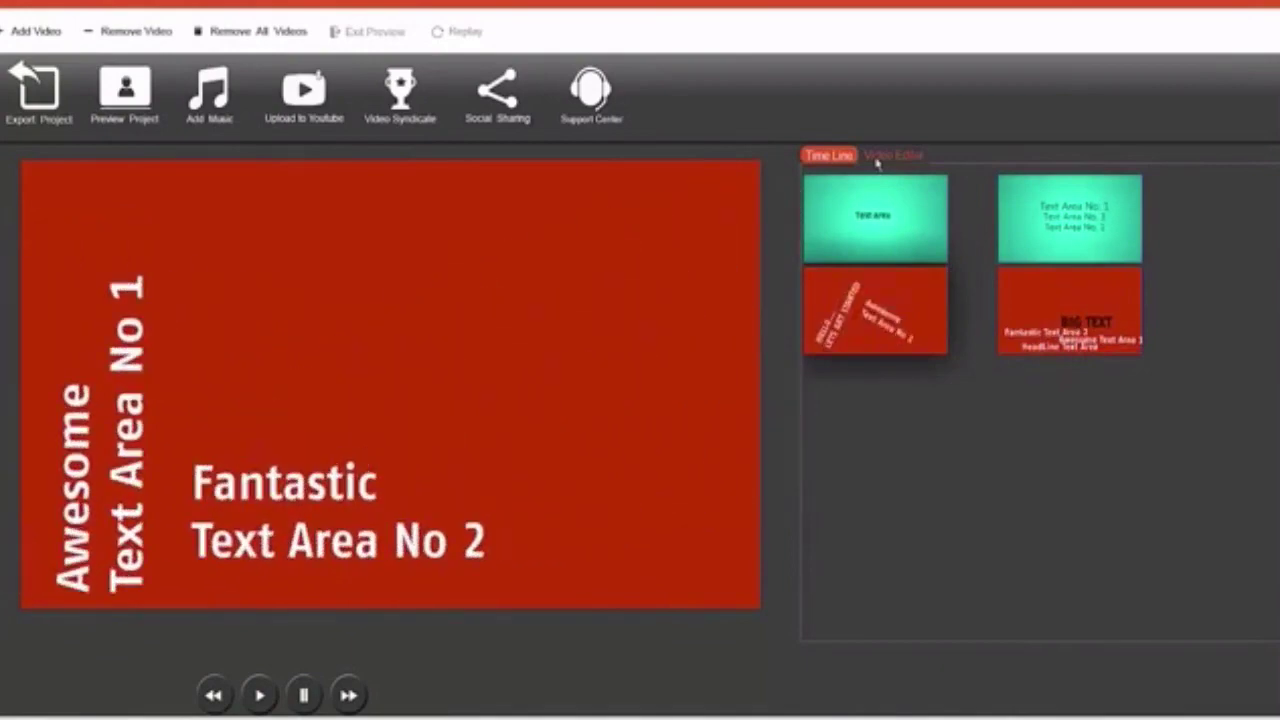
pyautogui.click(878, 158)
pyautogui.click(866, 335)
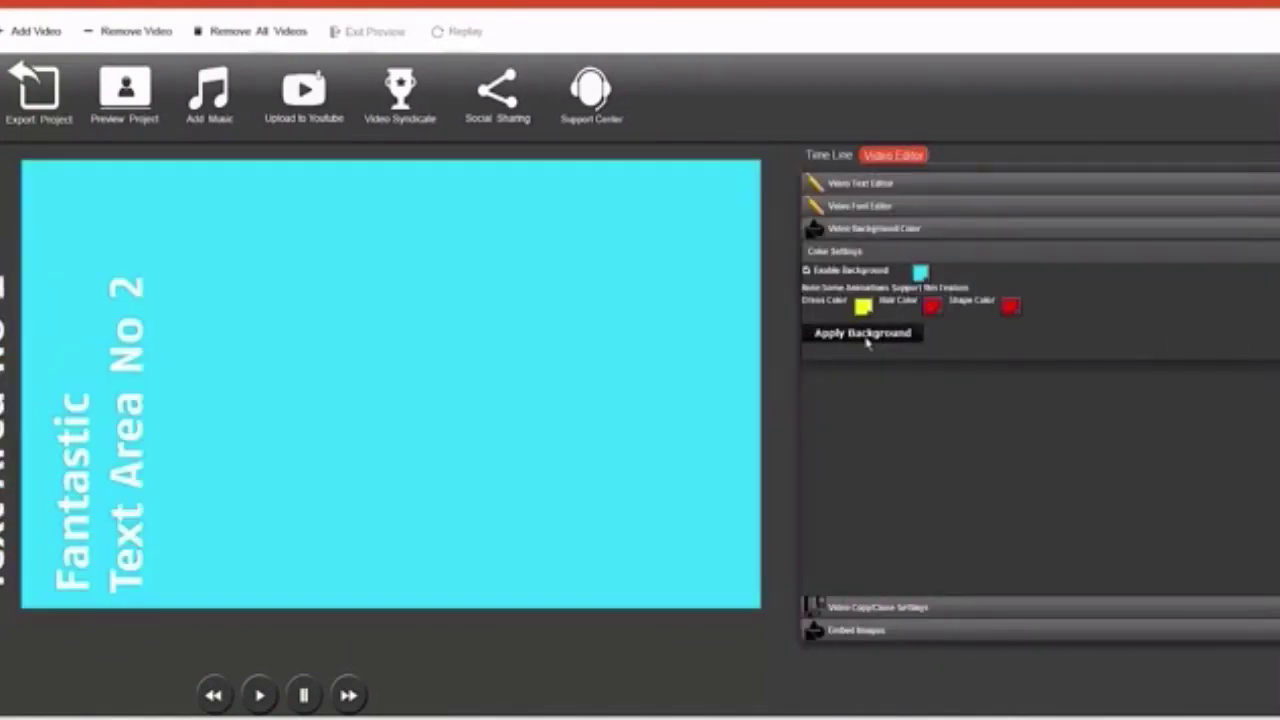
pyautogui.click(848, 157)
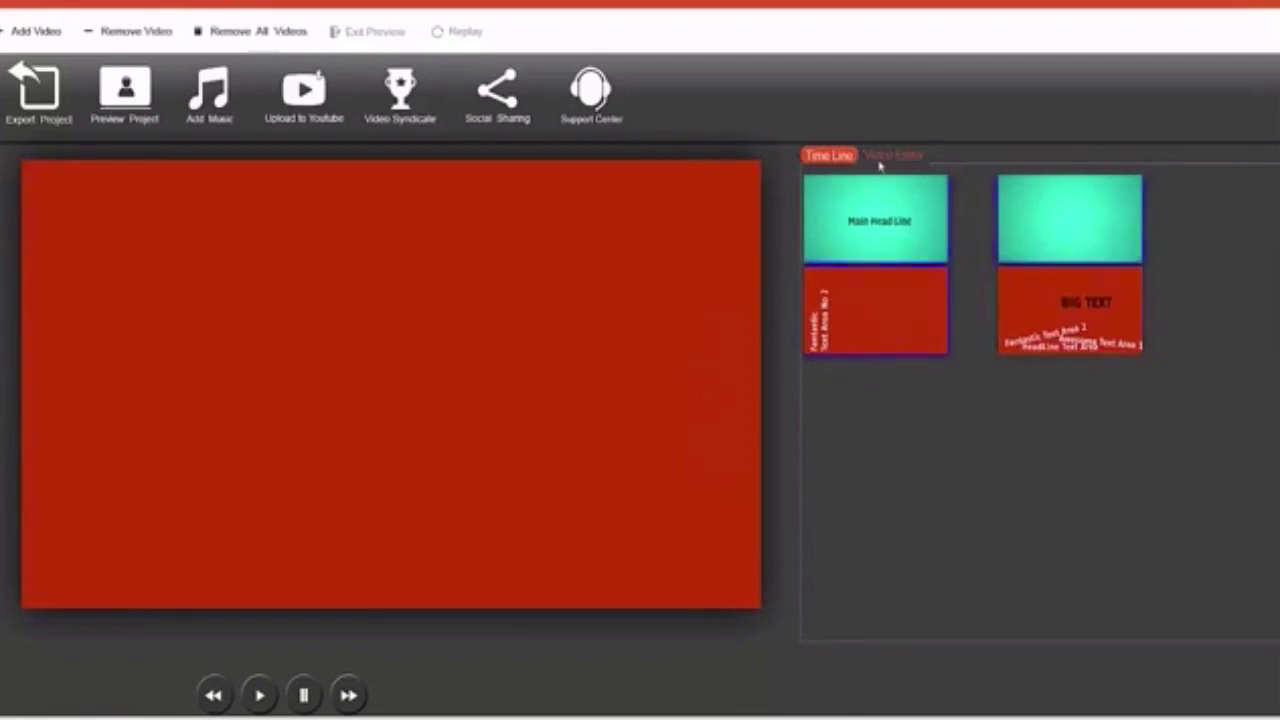
pyautogui.click(882, 158)
pyautogui.click(812, 334)
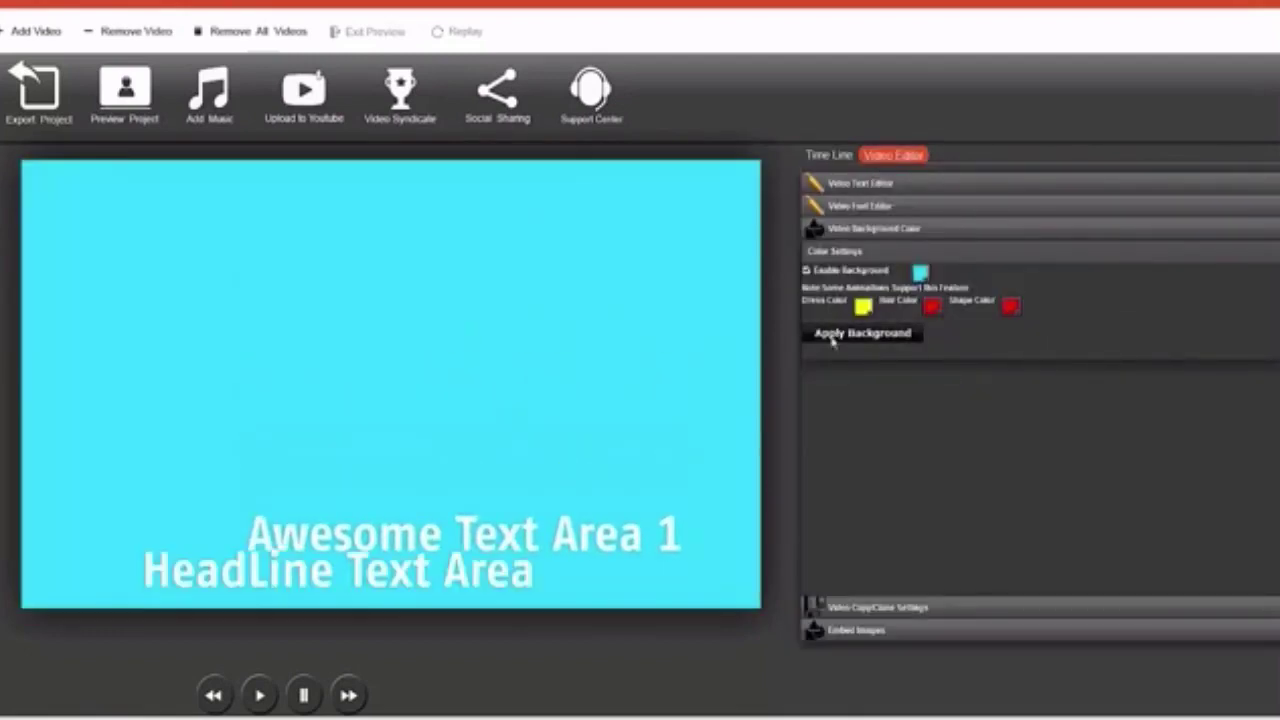
pyautogui.click(812, 155)
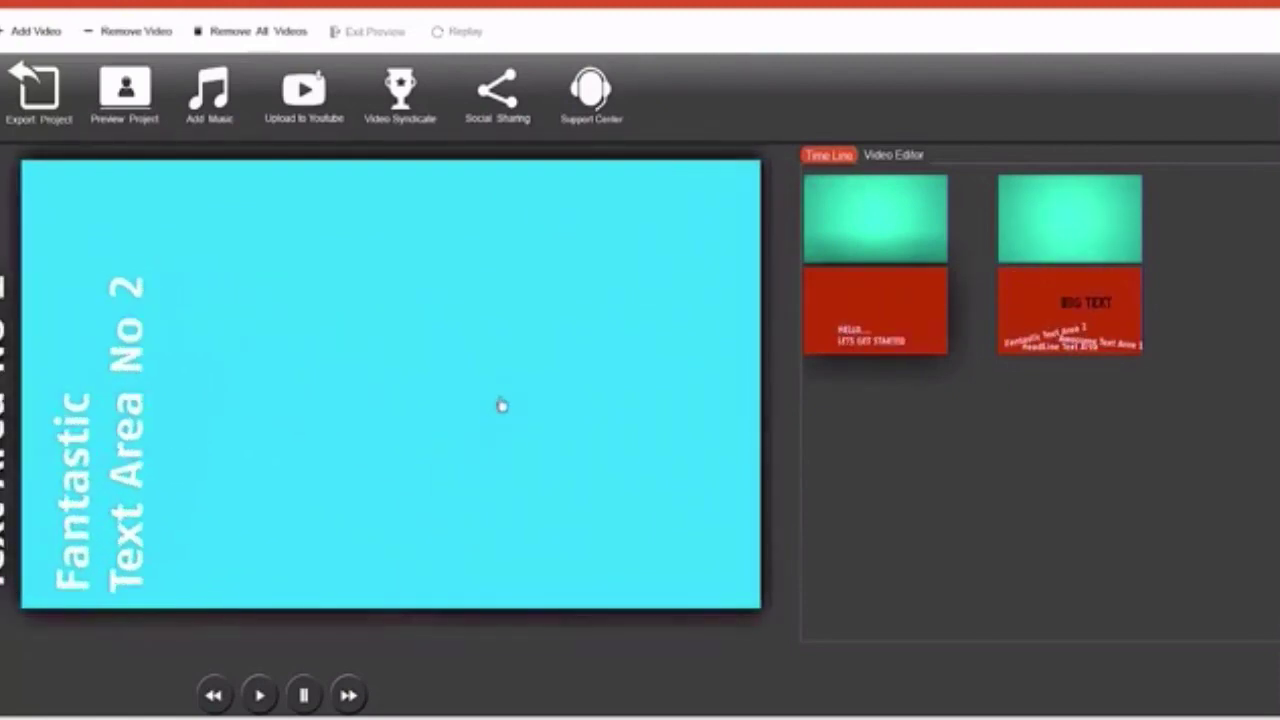
# Replace 'Awesome' in the second text box with 'Get instant access to a trial of Rocket Japanese'
pyautogui.click(885, 156)
pyautogui.click(879, 184)
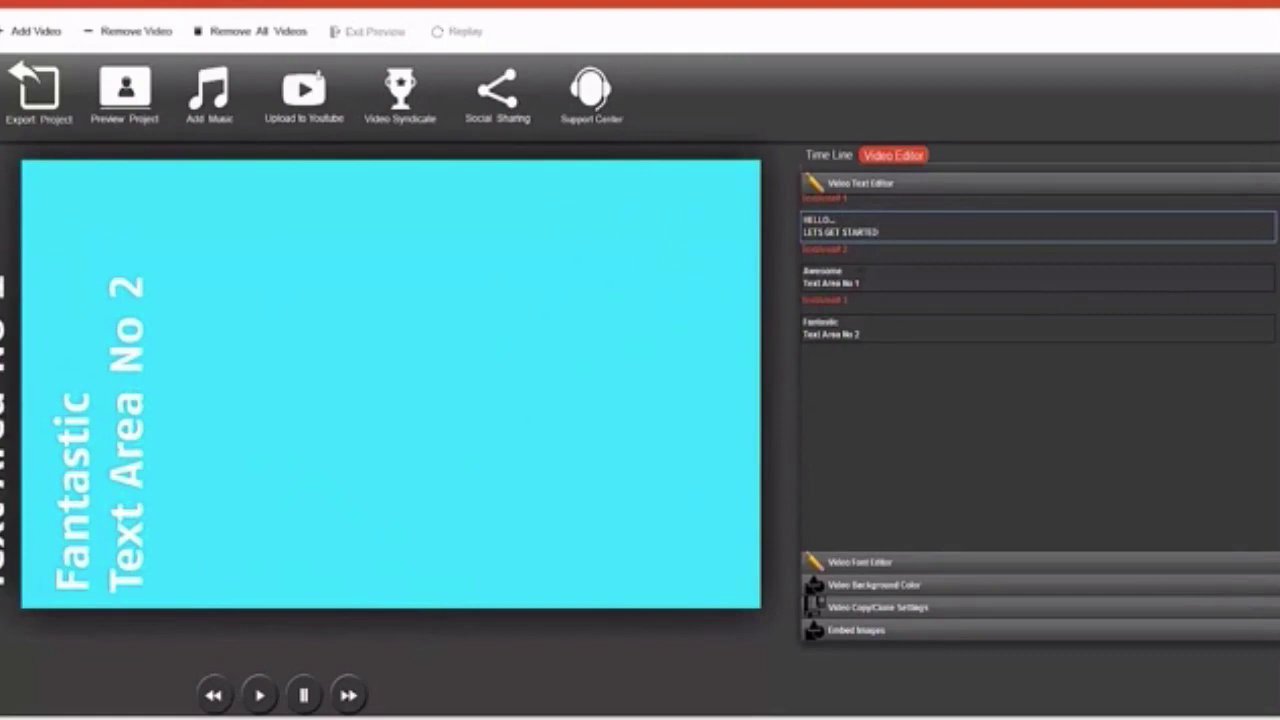
pyautogui.doubleClick(822, 270)
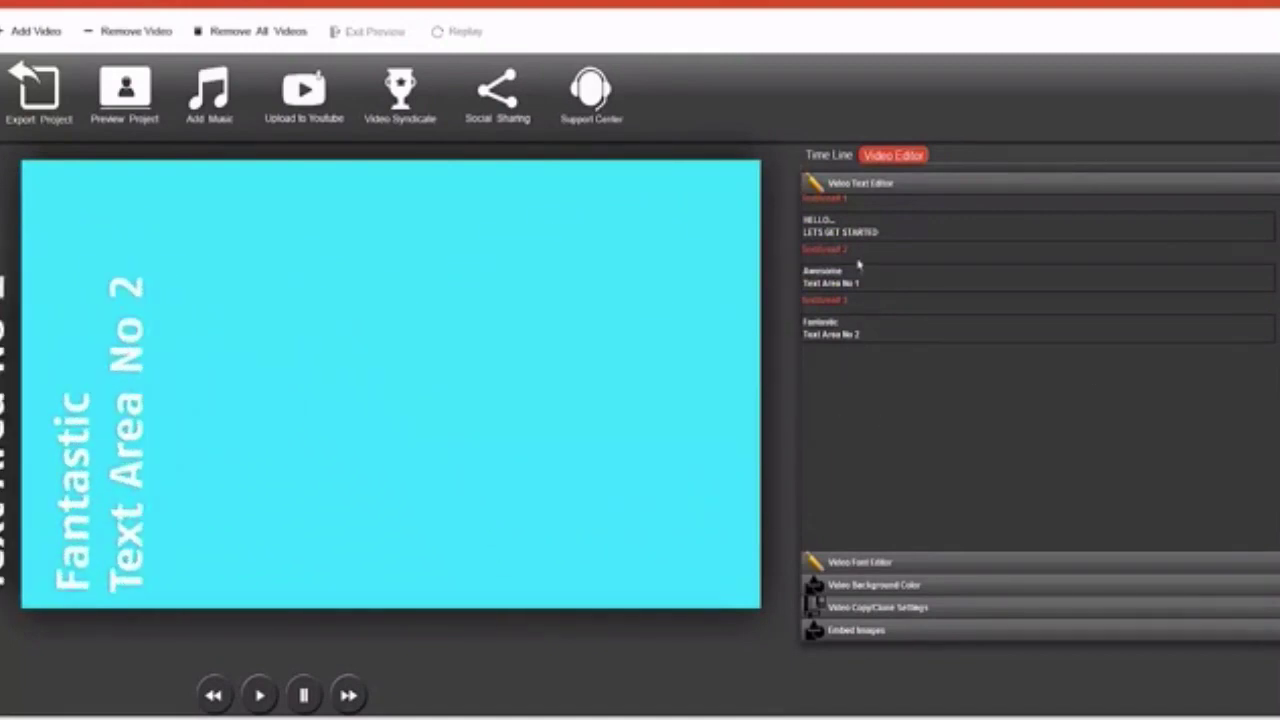
pyautogui.click(857, 269)
pyautogui.write('Get Instant access')
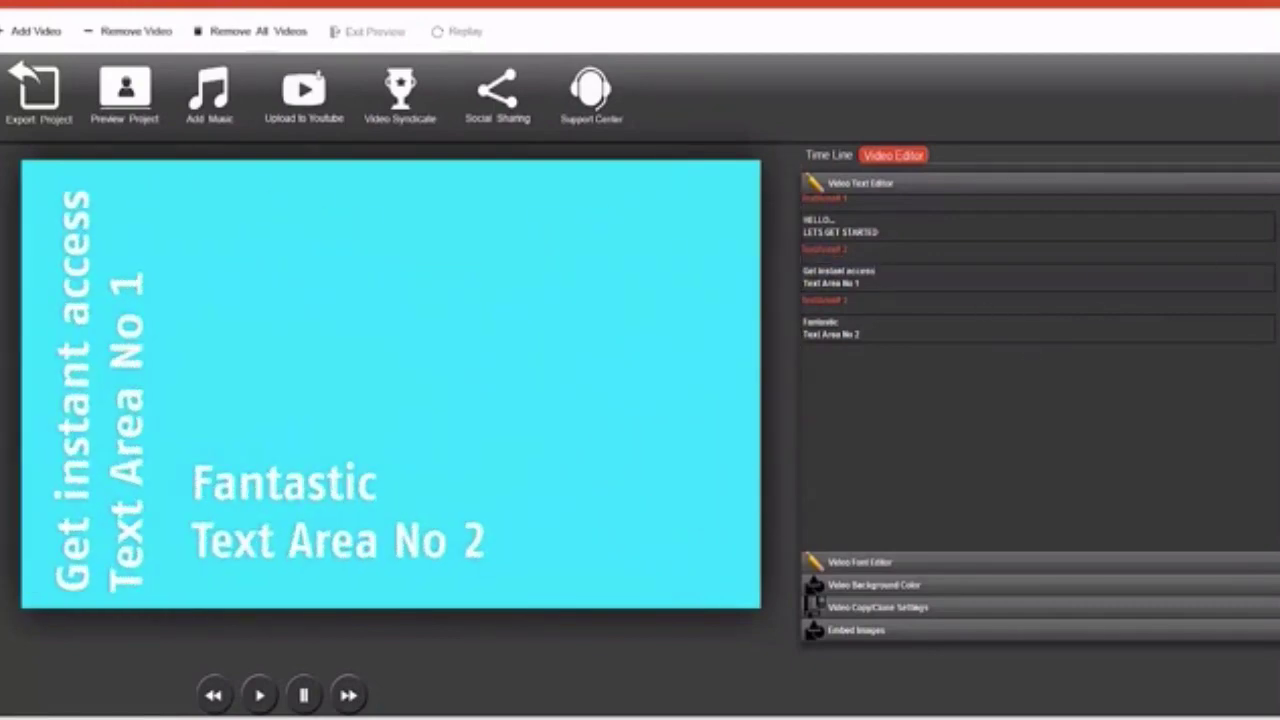
pyautogui.tripleClick(831, 283)
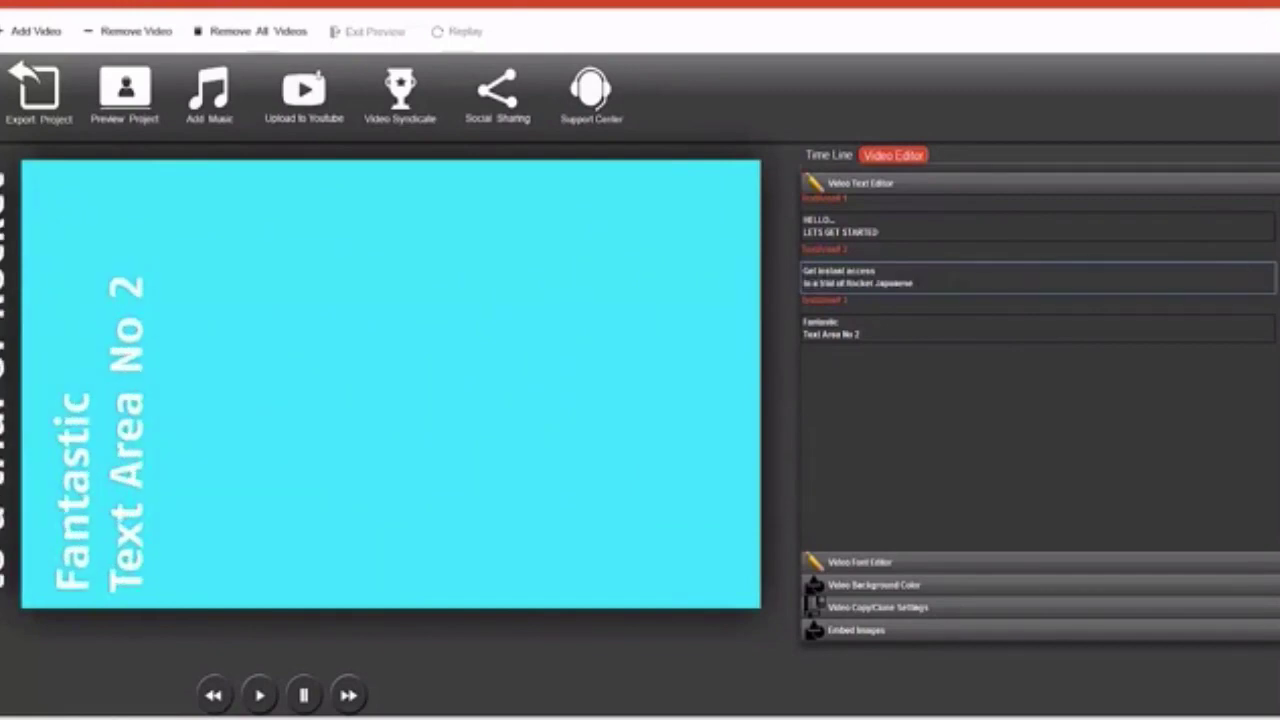
# Replace 'Fantastic' in the third text box with 'Access fully functional trial lessons'
pyautogui.click(838, 322)
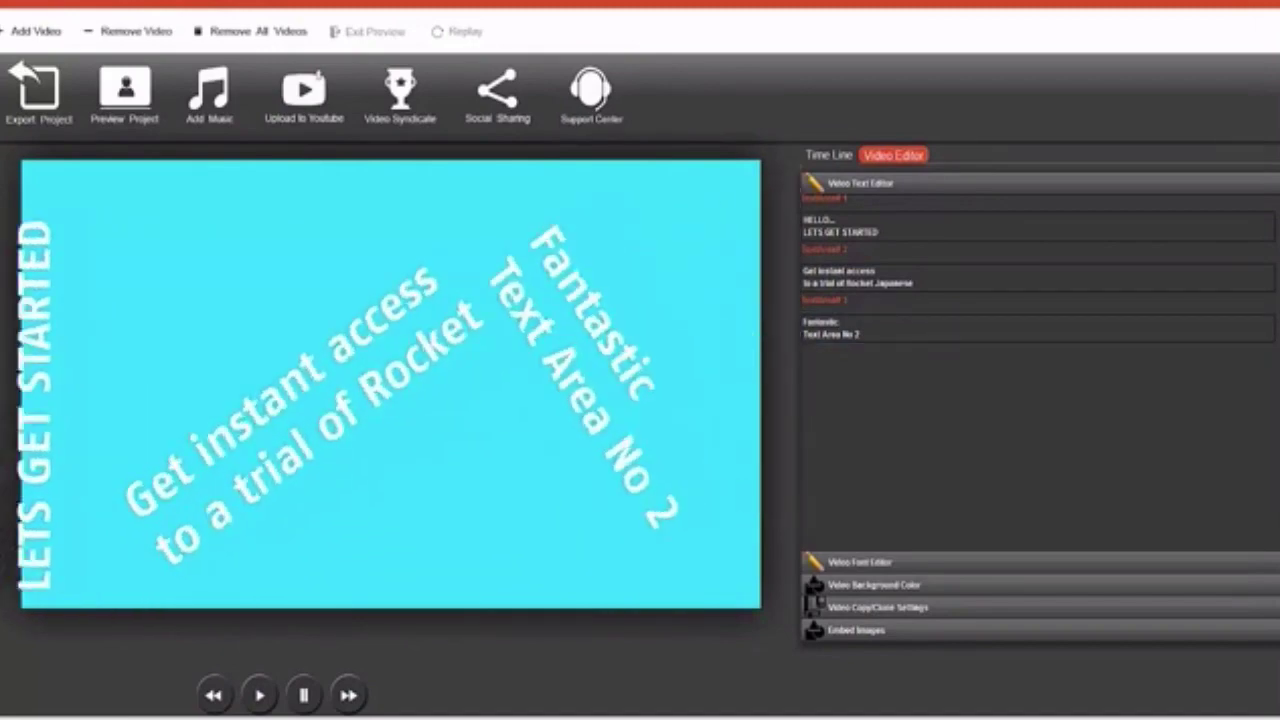
pyautogui.doubleClick(808, 322)
pyautogui.write('Access fully functional')
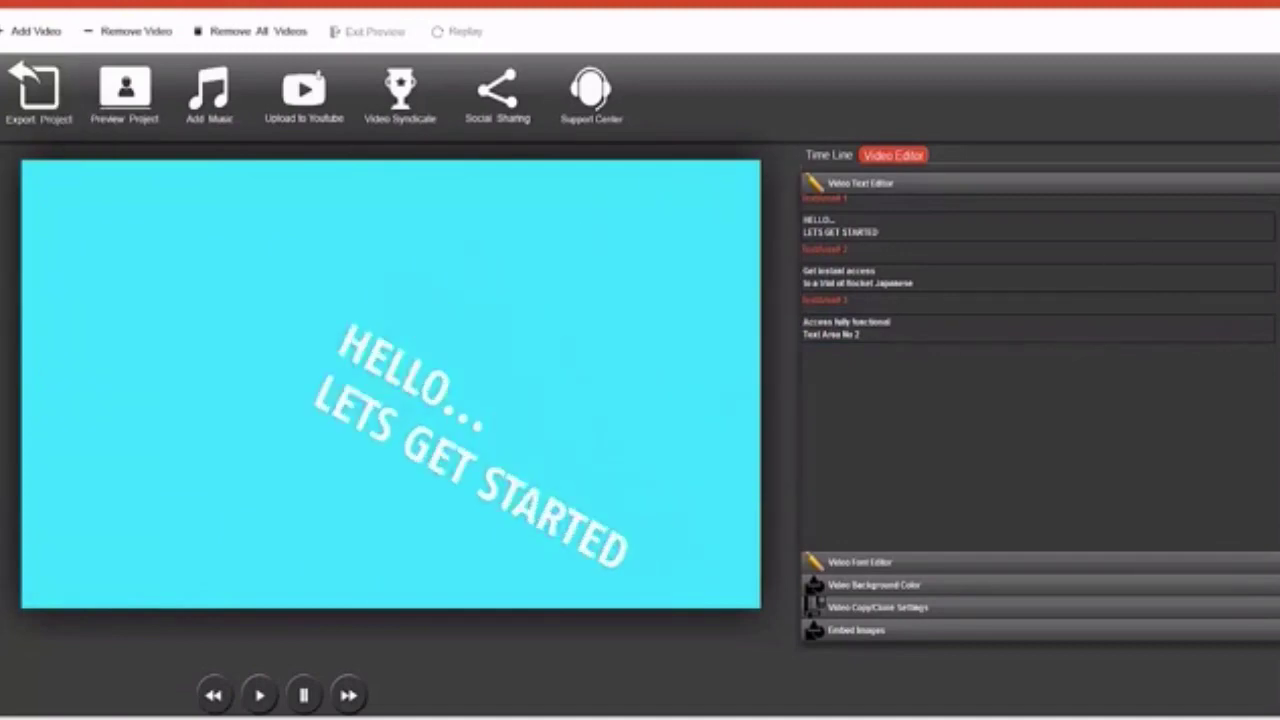
pyautogui.moveTo(859, 334); pyautogui.dragTo(803, 334)
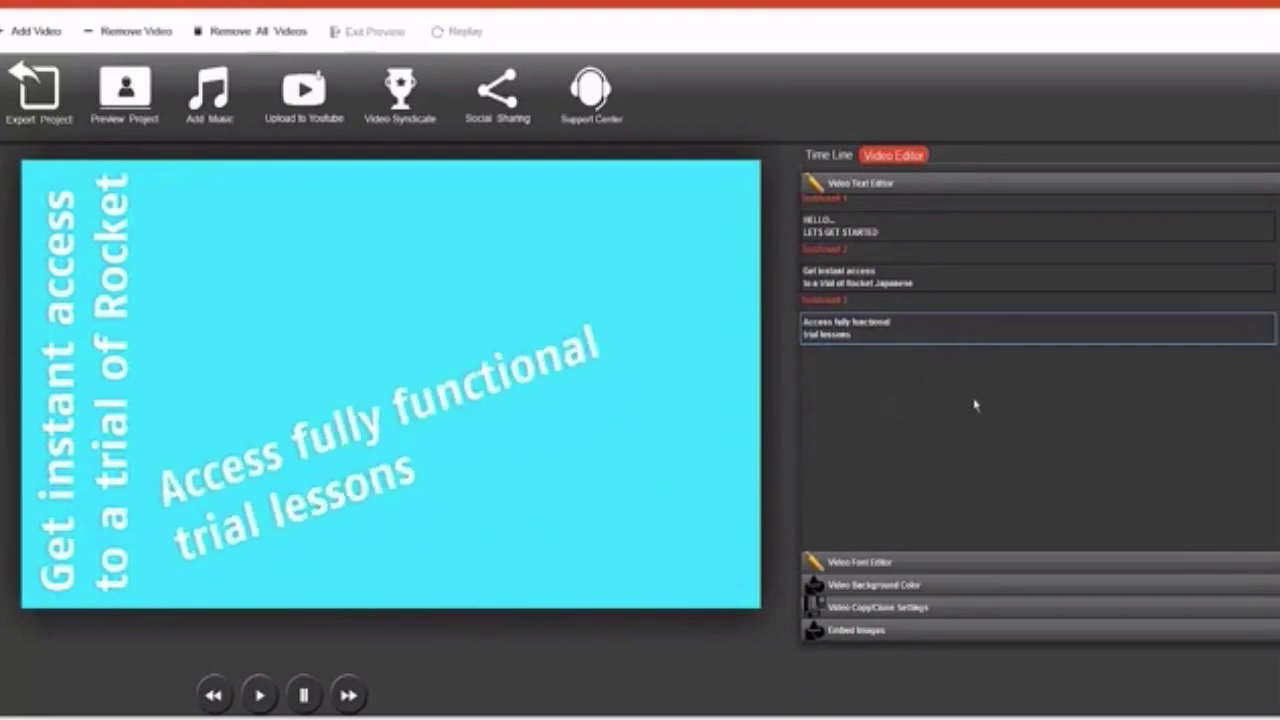
pyautogui.hotkey('shift', 'Tab')
pyautogui.hotkey('shift', 'Tab')
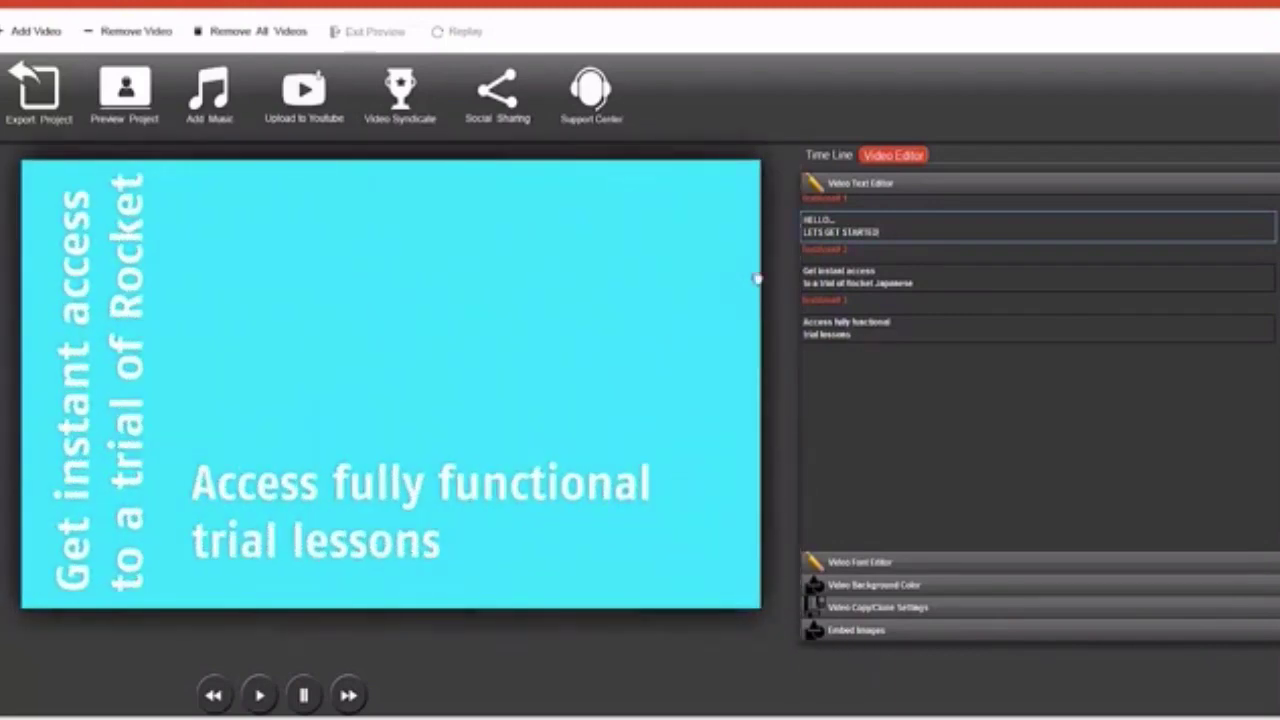
pyautogui.press('Tab')
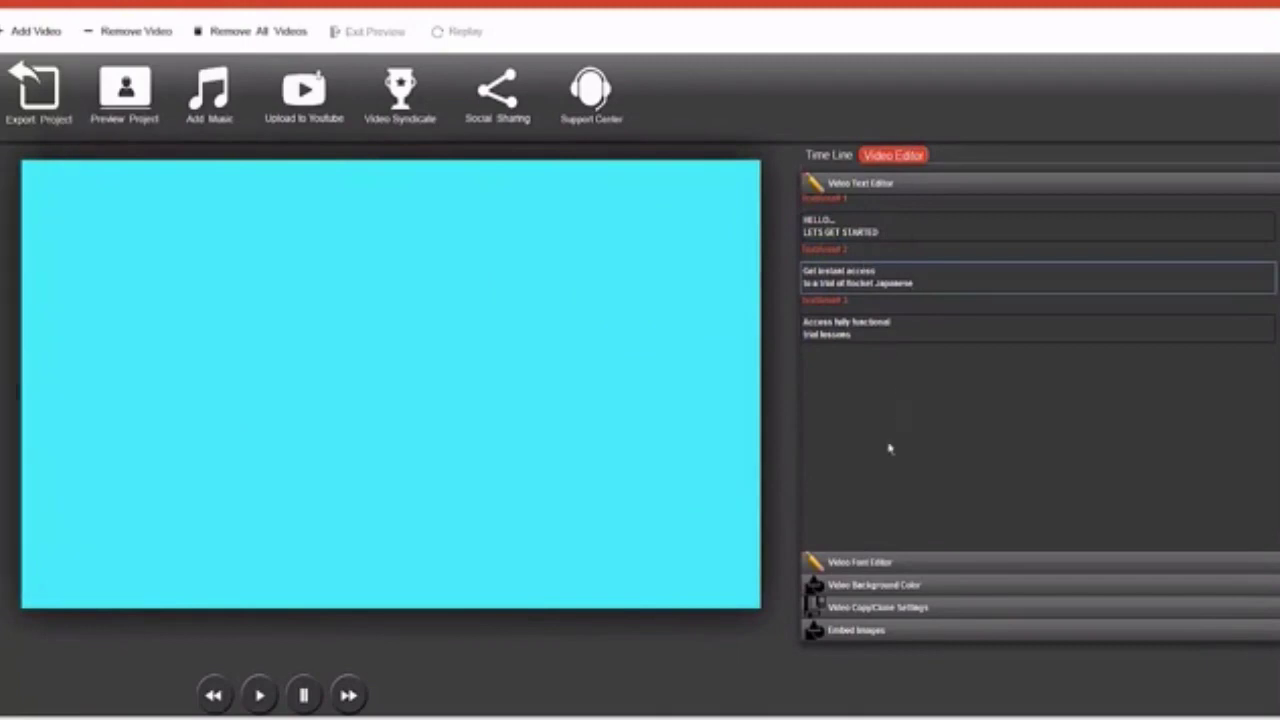
# Set the slide font colour to white and select the 'Get instant access' text (text2)
pyautogui.click(865, 566)
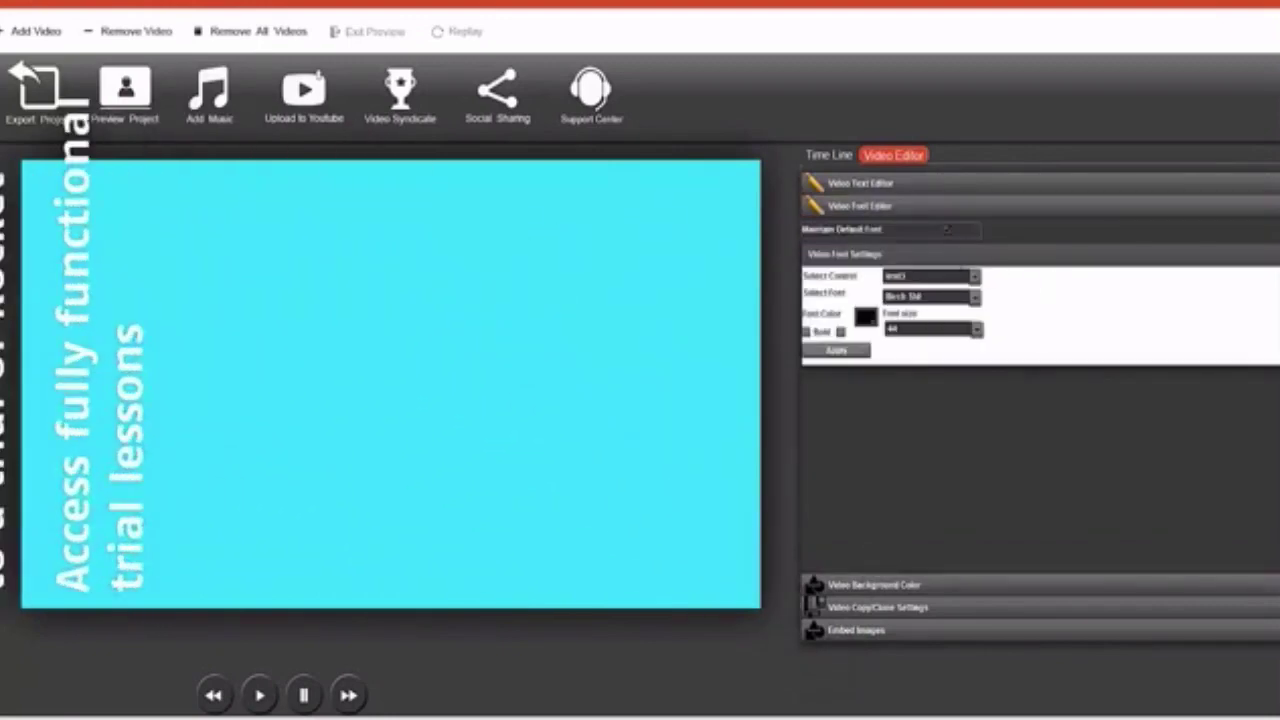
pyautogui.click(865, 318)
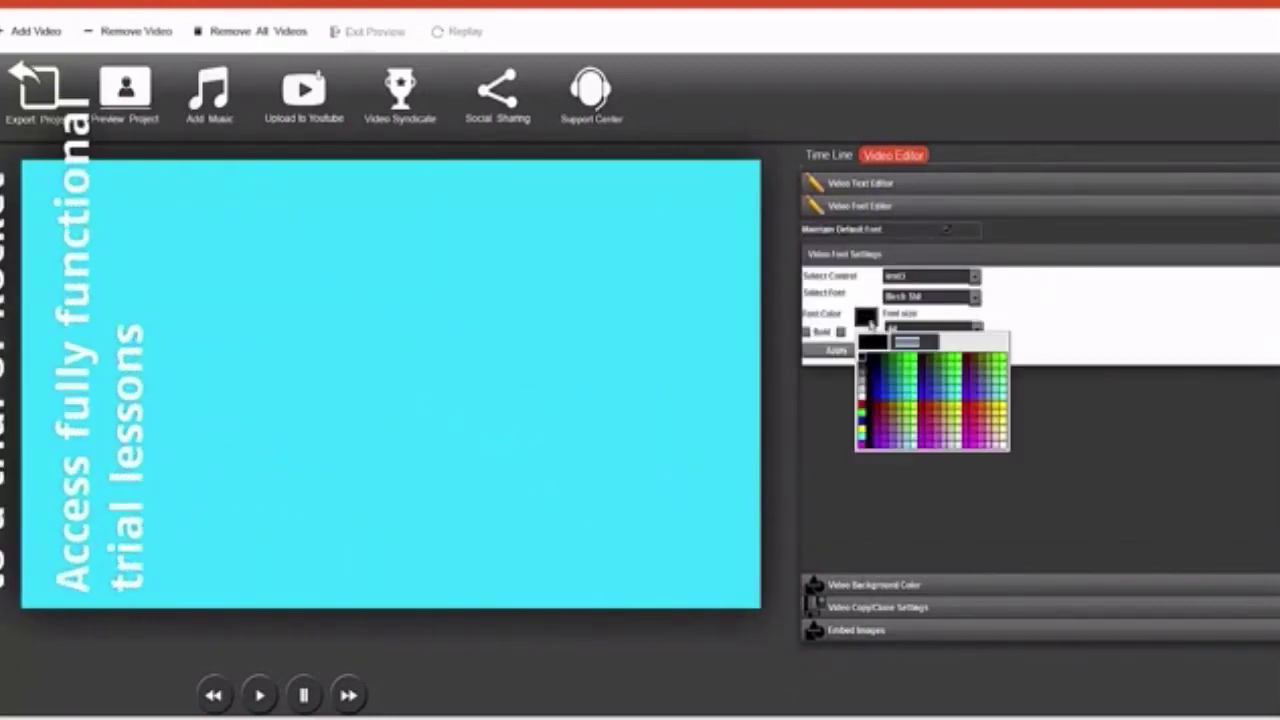
pyautogui.click(868, 395)
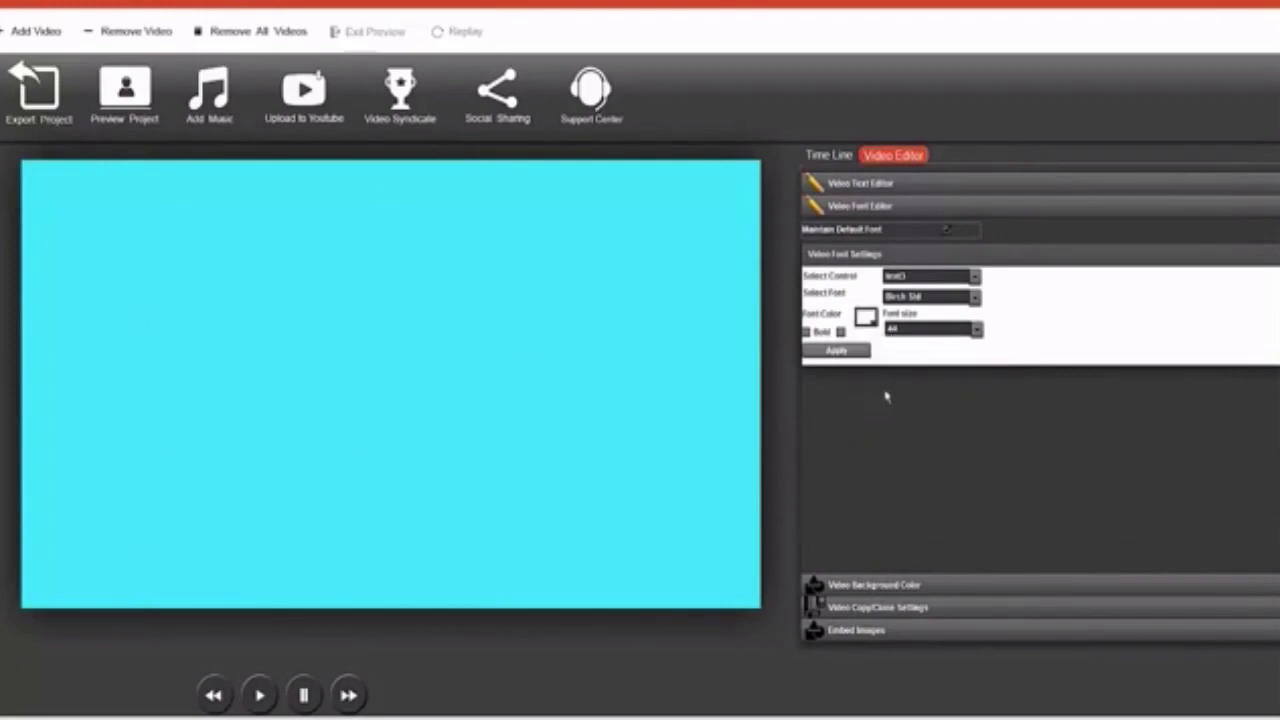
pyautogui.click(980, 276)
pyautogui.click(897, 188)
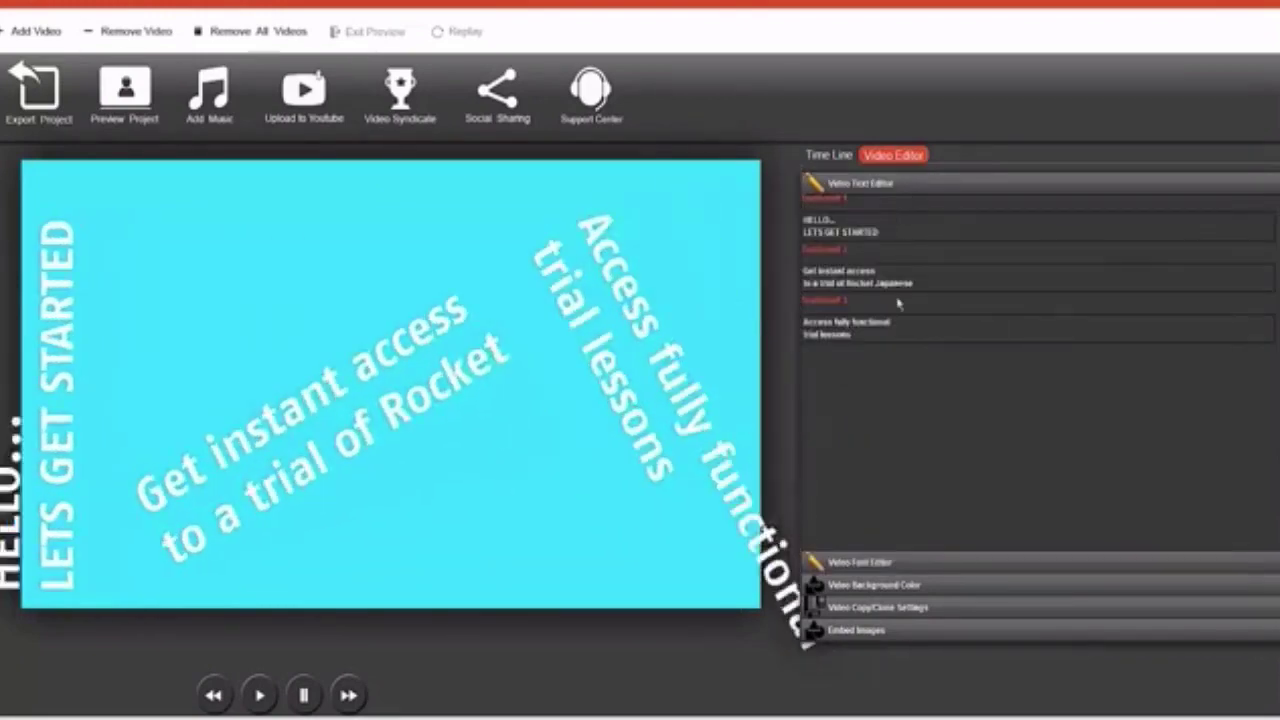
pyautogui.click(845, 561)
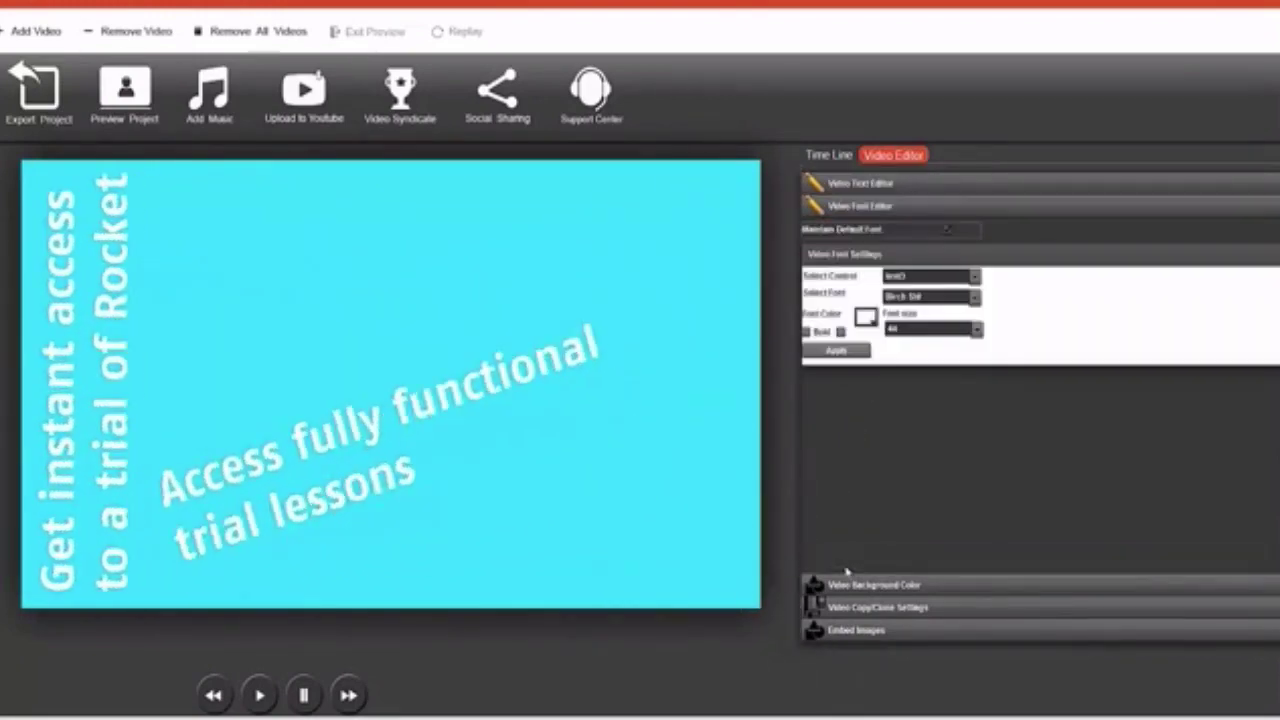
pyautogui.click(975, 277)
pyautogui.click(955, 309)
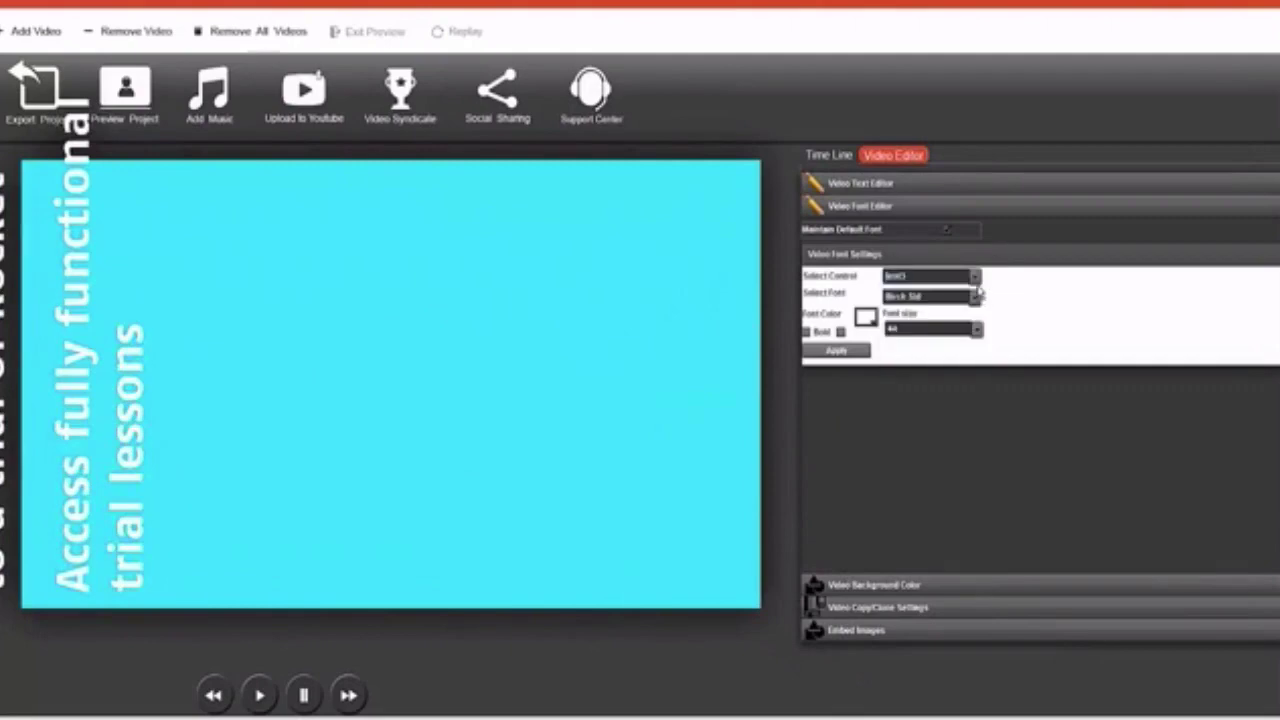
pyautogui.click(975, 278)
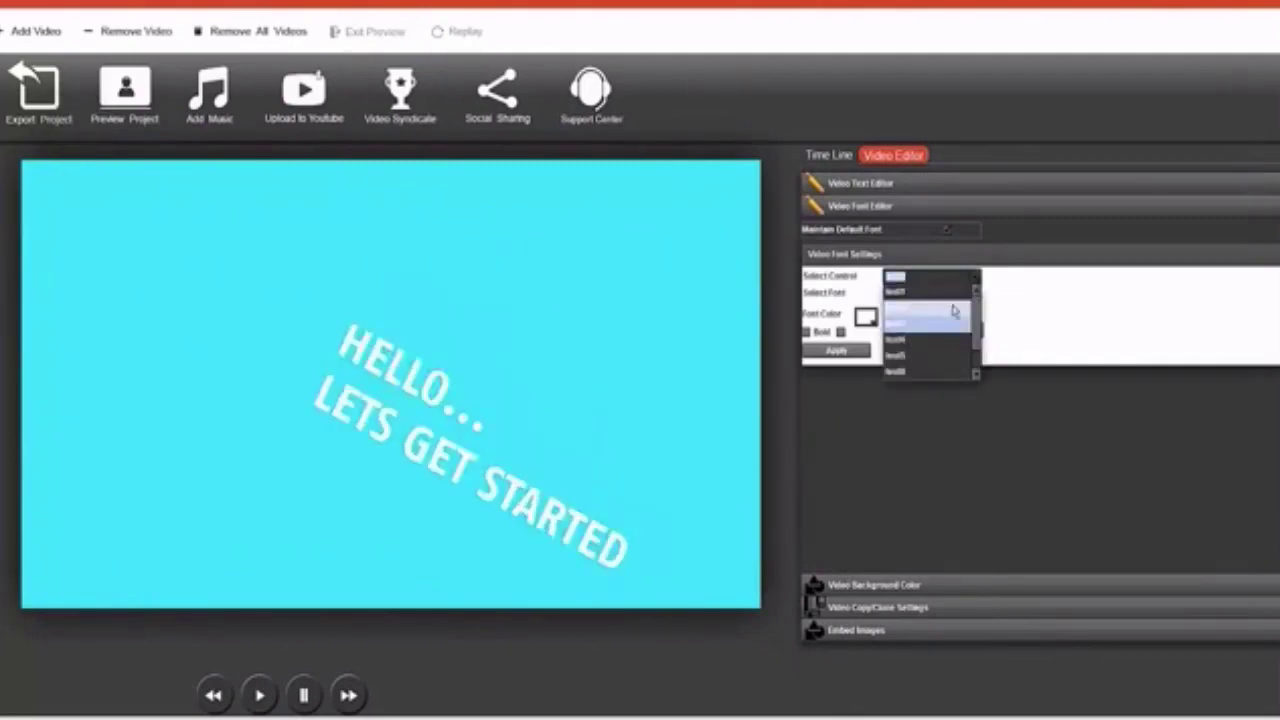
pyautogui.click(955, 313)
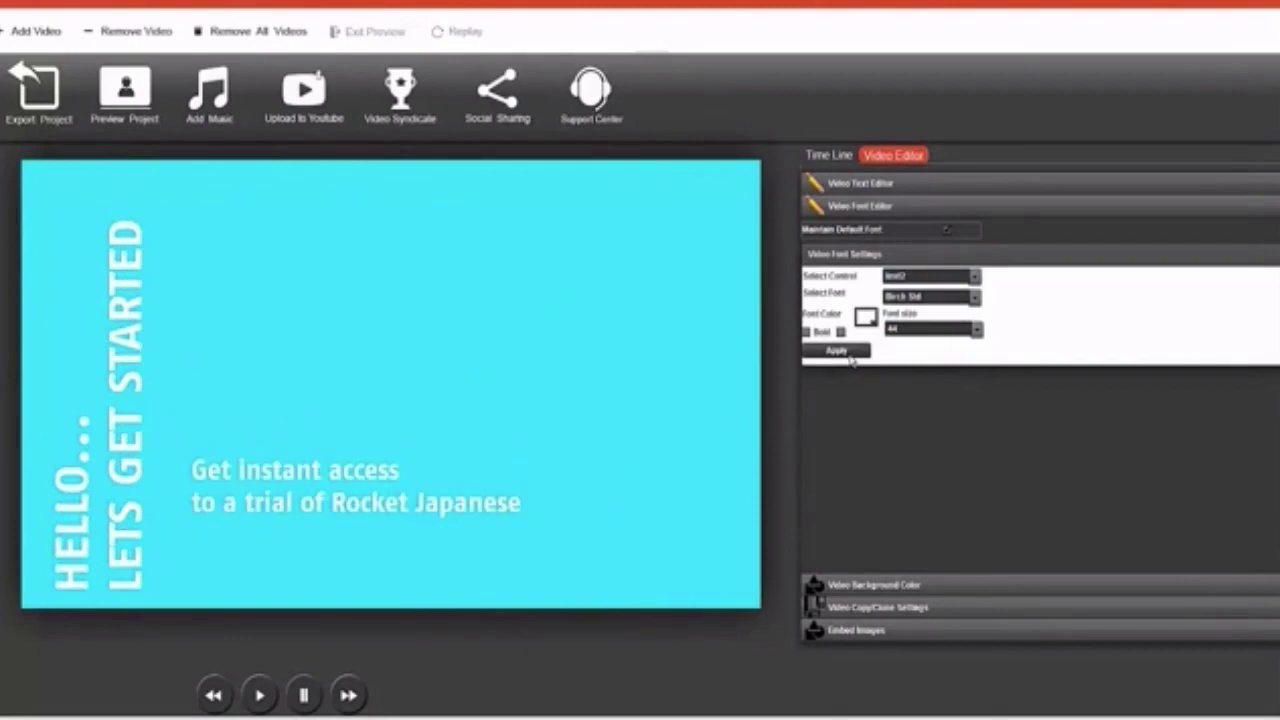
# Raise the 'Get instant access' text's font size stepwise to 57, then 64
pyautogui.click(976, 330)
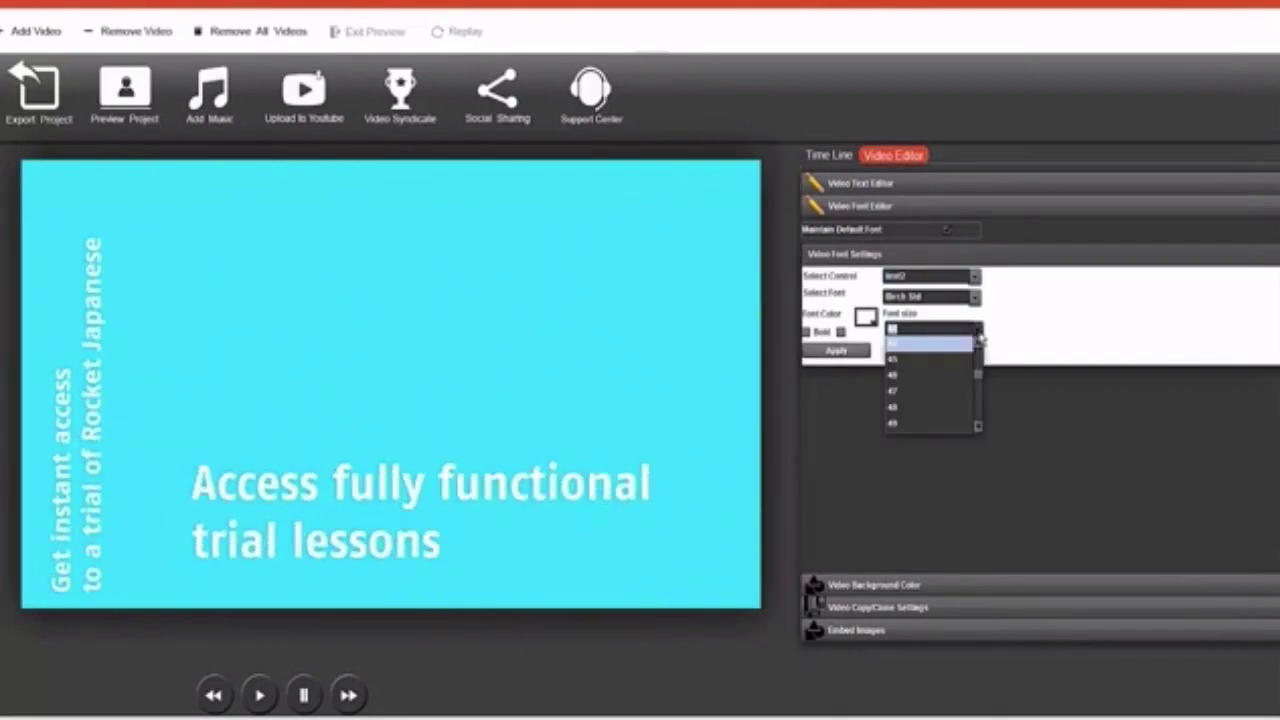
pyautogui.click(953, 408)
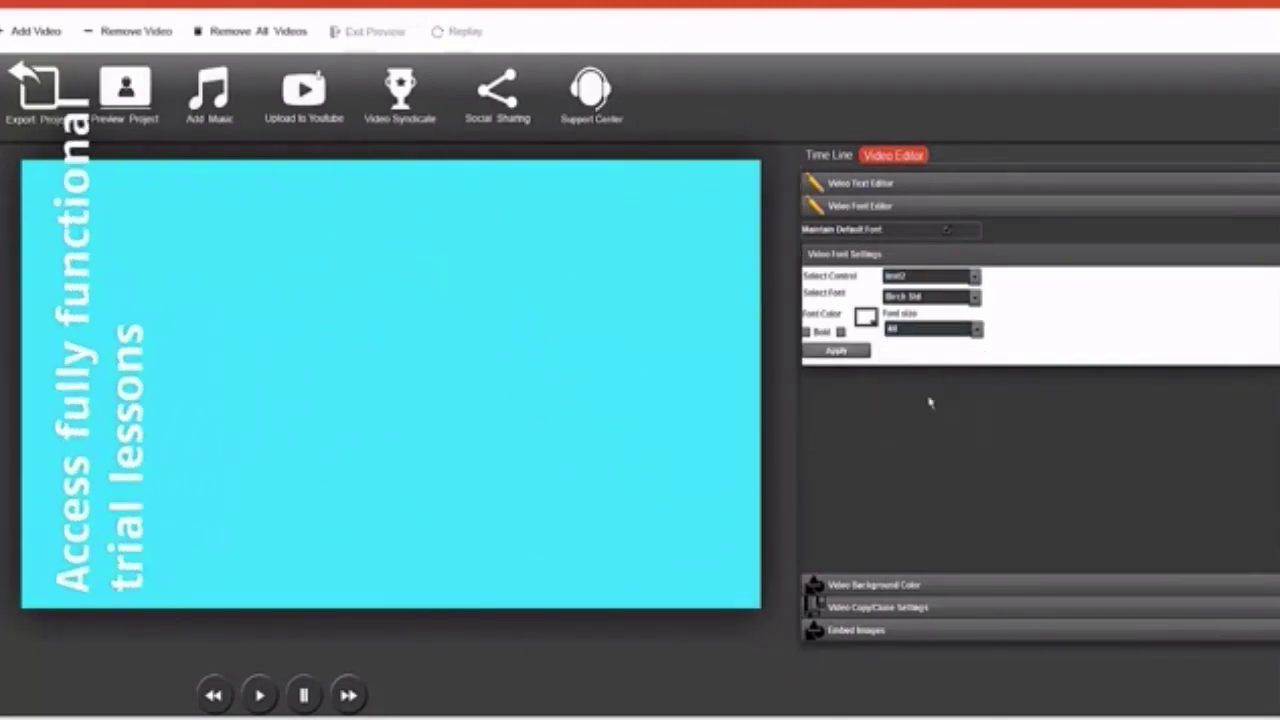
pyautogui.click(978, 331)
pyautogui.click(955, 392)
pyautogui.click(855, 353)
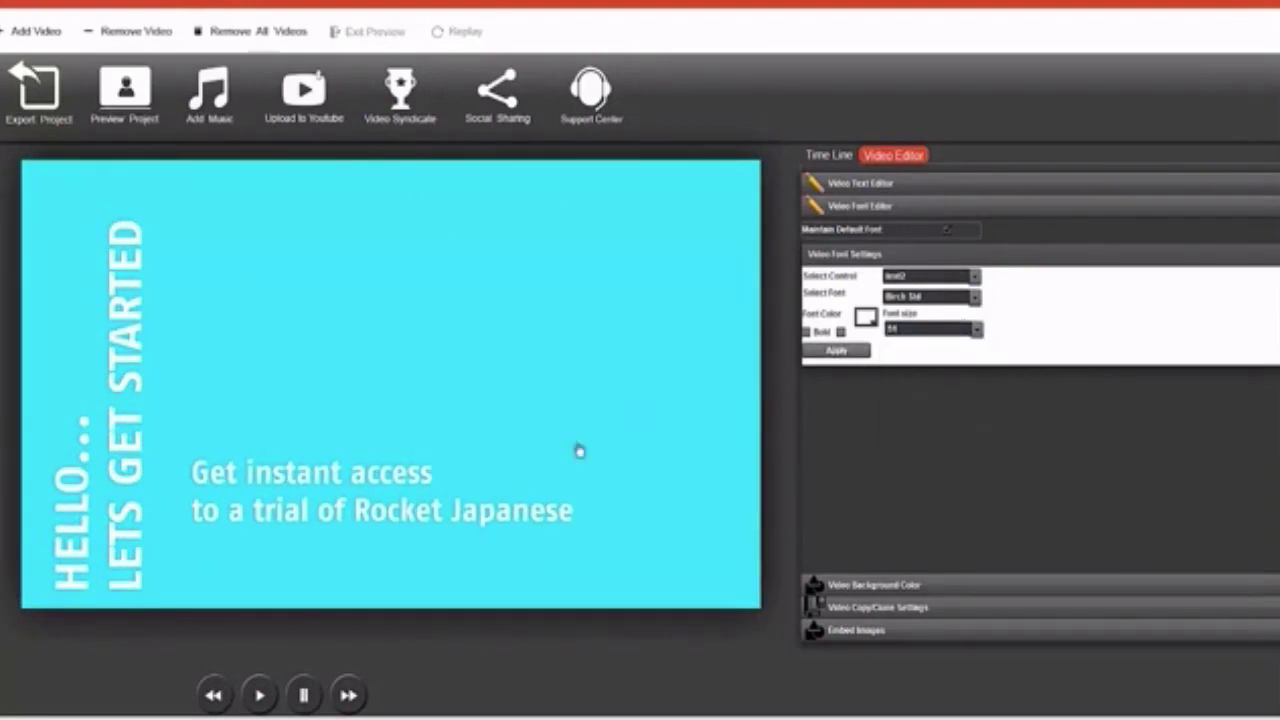
pyautogui.click(976, 331)
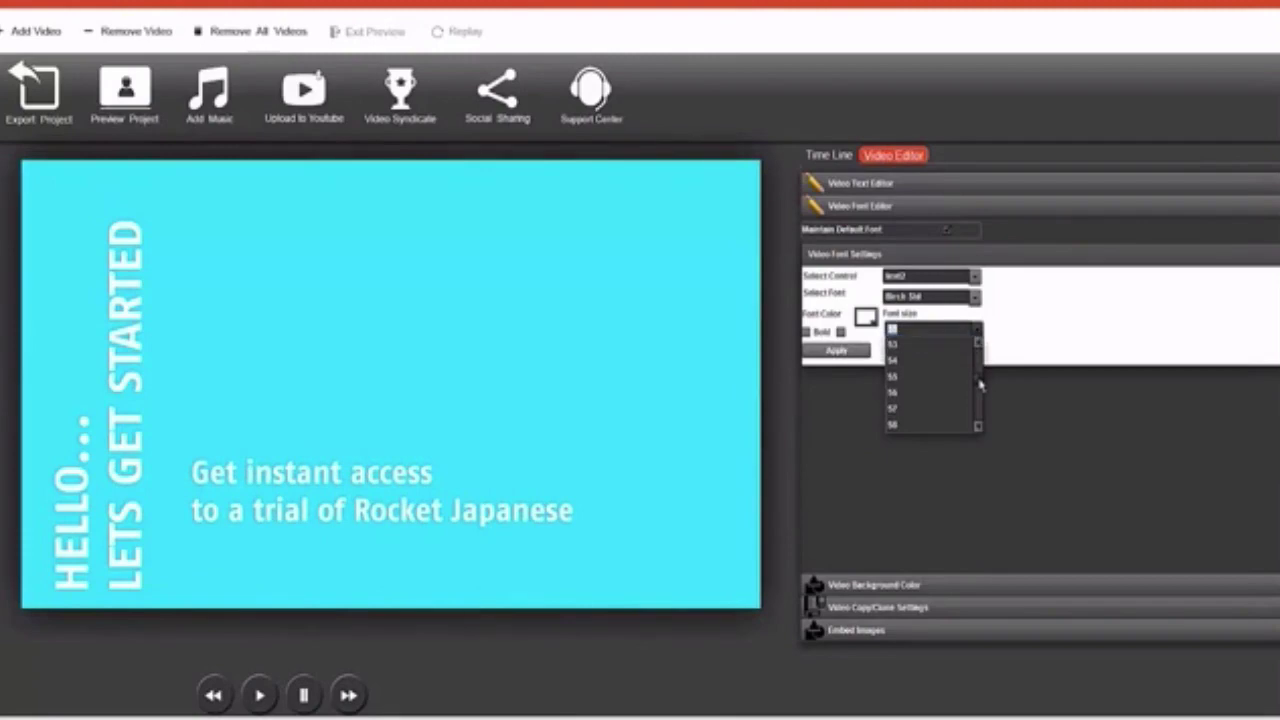
pyautogui.click(924, 410)
pyautogui.click(856, 355)
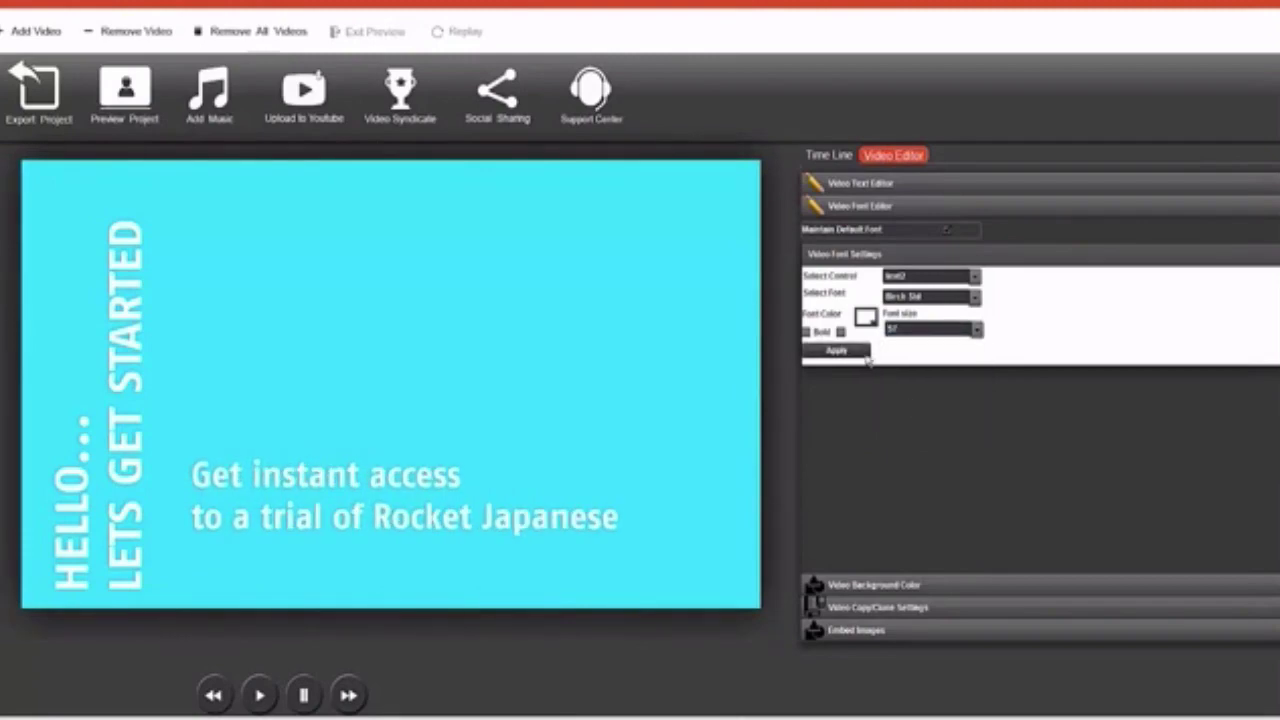
pyautogui.click(977, 331)
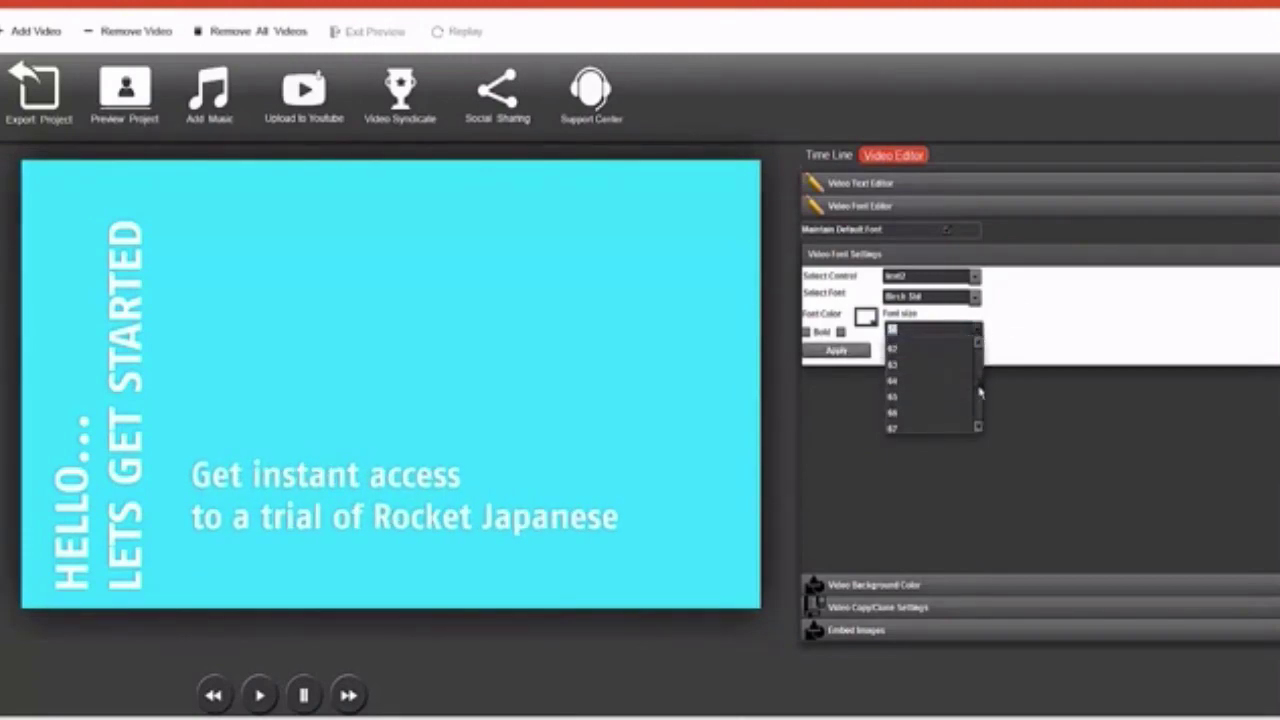
pyautogui.click(924, 380)
pyautogui.click(856, 355)
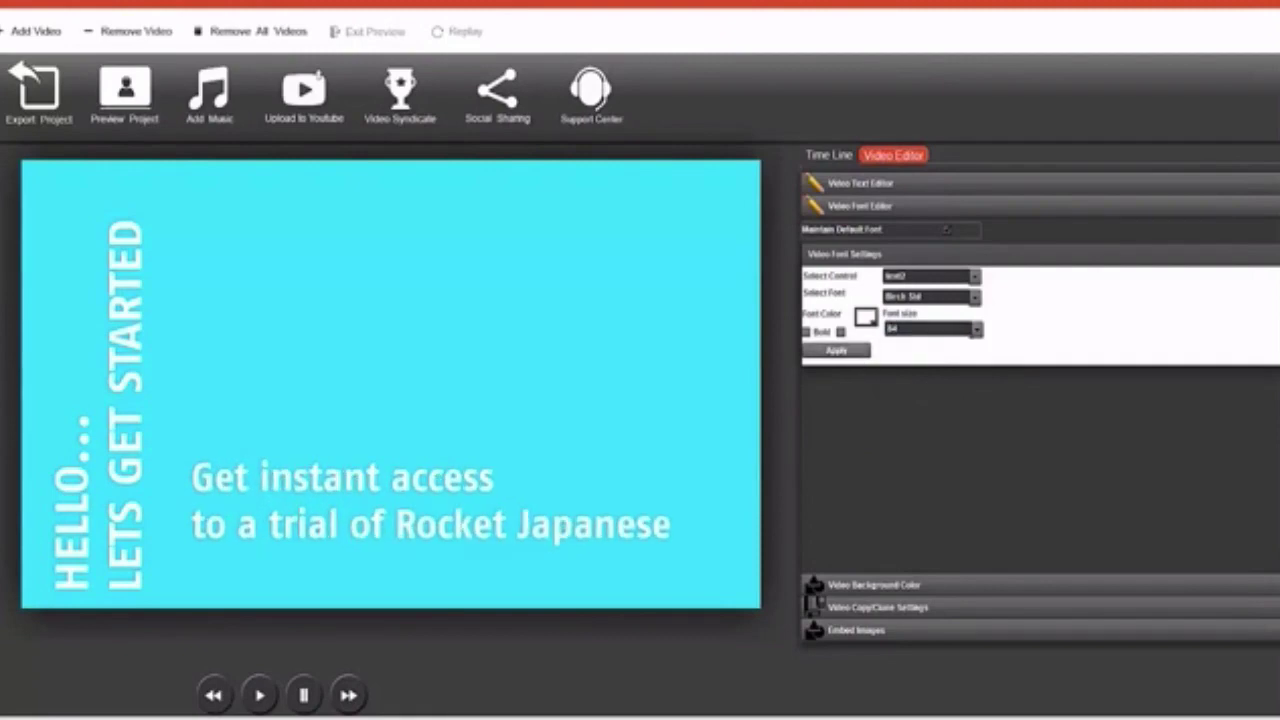
# Keep enlarging that text up to font size 75 and replay the promo preview
pyautogui.click(975, 332)
pyautogui.click(941, 410)
pyautogui.click(860, 356)
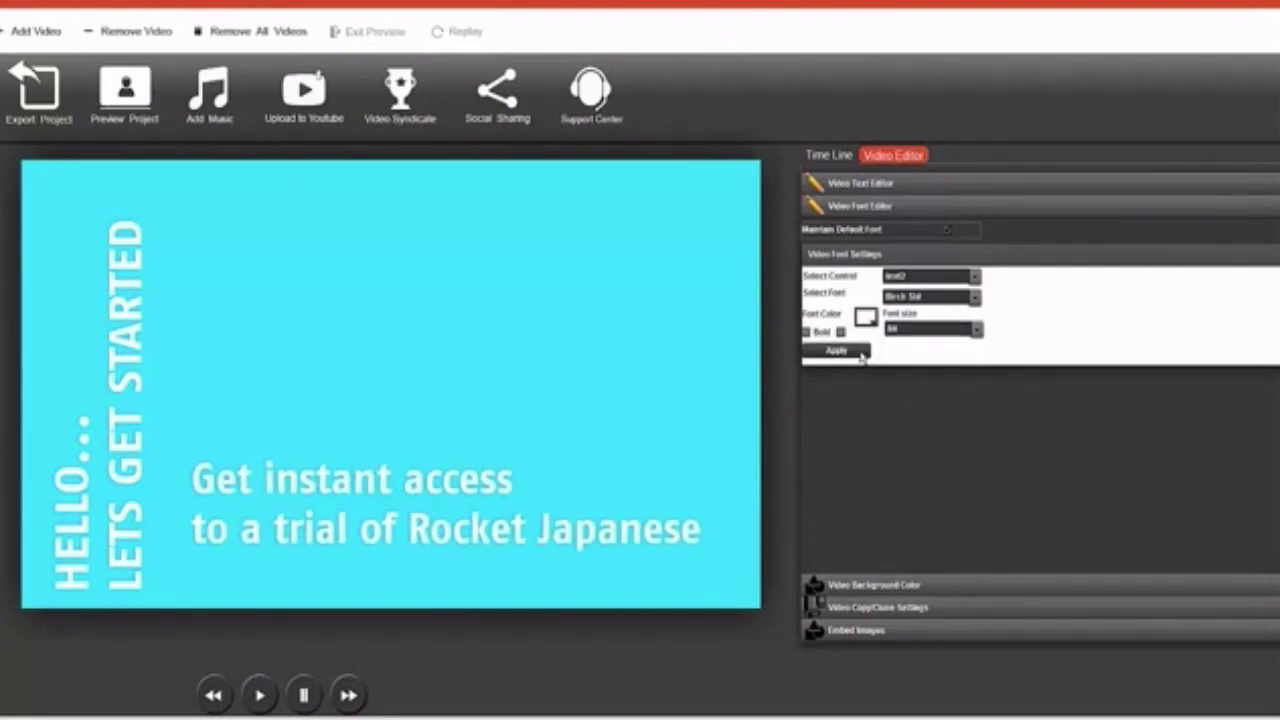
pyautogui.click(976, 334)
pyautogui.click(941, 386)
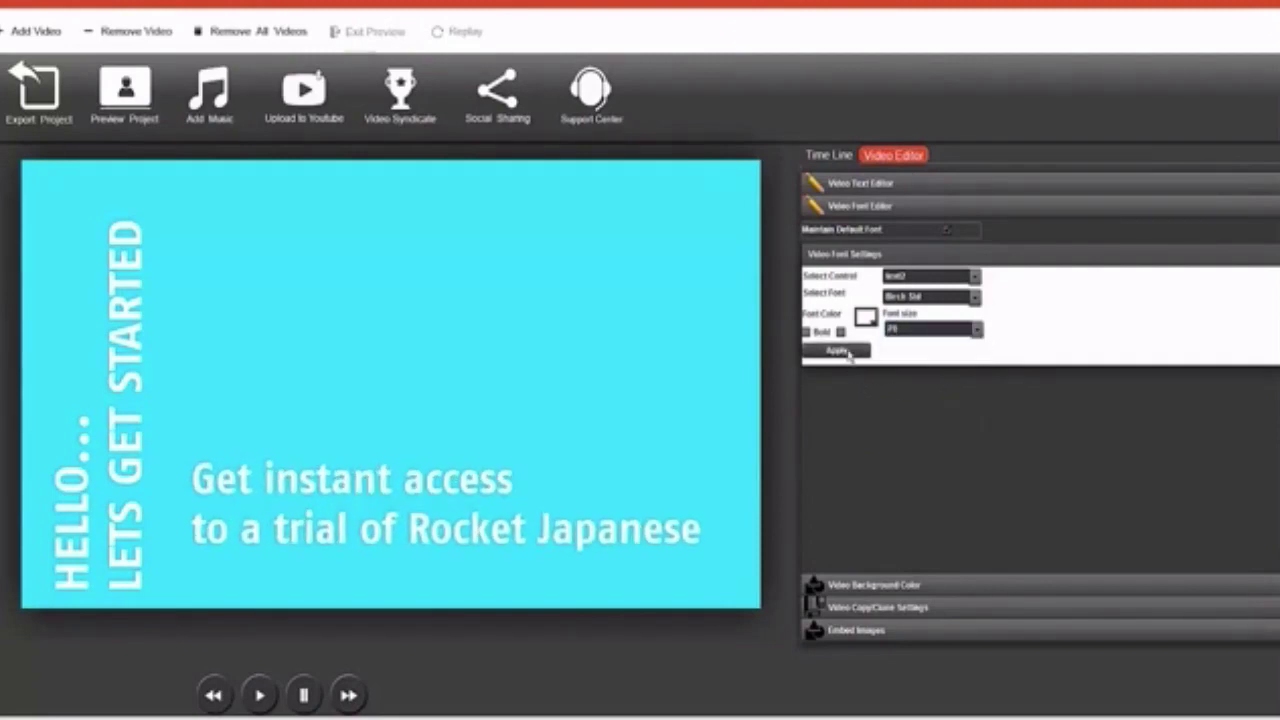
pyautogui.click(847, 355)
pyautogui.click(976, 333)
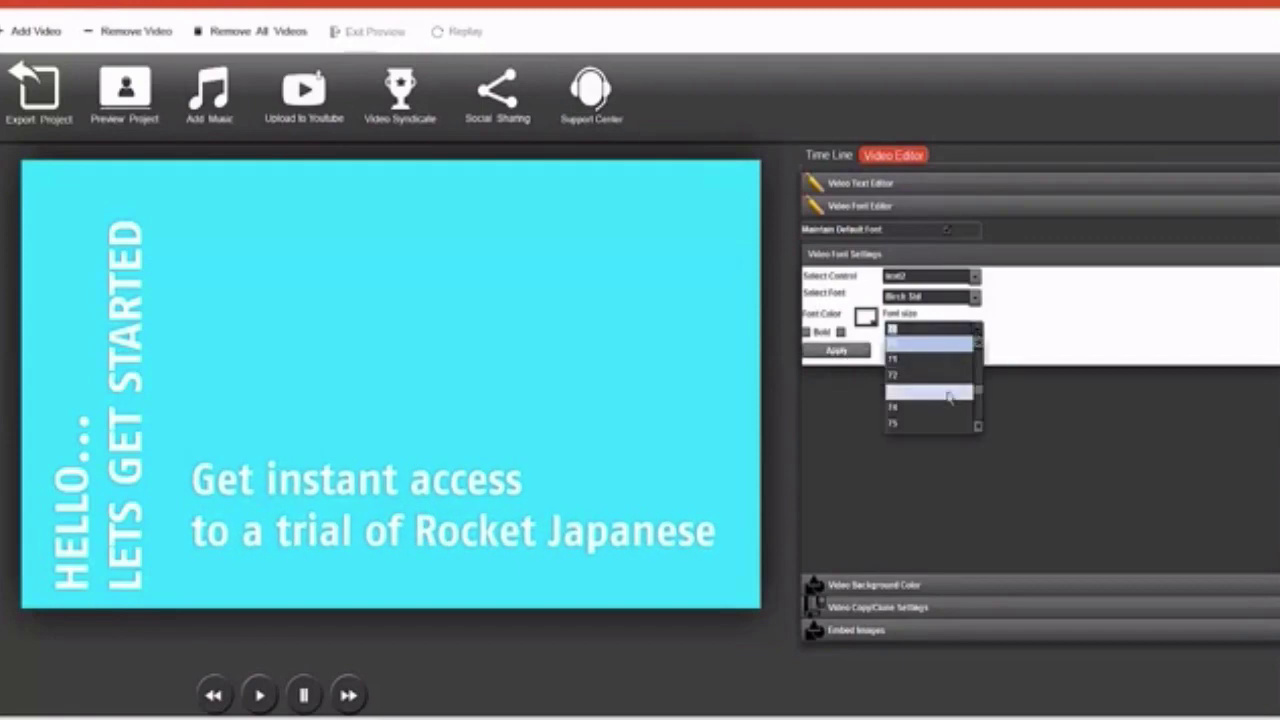
pyautogui.click(941, 424)
pyautogui.click(856, 354)
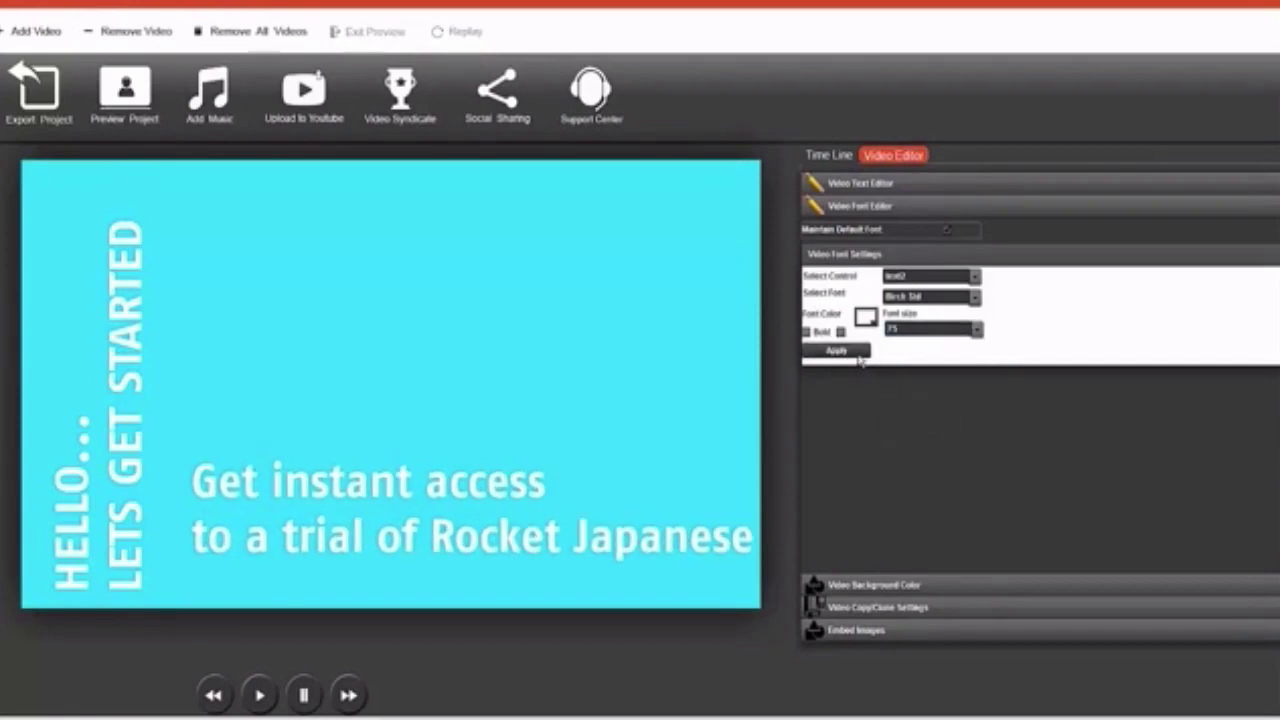
pyautogui.click(258, 695)
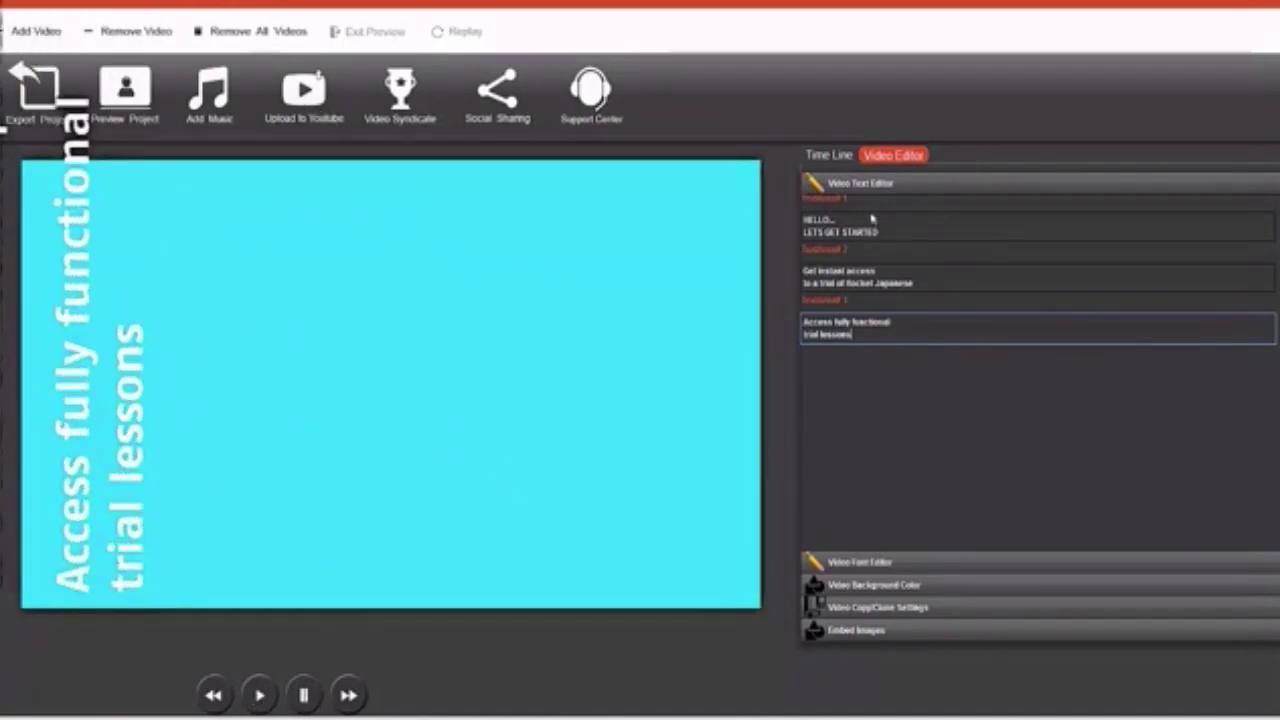
# Paste Rocket Japanese sentences into the HeadLine, Text Area 1, Text Area 2 and BIG TEXT fields
pyautogui.click(840, 157)
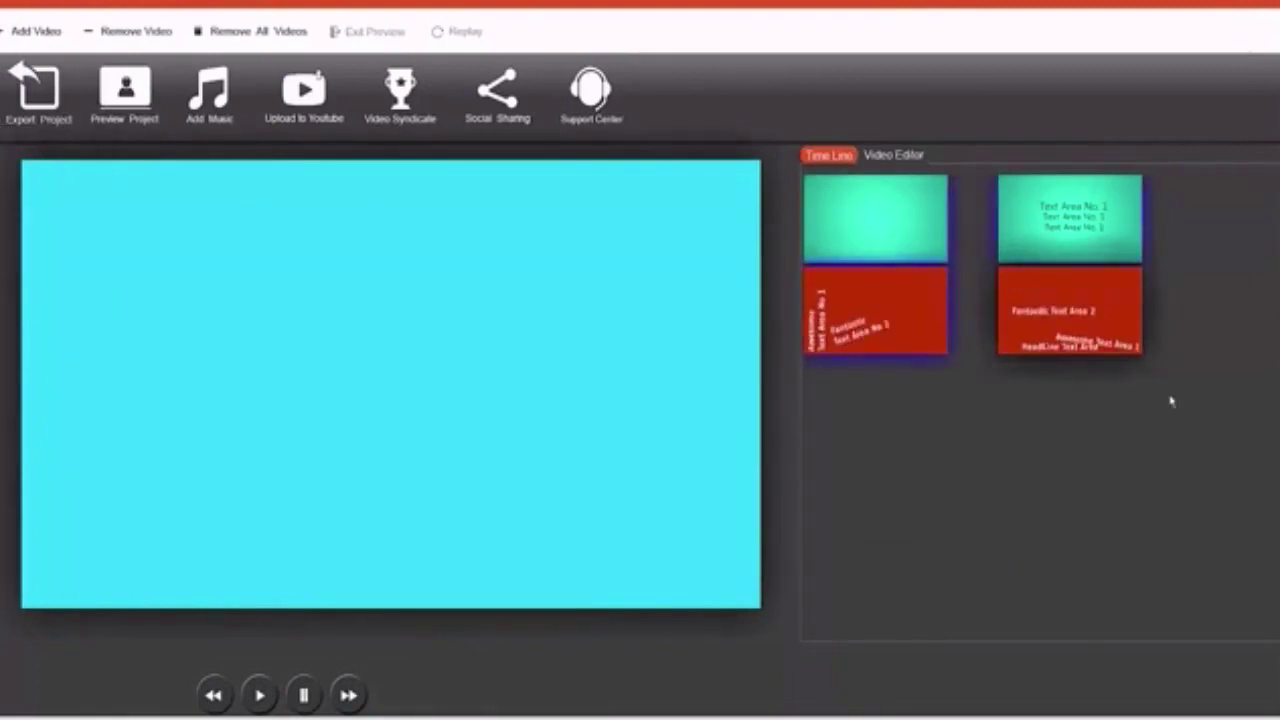
pyautogui.click(895, 157)
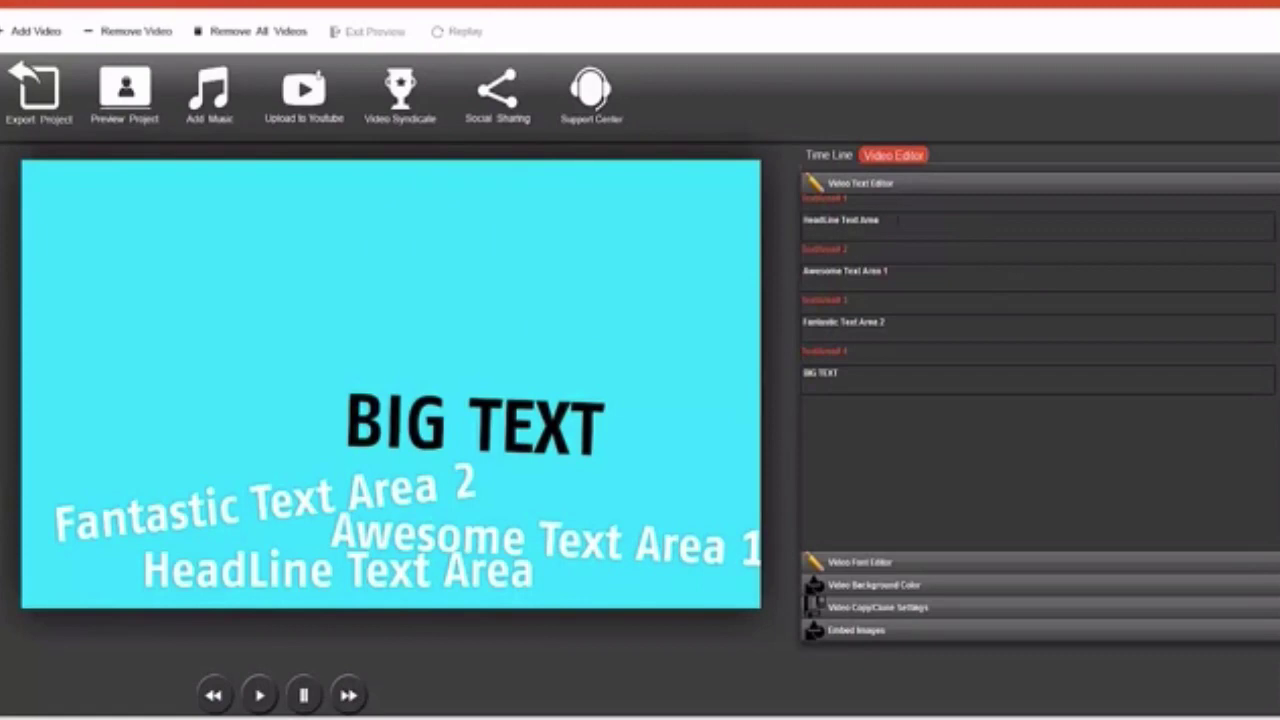
pyautogui.tripleClick(840, 220)
pyautogui.write("You'll be amazed at how much Japanese you will learn")
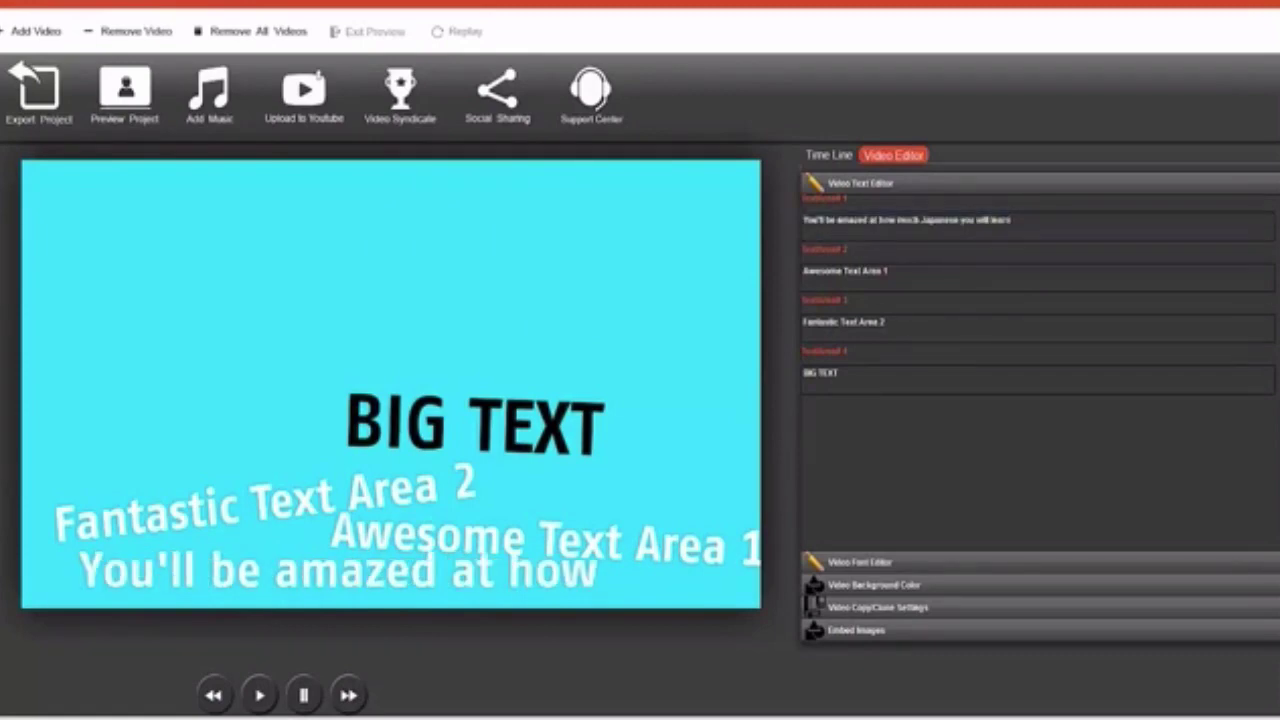
pyautogui.tripleClick(880, 271)
pyautogui.write('Rocket Japanese works on virtually any device')
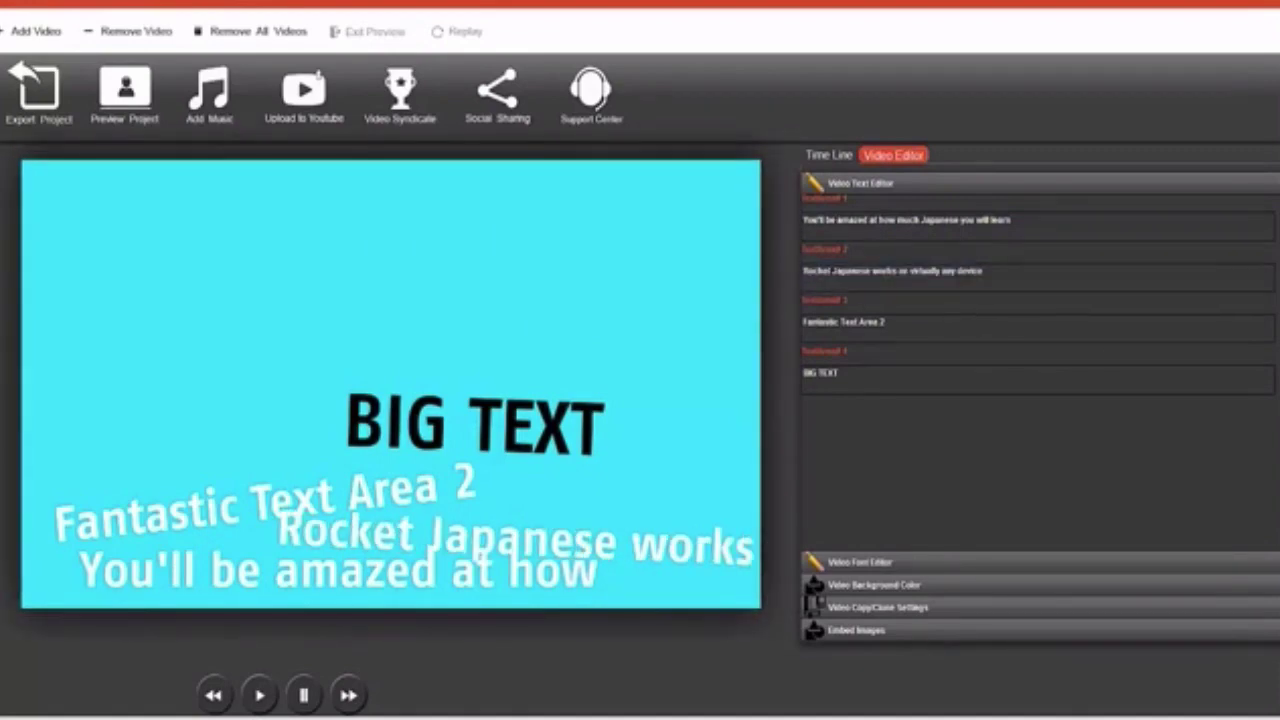
pyautogui.tripleClick(800, 321)
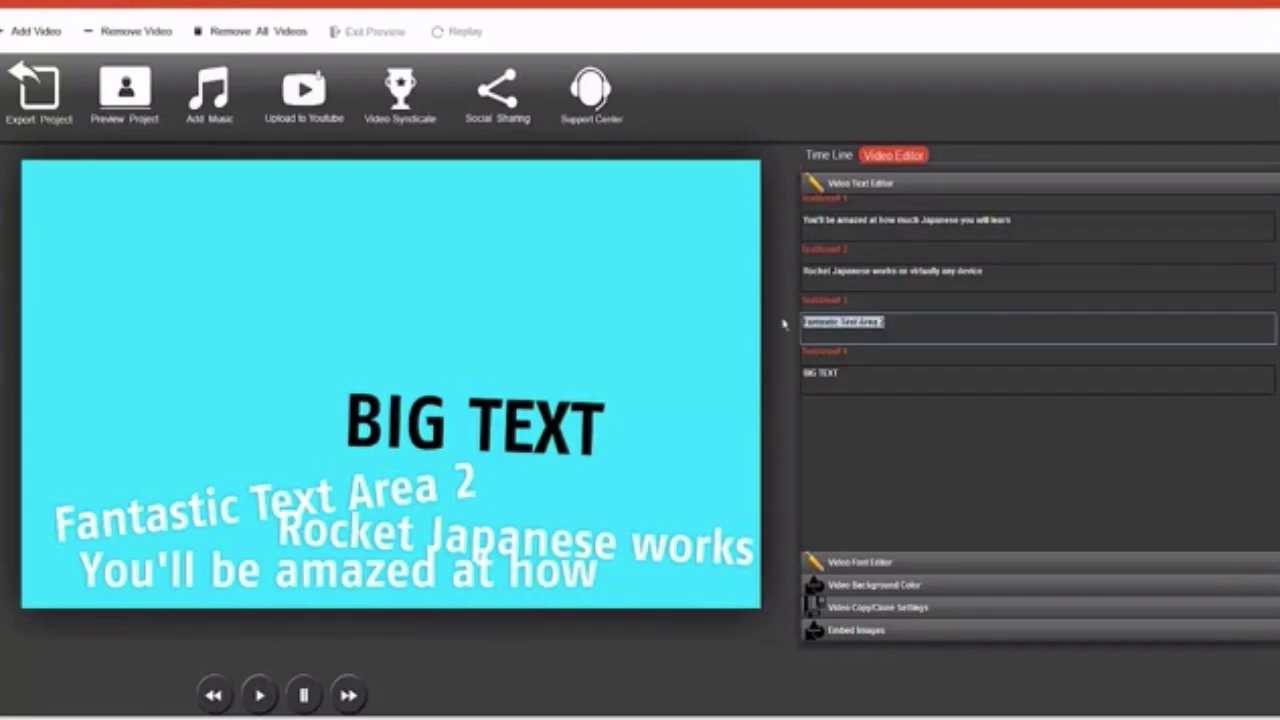
pyautogui.write('Download the free iOS and Android app')
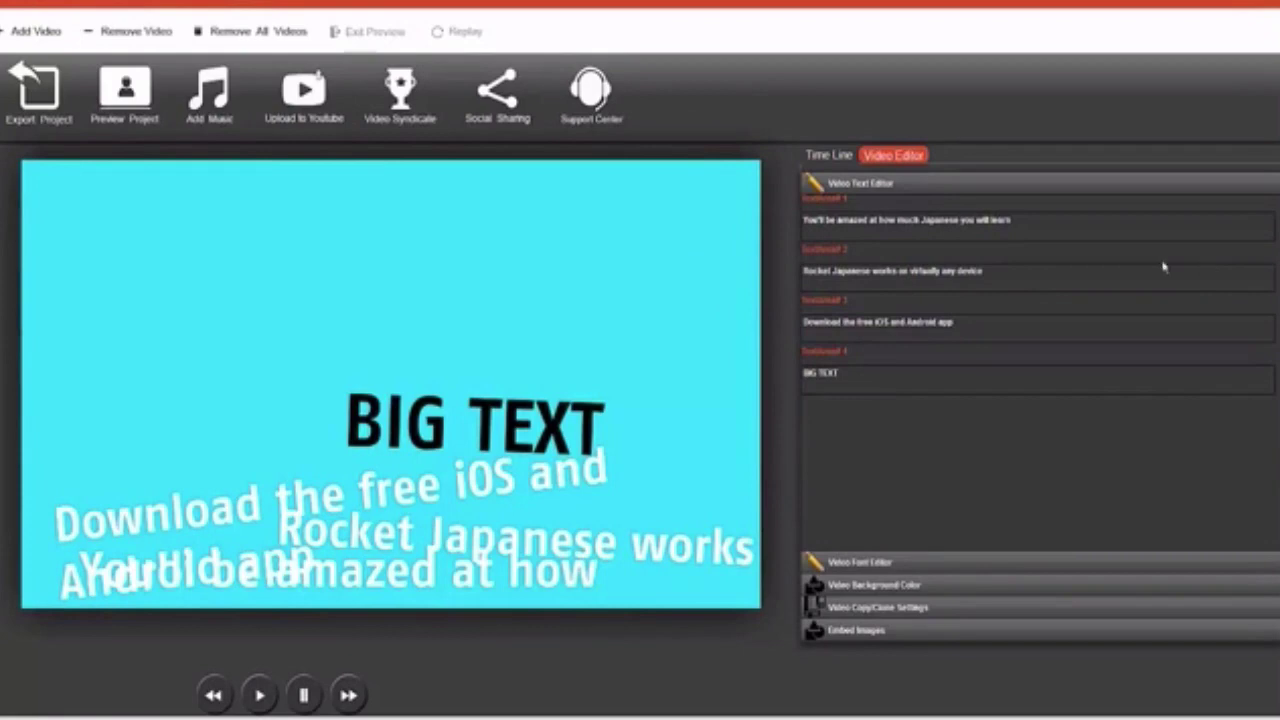
pyautogui.moveTo(905, 378); pyautogui.dragTo(766, 377)
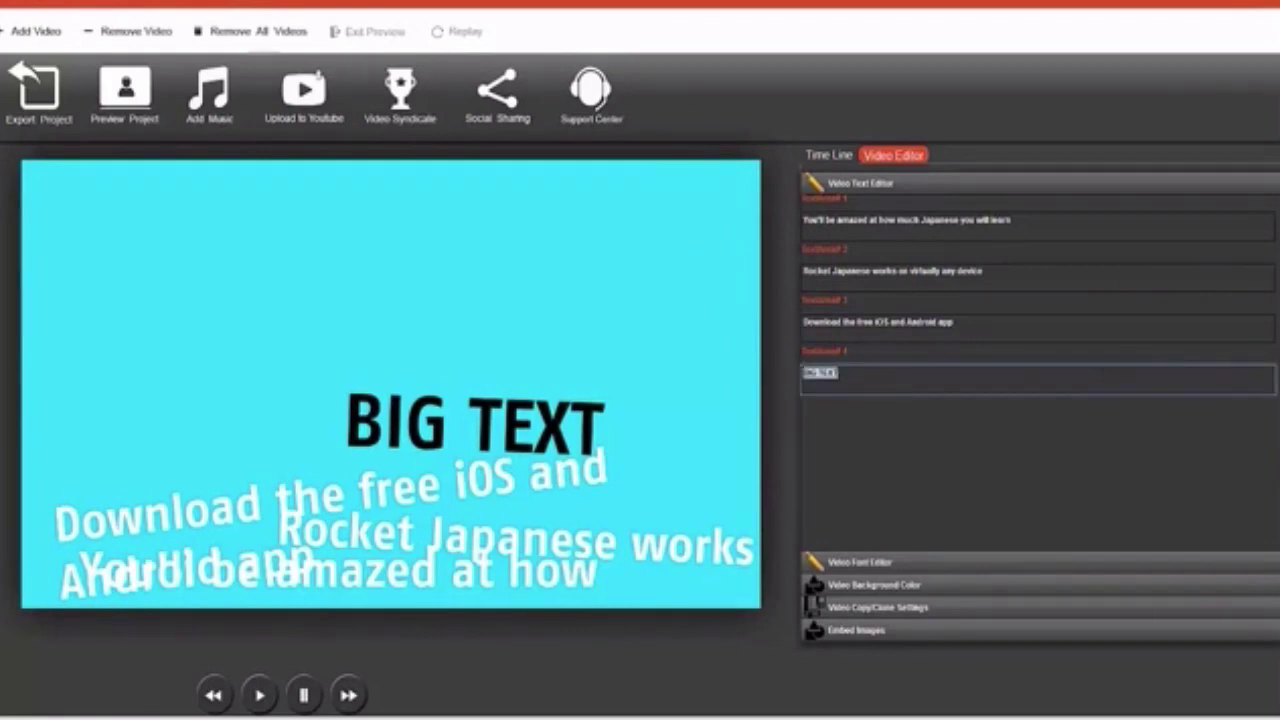
pyautogui.write('Download the audio tracks for learning on the go')
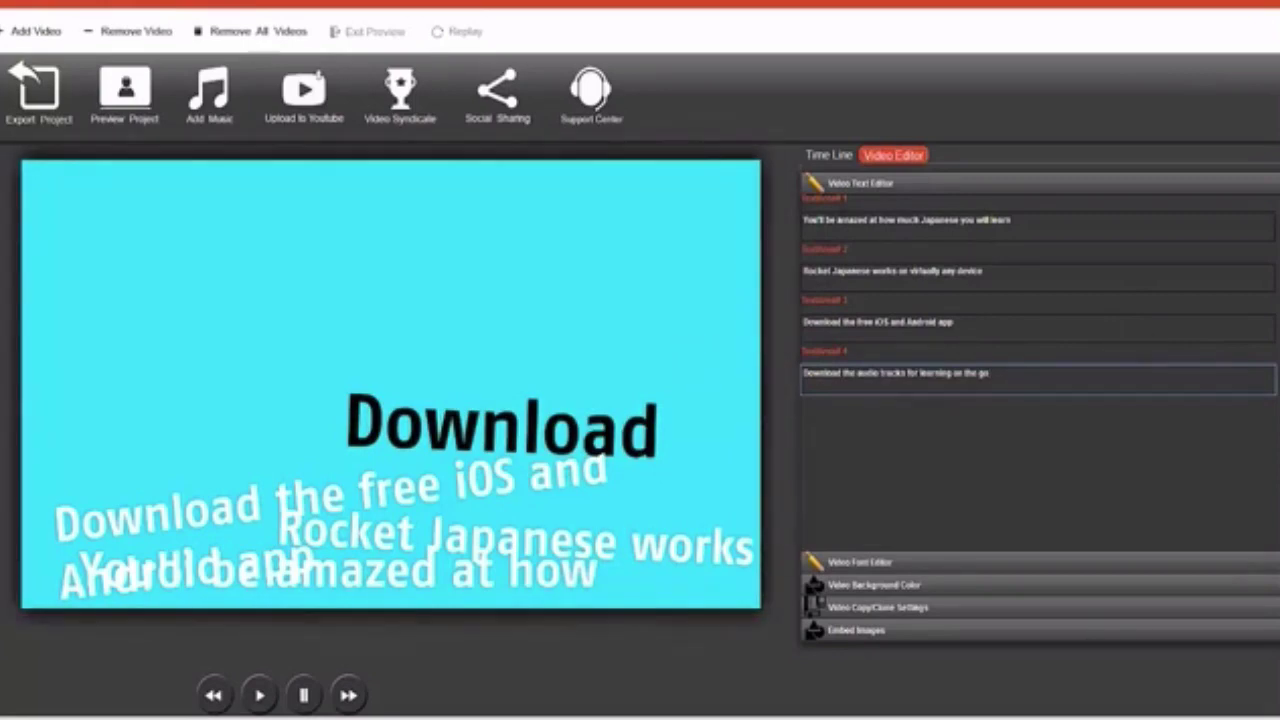
# Apply Birch Std to the selected text element and shrink it to font size 34
pyautogui.click(862, 564)
pyautogui.click(977, 278)
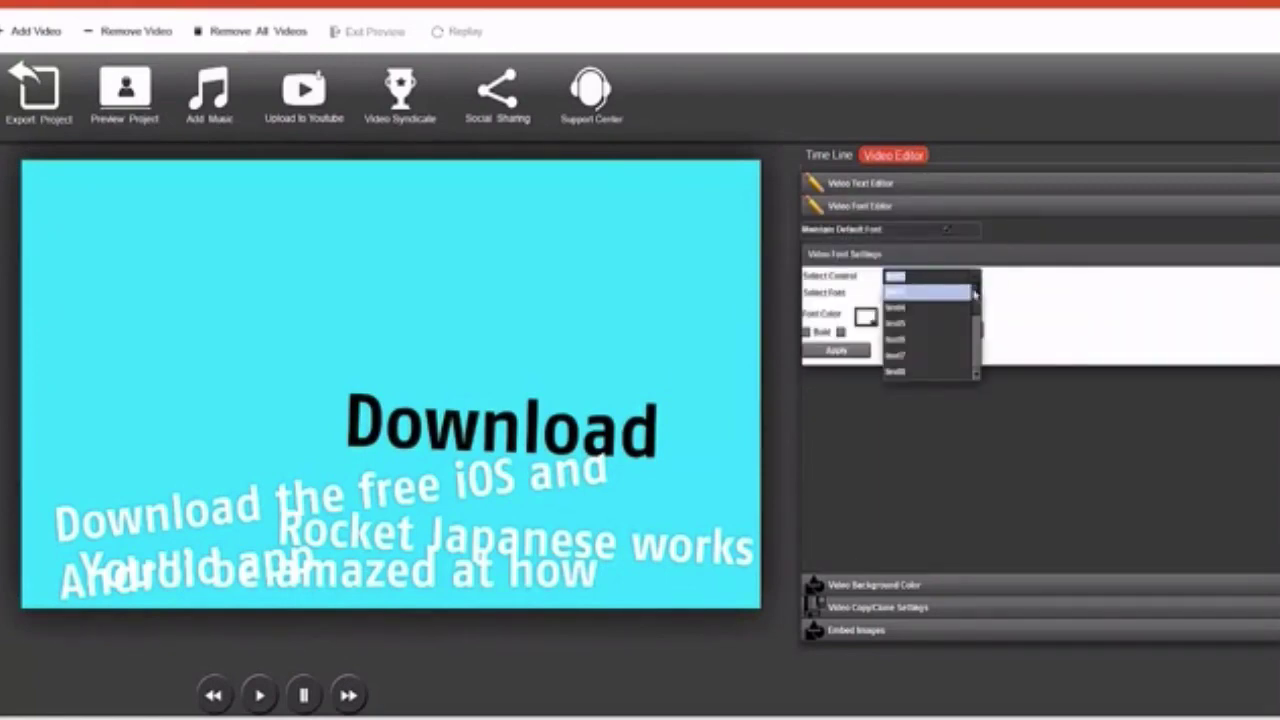
pyautogui.click(951, 293)
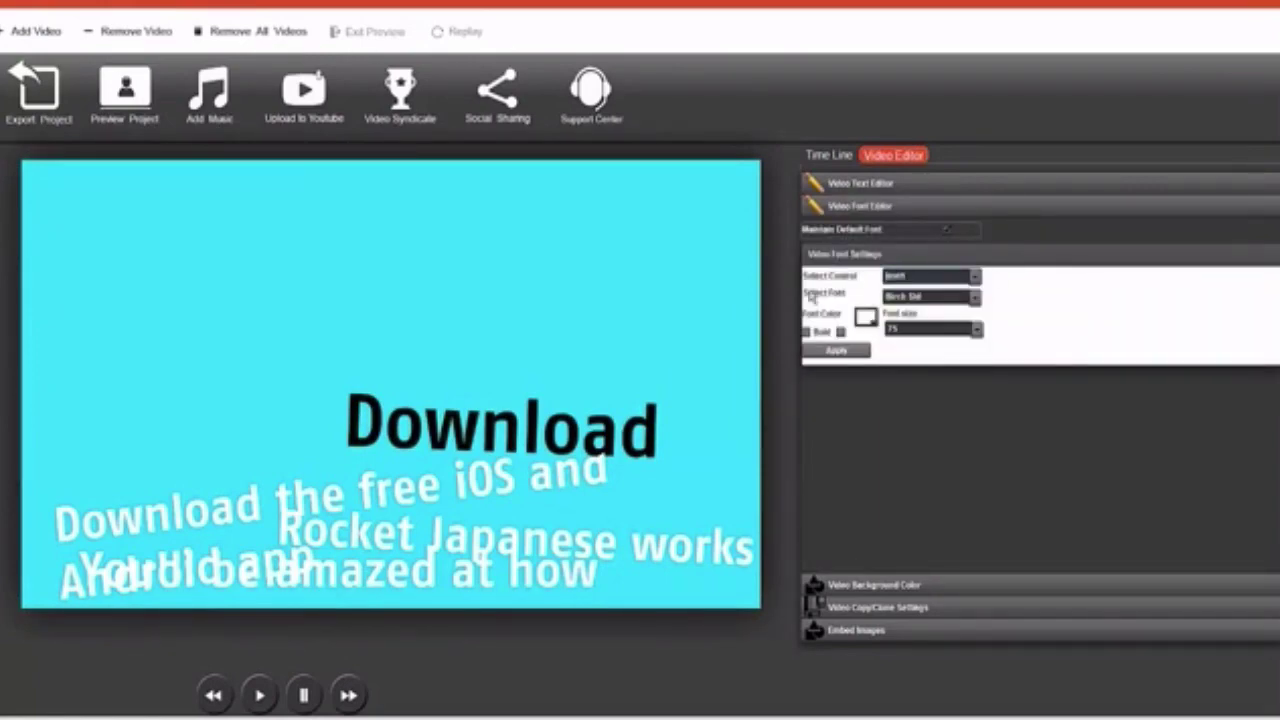
pyautogui.click(863, 355)
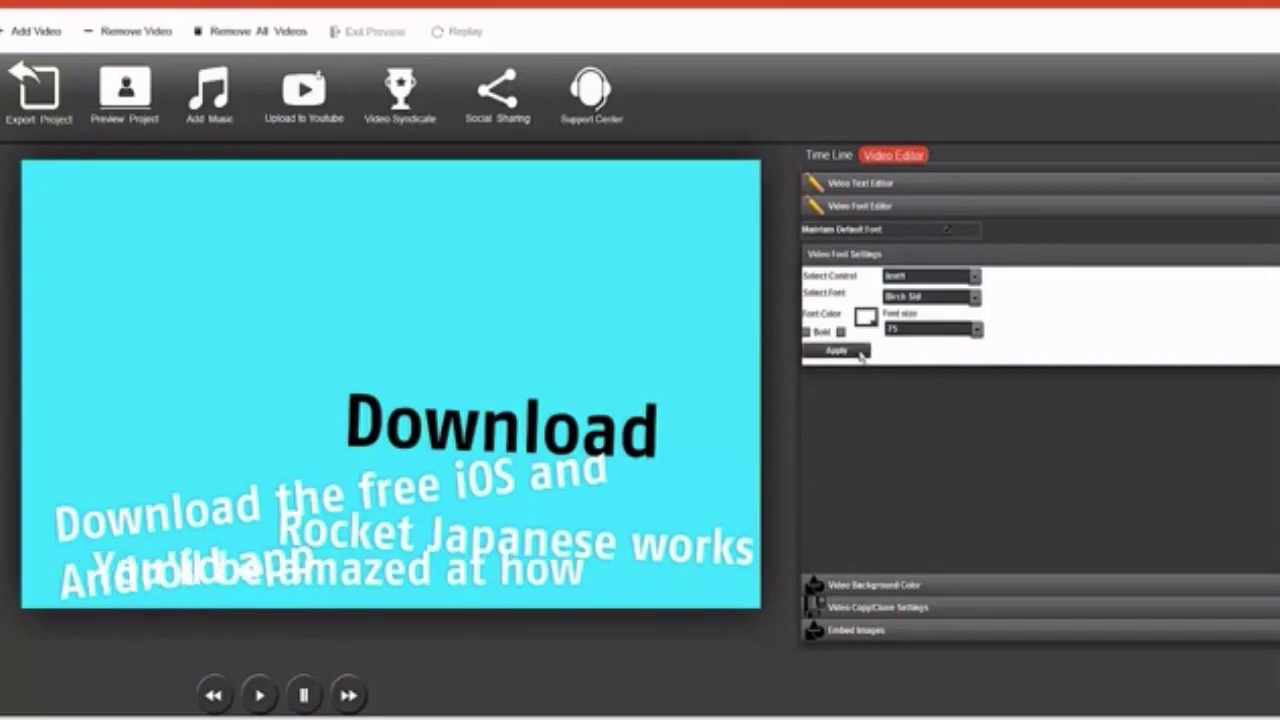
pyautogui.click(977, 330)
pyautogui.click(905, 390)
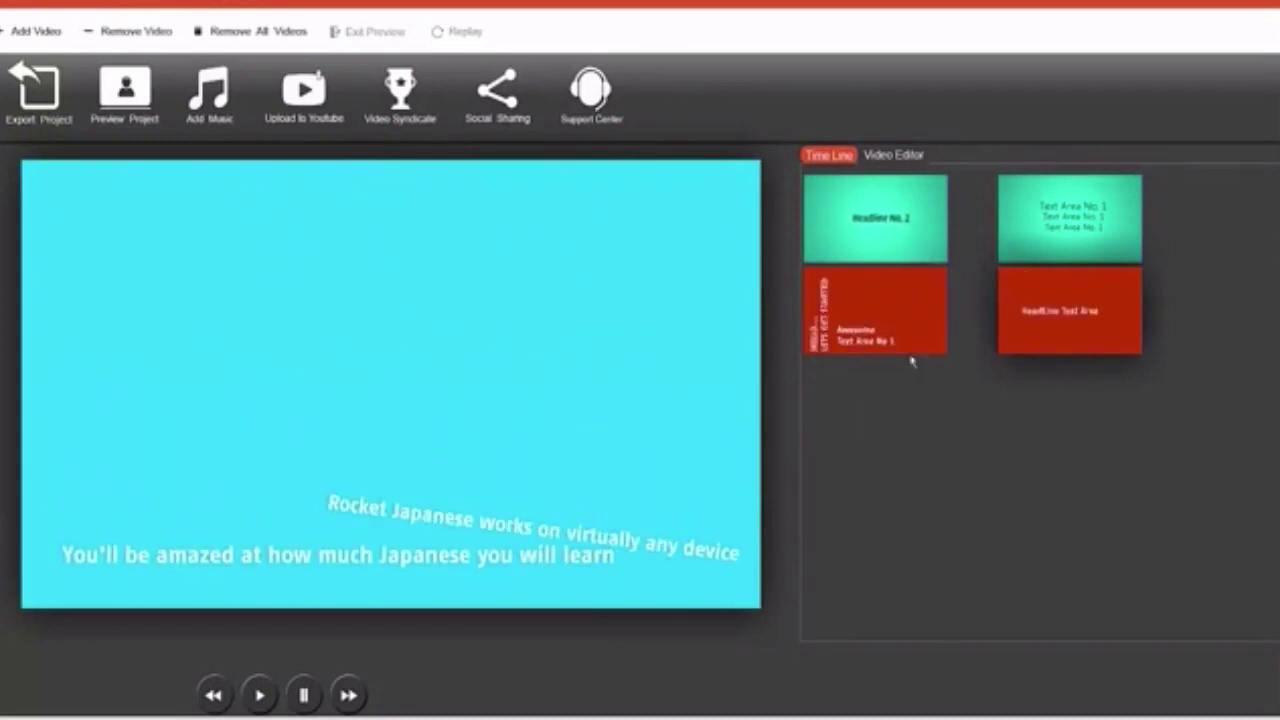
# Add a single 'text Slide 5' from Text Slides and give it the light-blue background
pyautogui.click(40, 30)
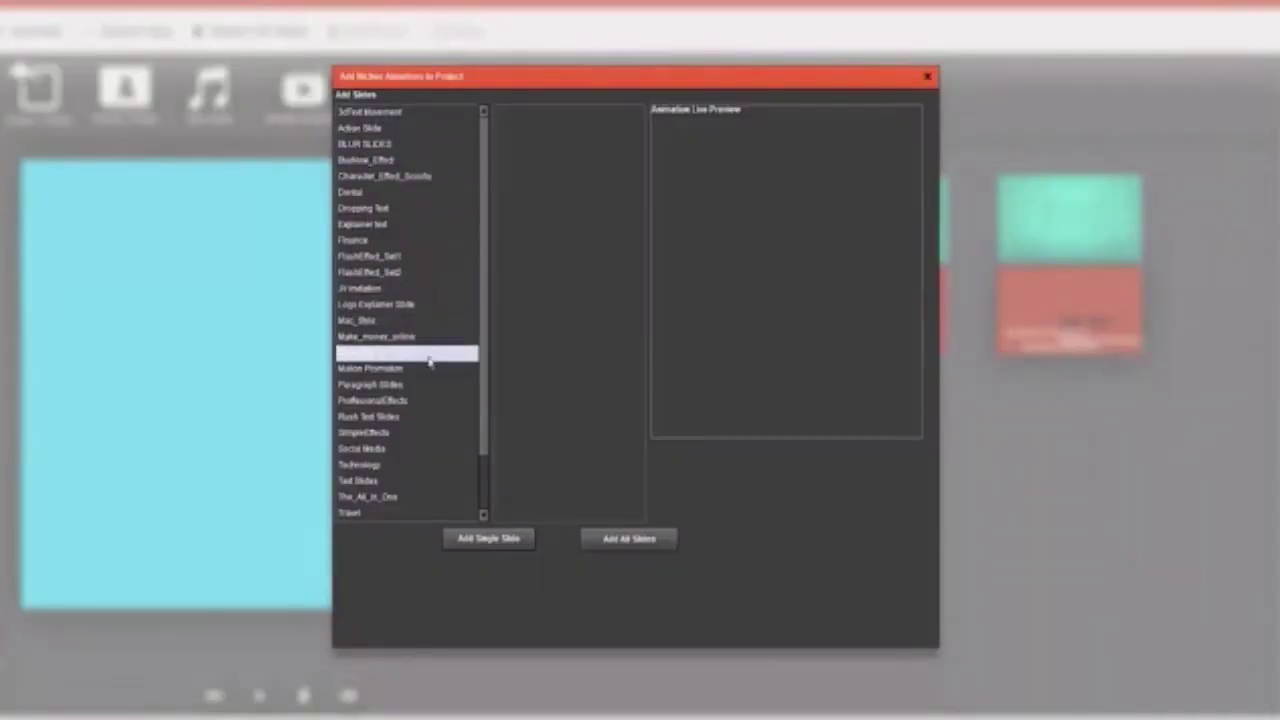
pyautogui.click(400, 481)
pyautogui.click(600, 145)
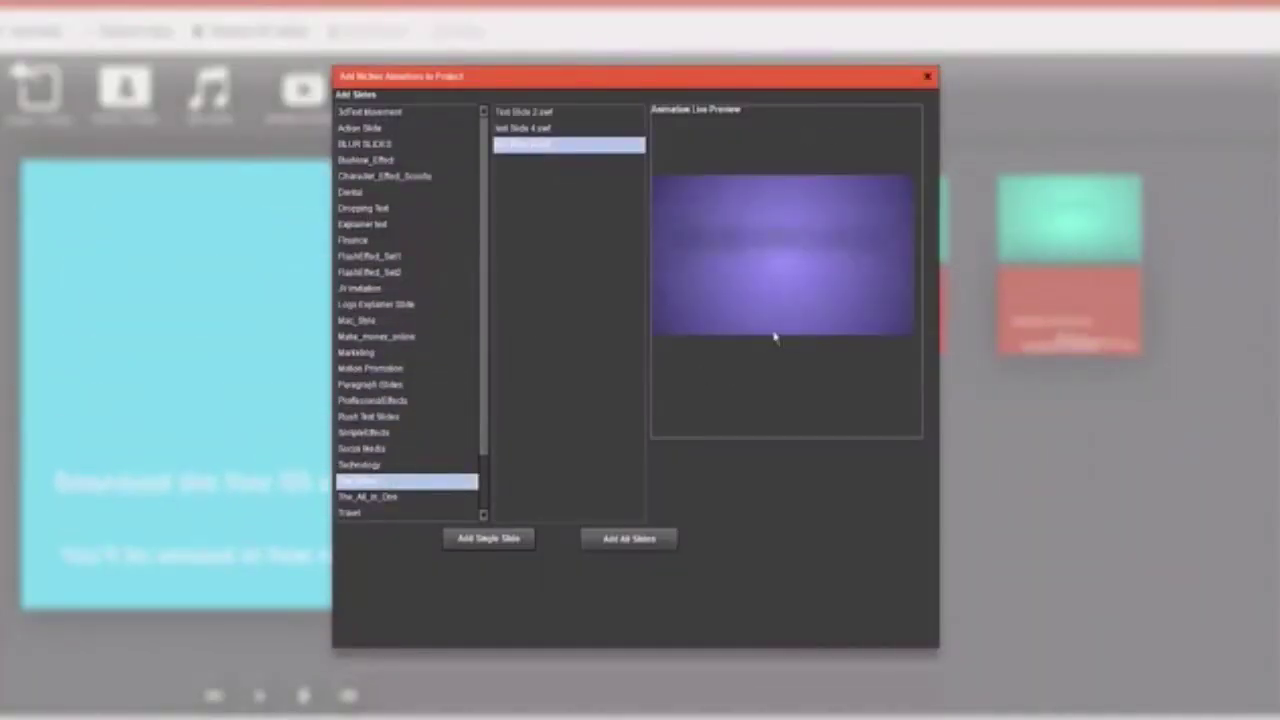
pyautogui.click(506, 543)
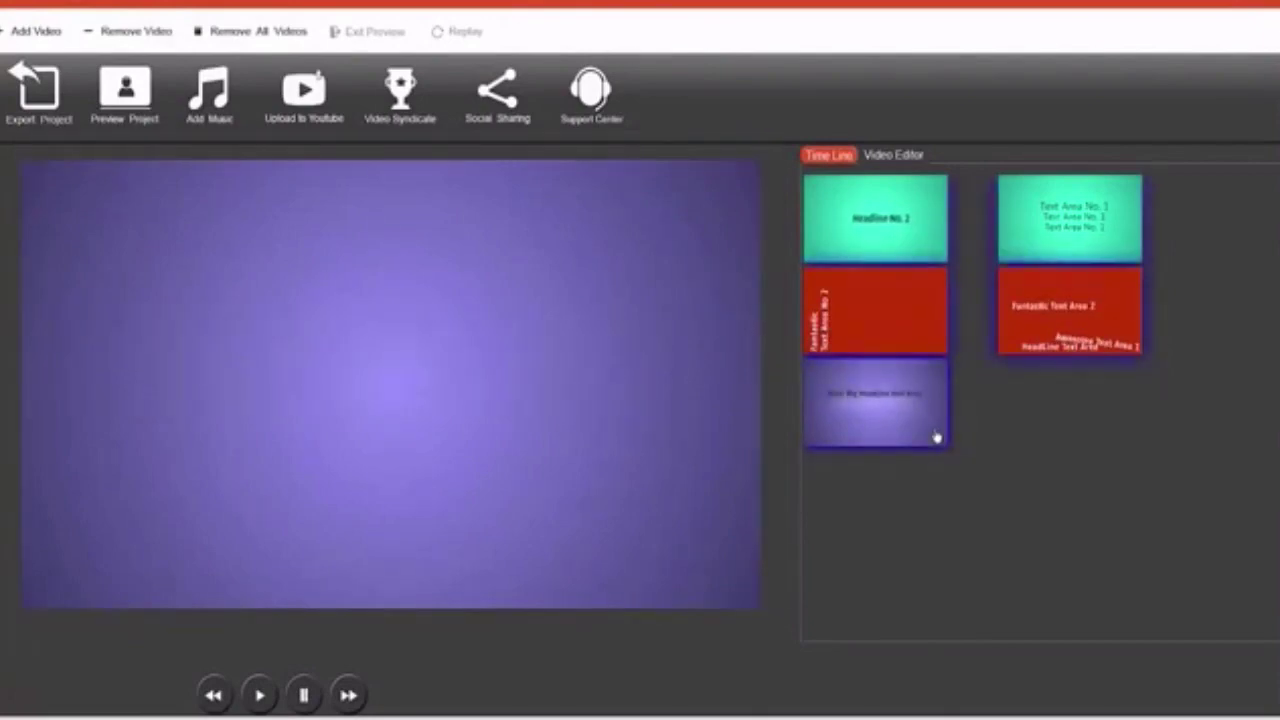
pyautogui.click(900, 158)
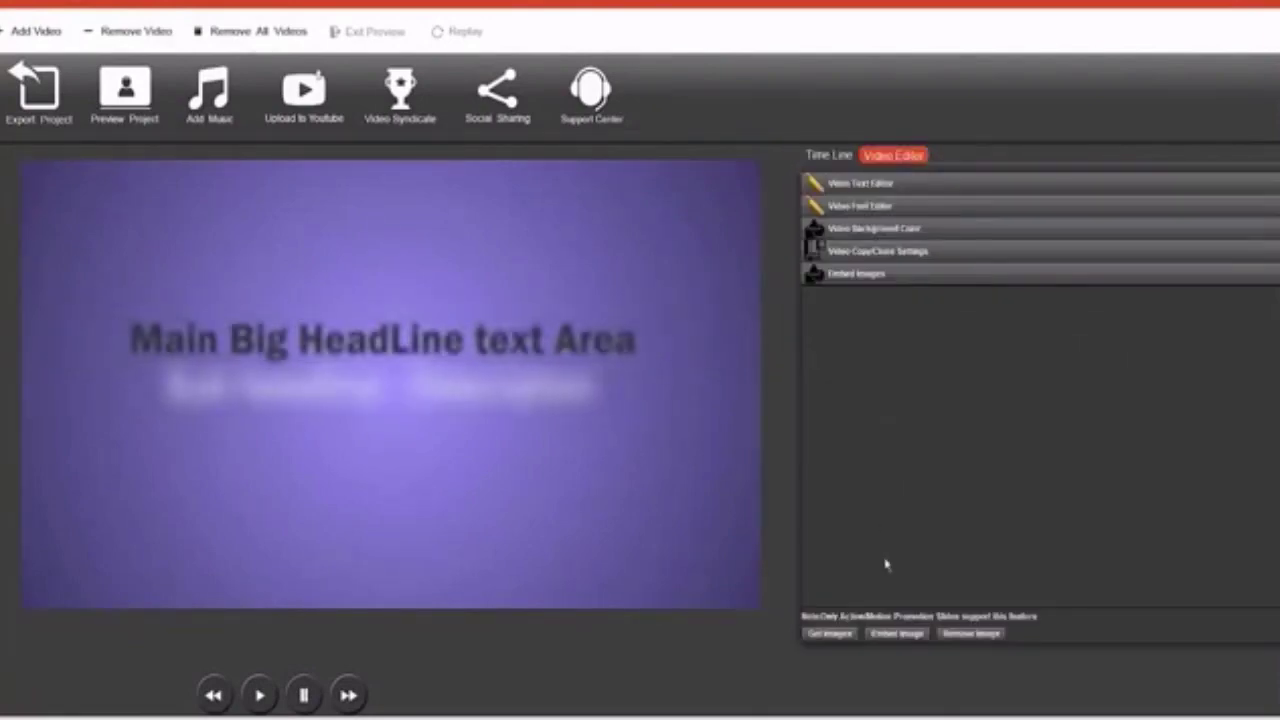
pyautogui.click(891, 227)
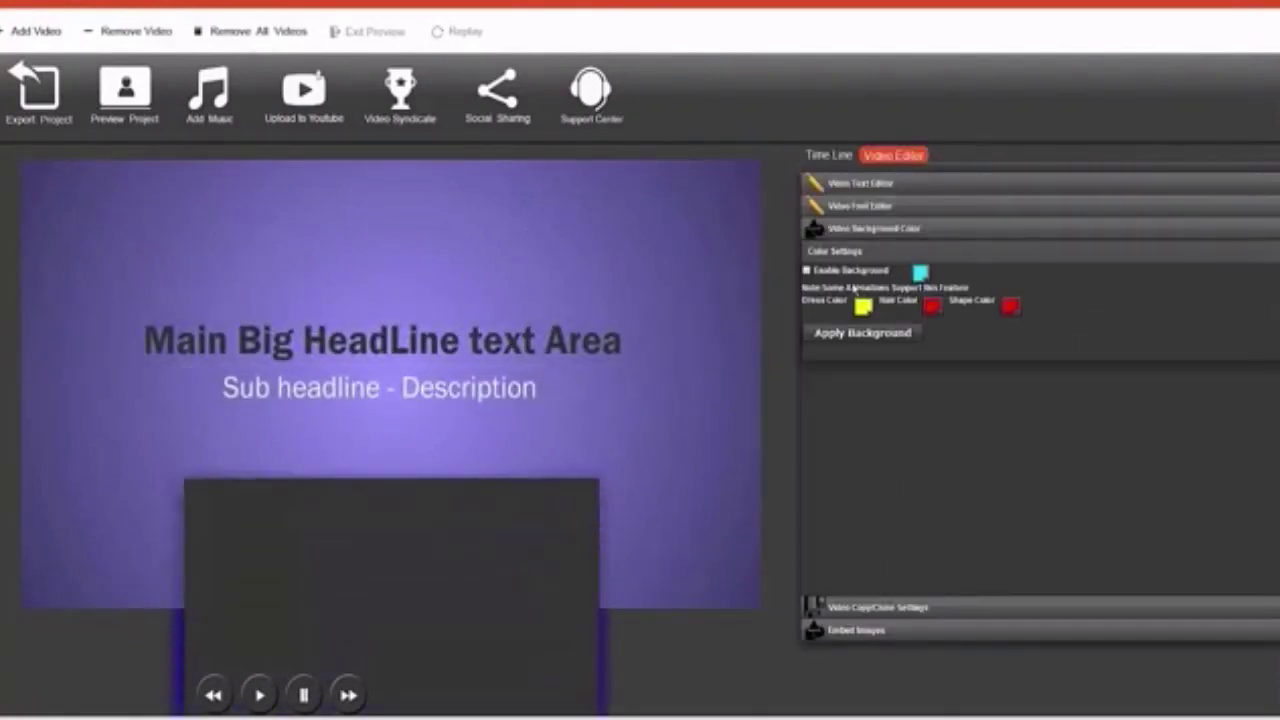
pyautogui.click(893, 335)
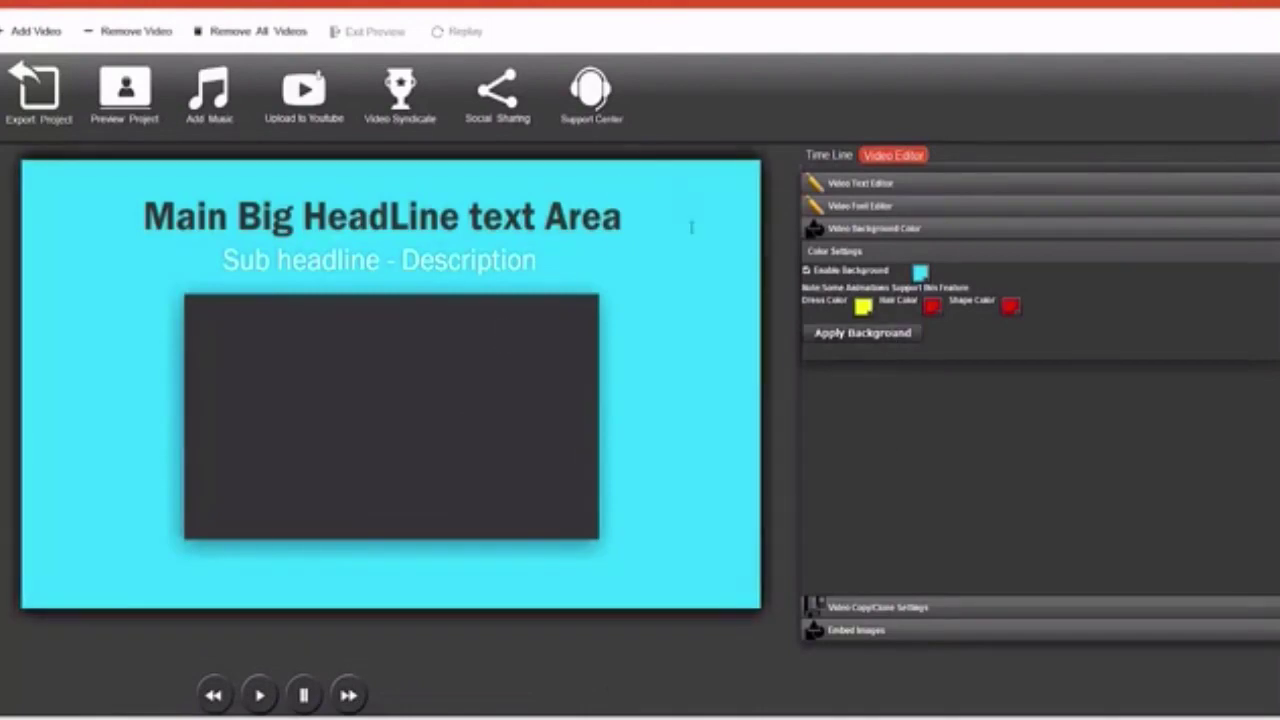
# Set the headline to 'Rocket Japanese Online Learning' and the subheadline to 'Start Learning Today'
pyautogui.click(845, 186)
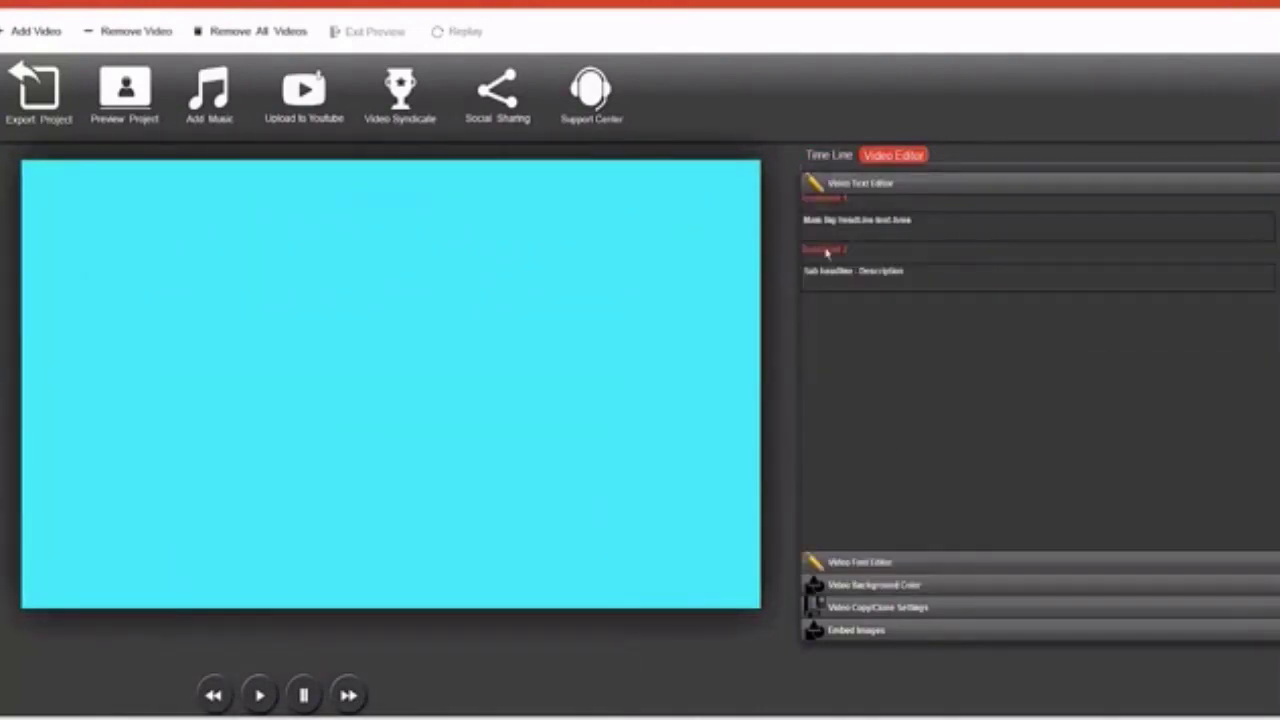
pyautogui.click(855, 218)
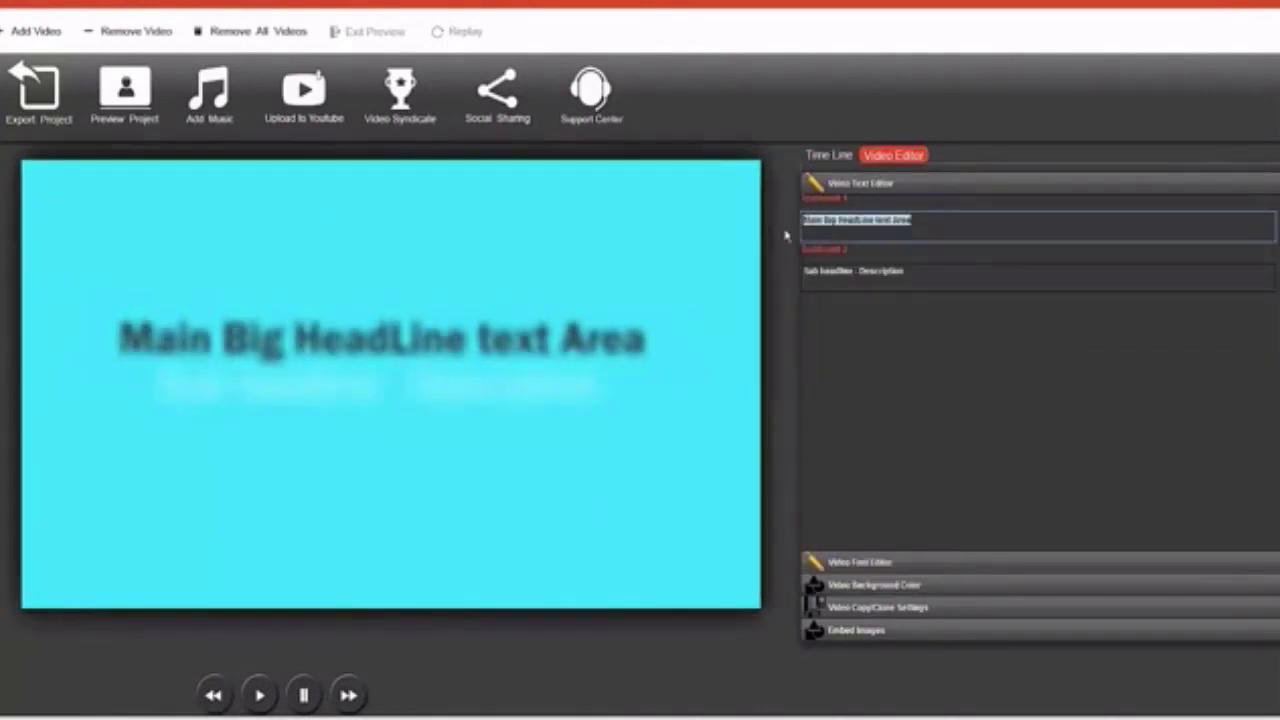
pyautogui.write('Rocket J')
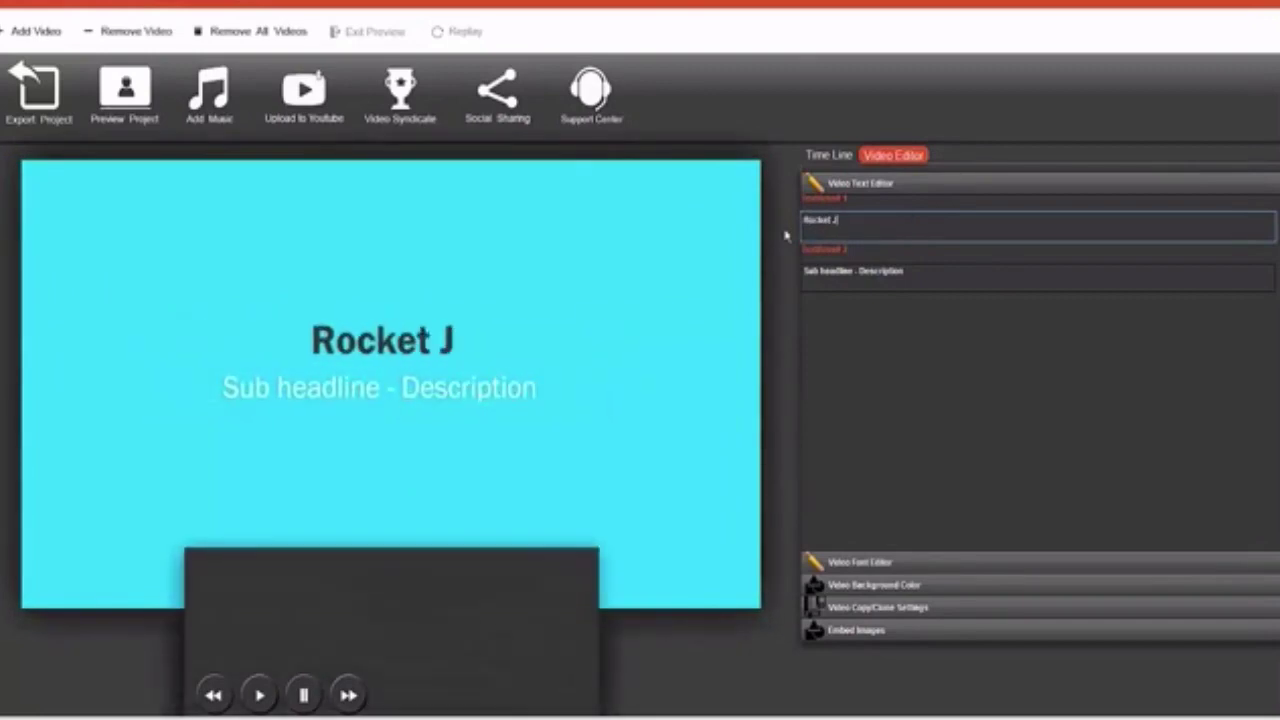
pyautogui.write('apanese Online')
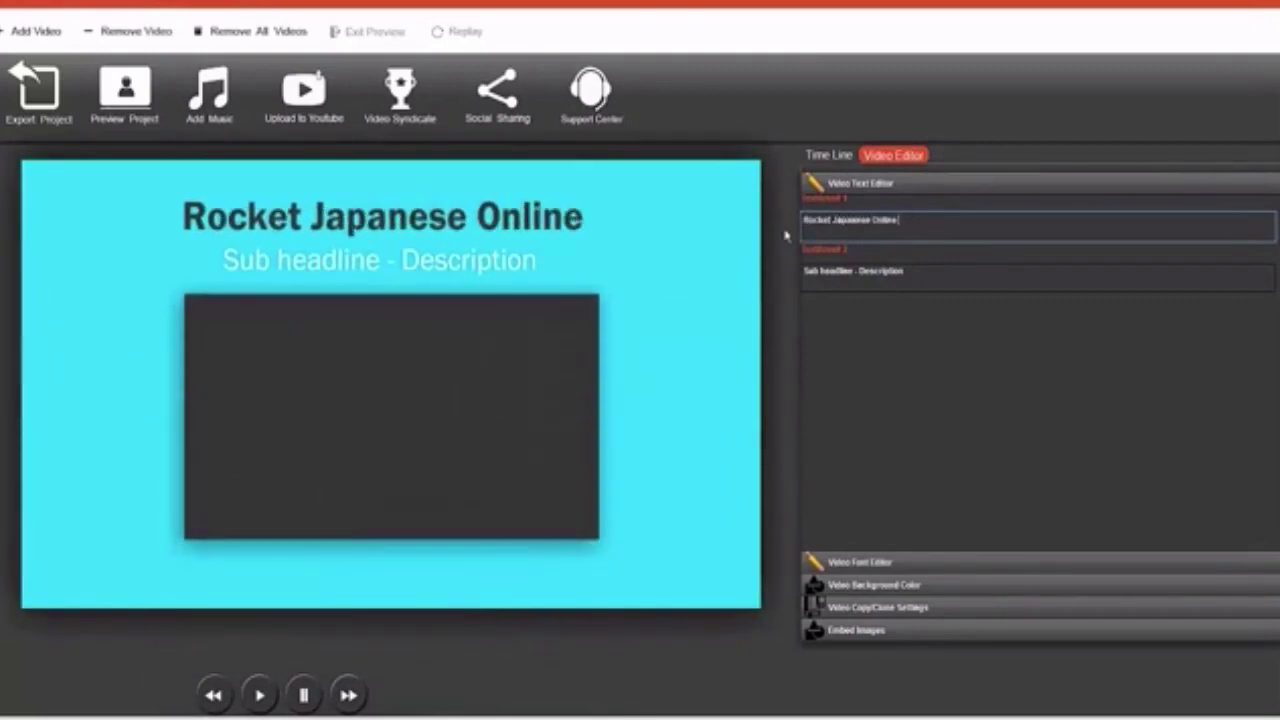
pyautogui.write(' Learning')
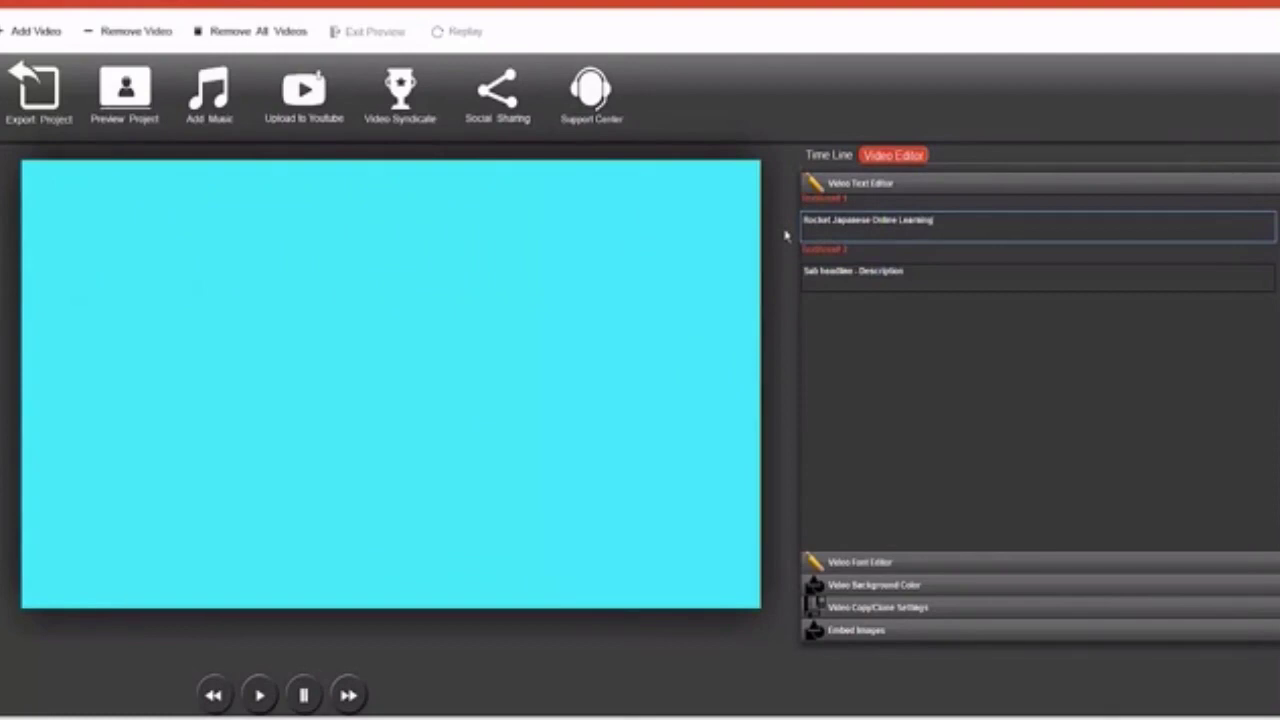
pyautogui.press('Tab')
pyautogui.write('Sho')
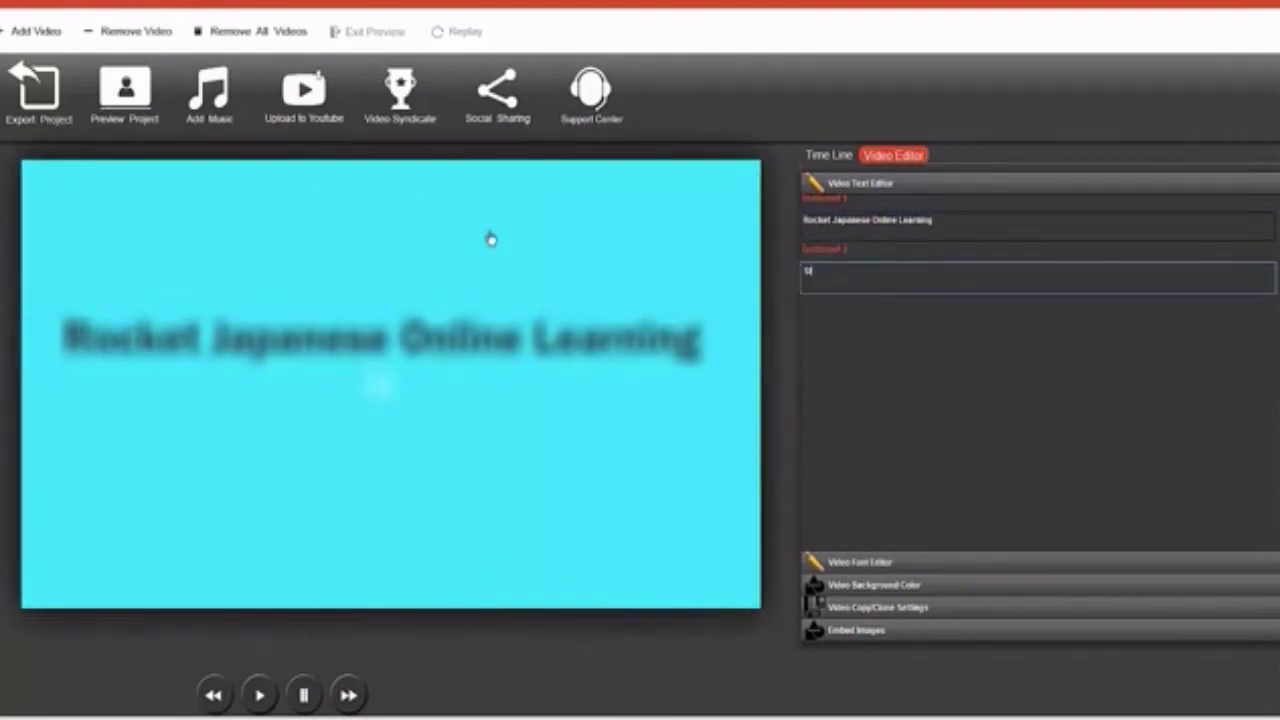
pyautogui.write('rt Learning Today')
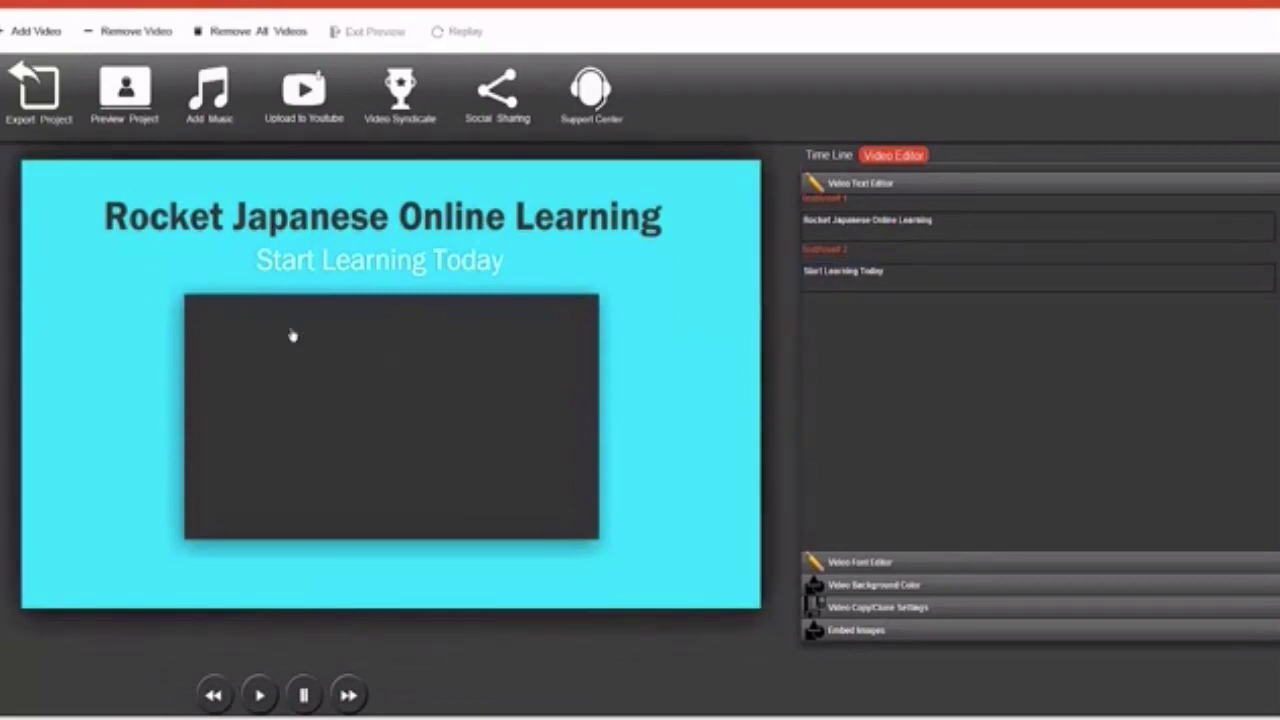
# Embed the 'Download Now' banner from the image library into the Rocket Japanese slide
pyautogui.click(203, 314)
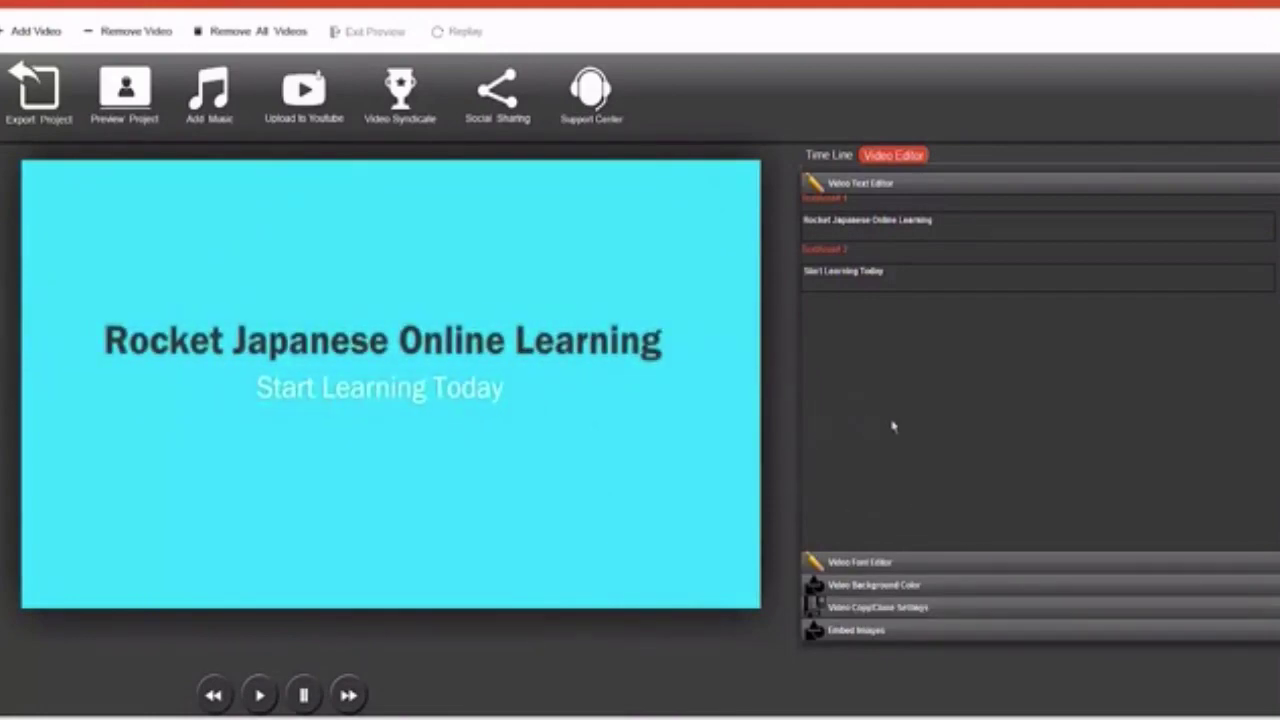
pyautogui.click(855, 632)
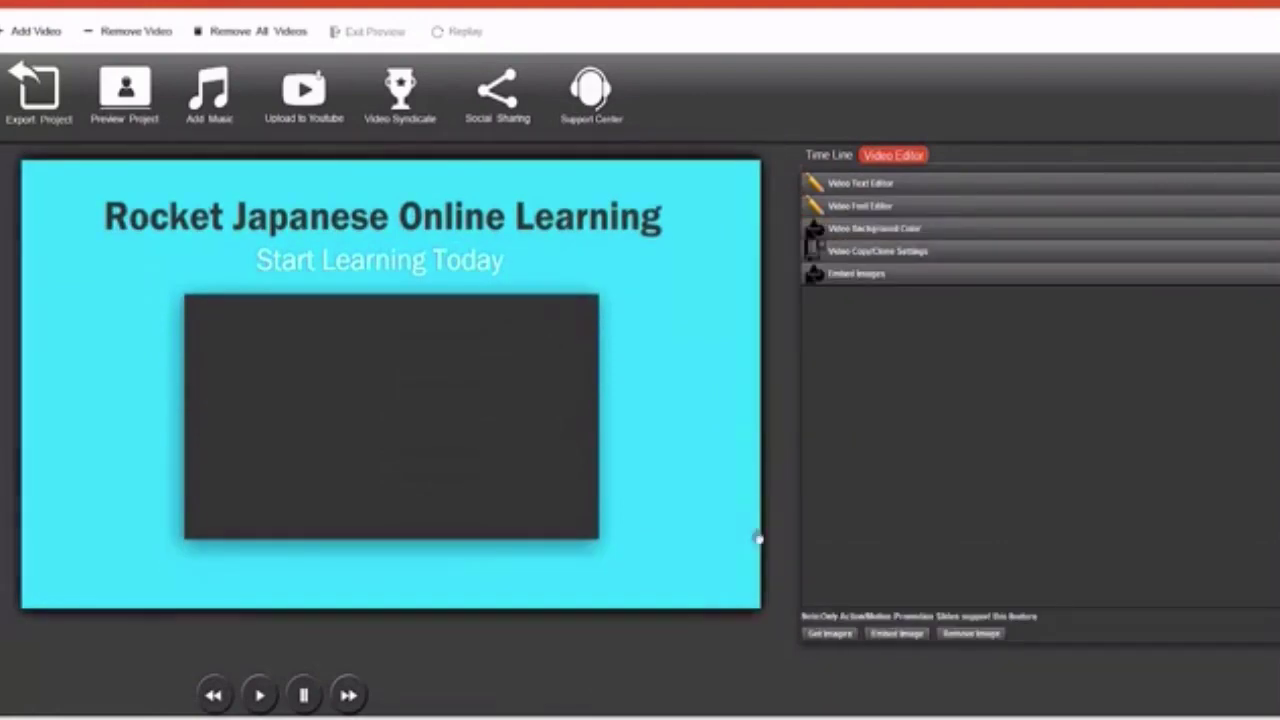
pyautogui.click(828, 633)
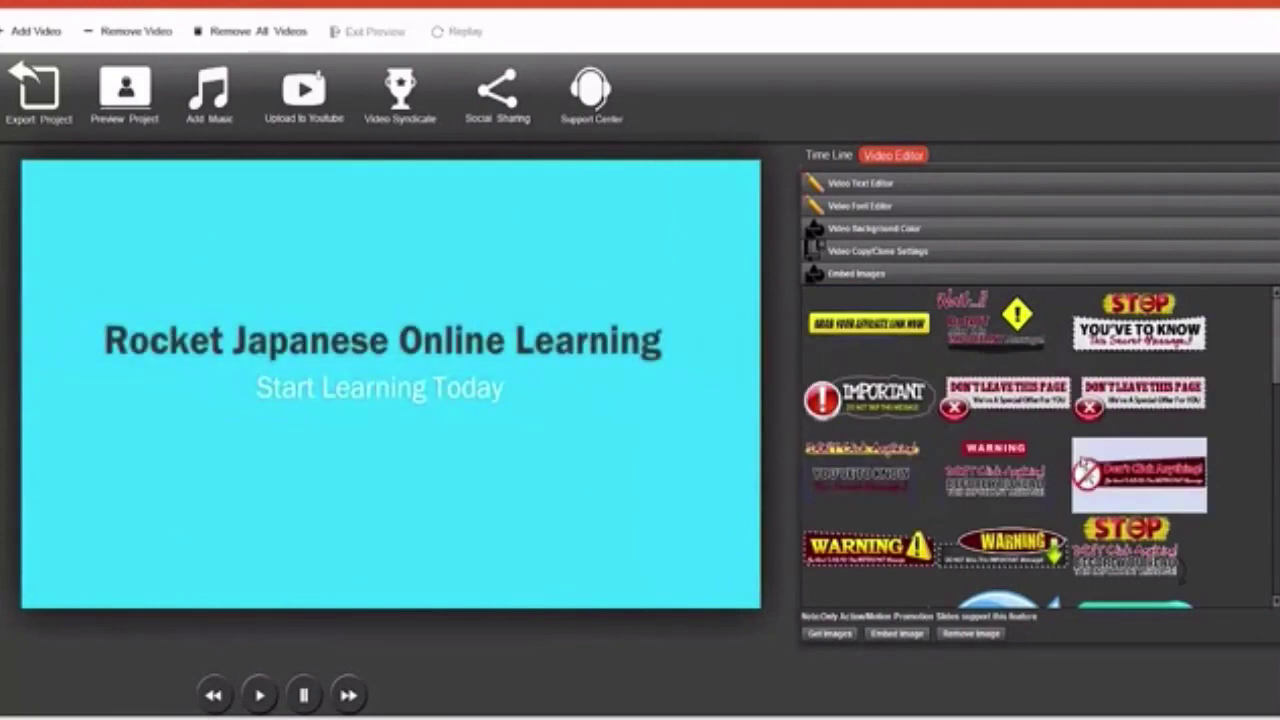
pyautogui.scroll(-10, 1085, 465)
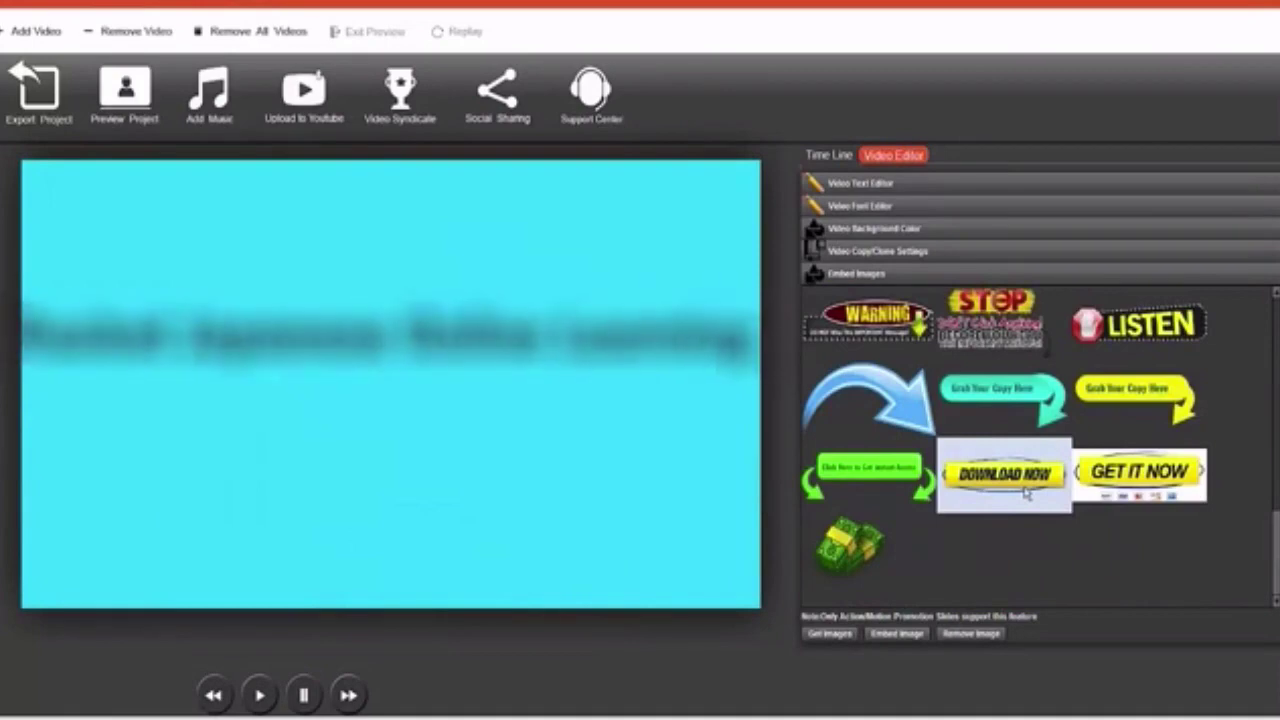
pyautogui.click(896, 634)
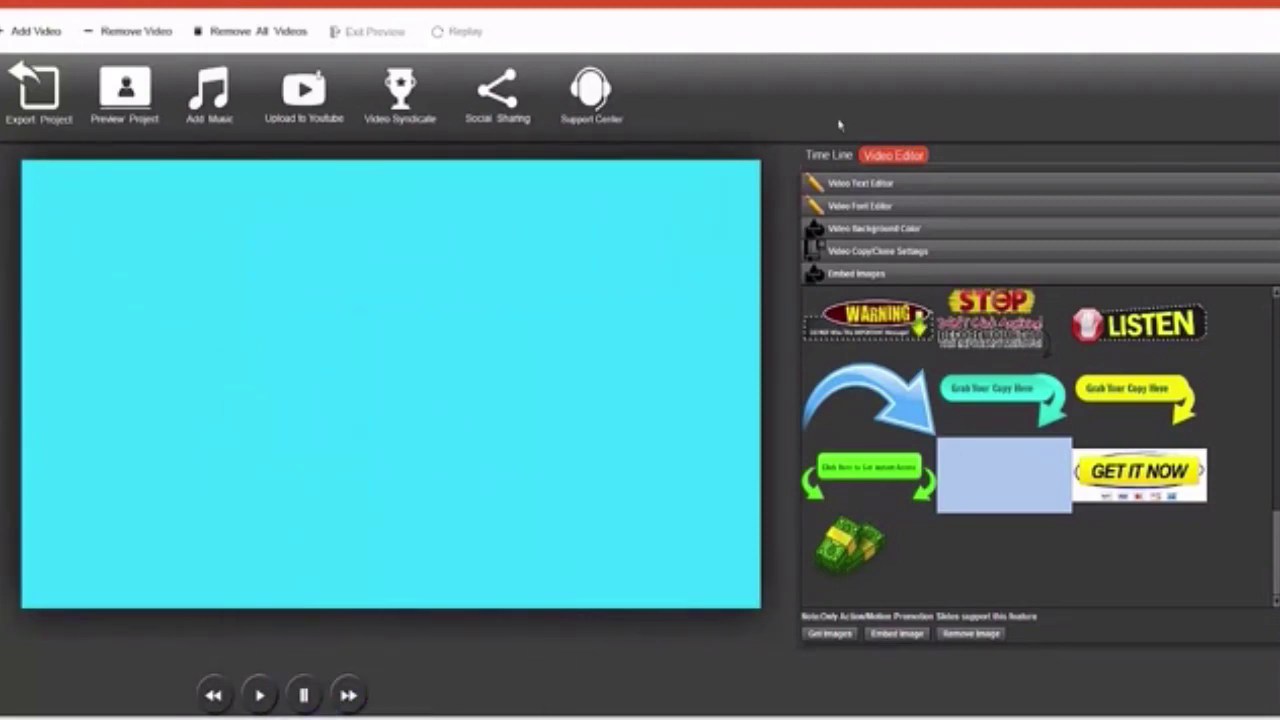
# From the slide timeline, play the full project preview and then exit it
pyautogui.click(830, 155)
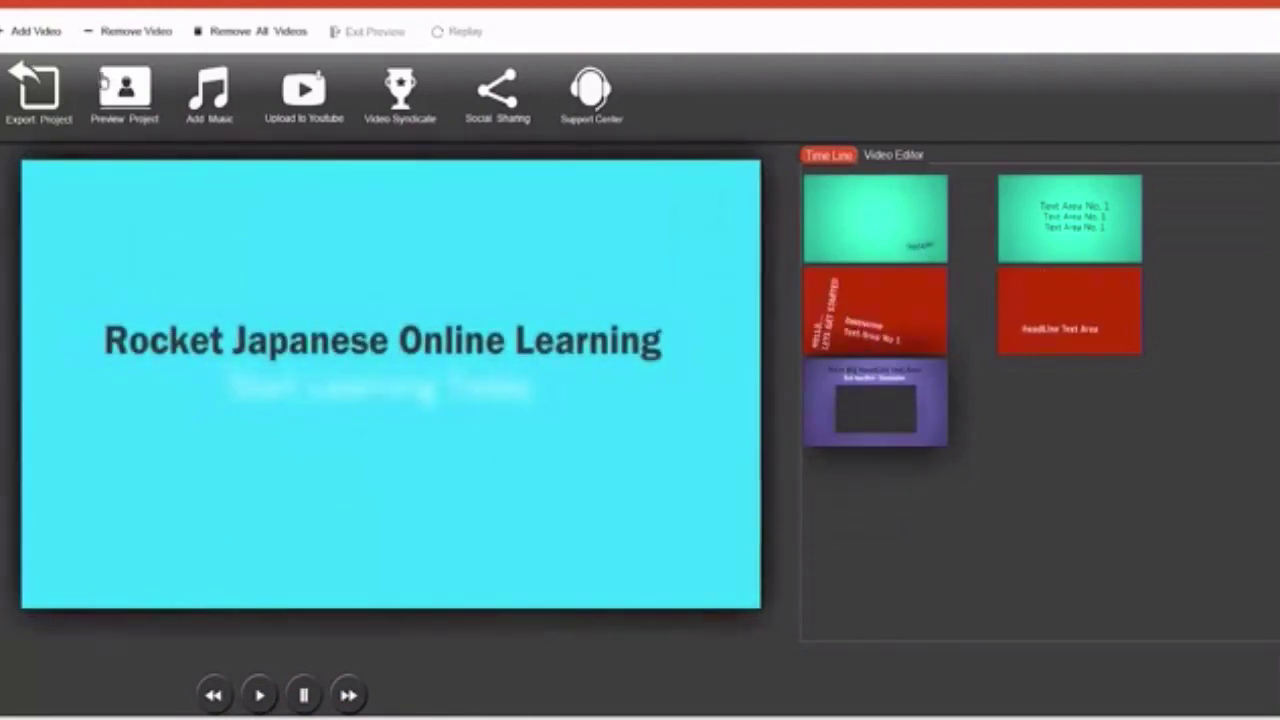
pyautogui.click(140, 115)
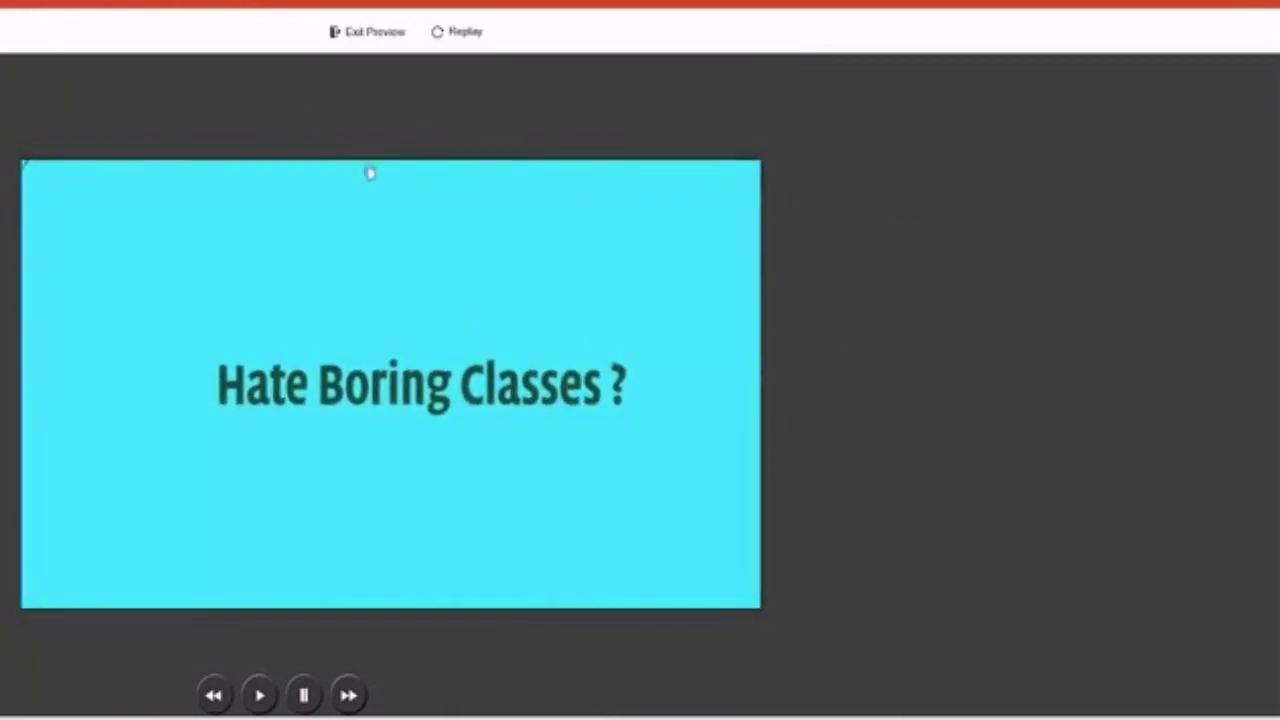
pyautogui.click(367, 33)
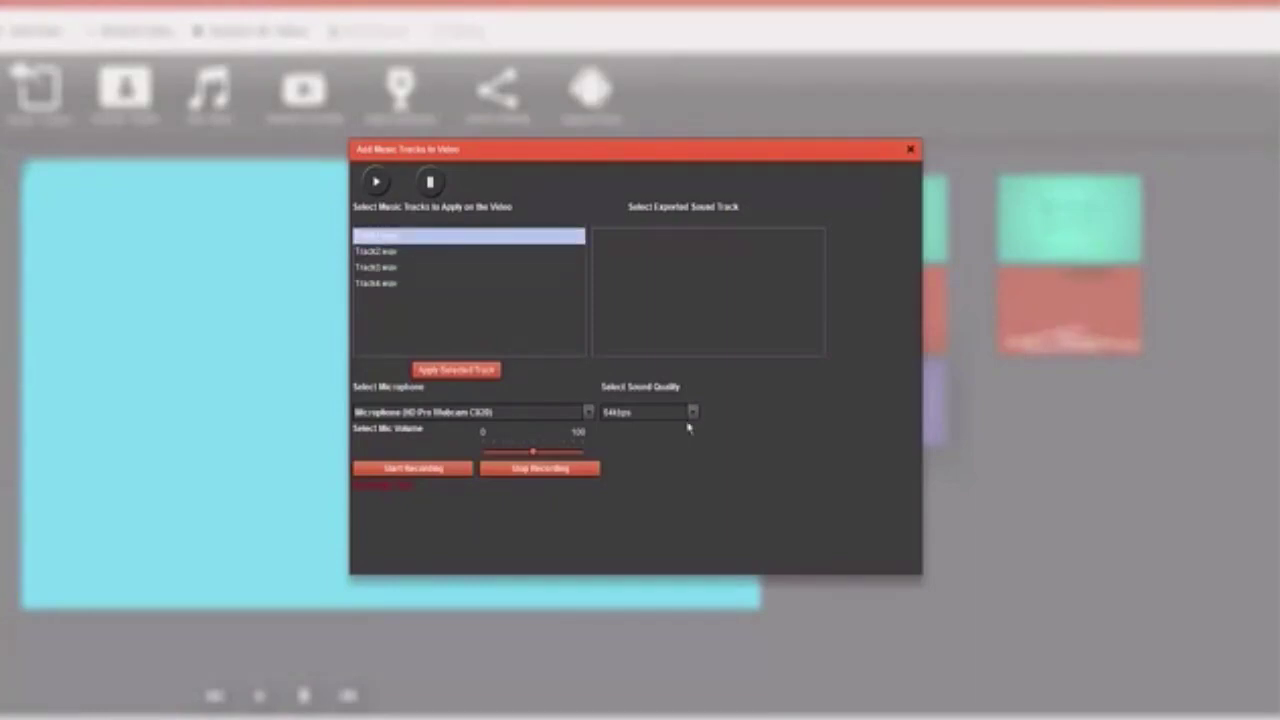
# Apply Track1.wav as background music, confirm it, and run a full project preview
pyautogui.click(486, 371)
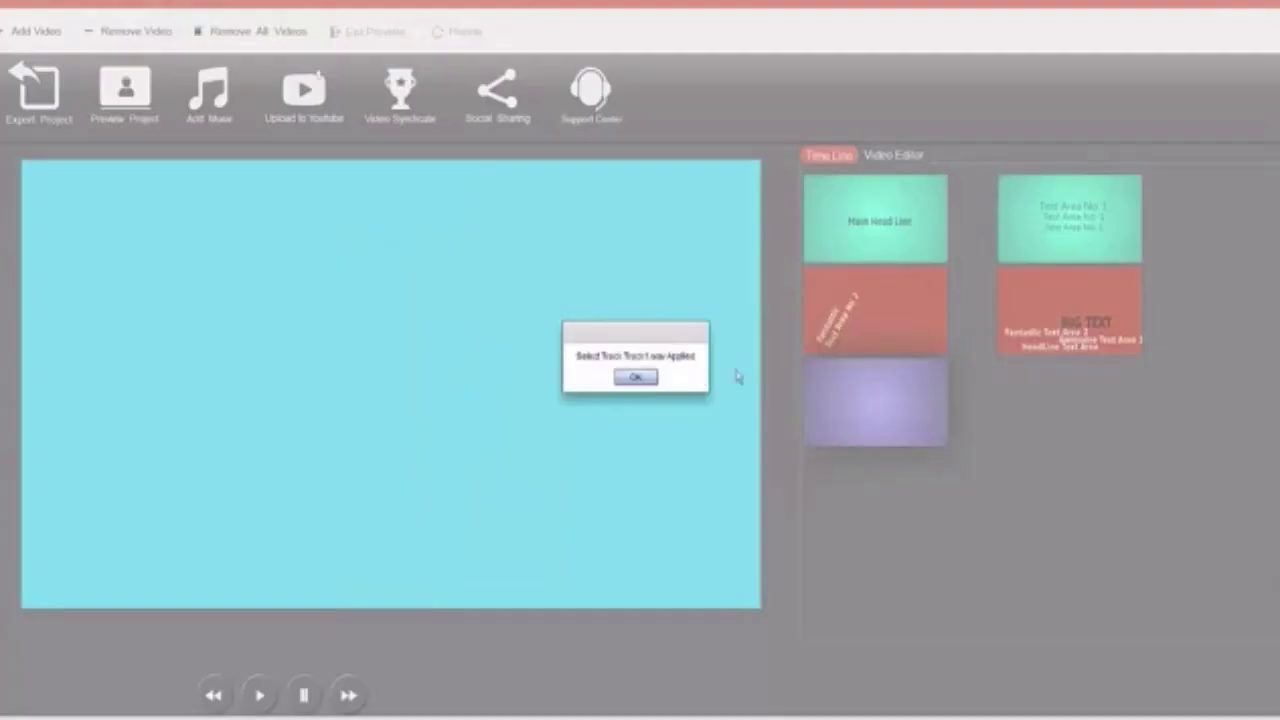
pyautogui.click(638, 377)
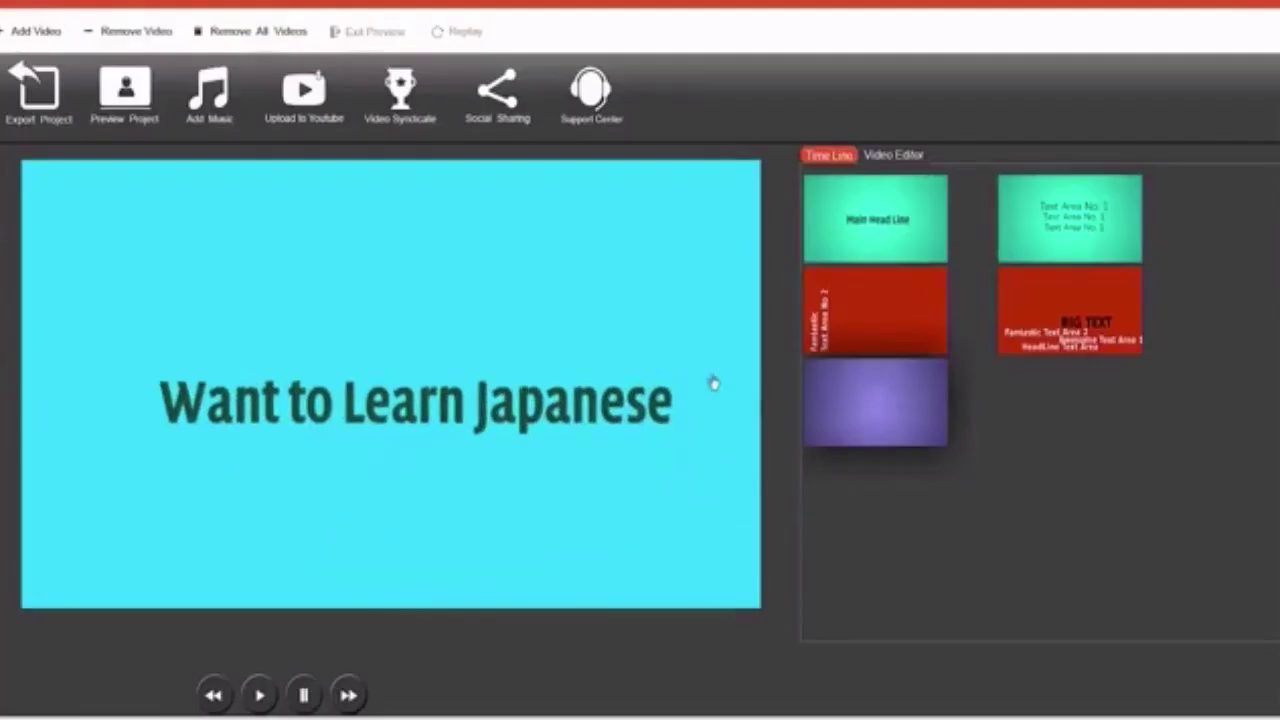
pyautogui.click(137, 116)
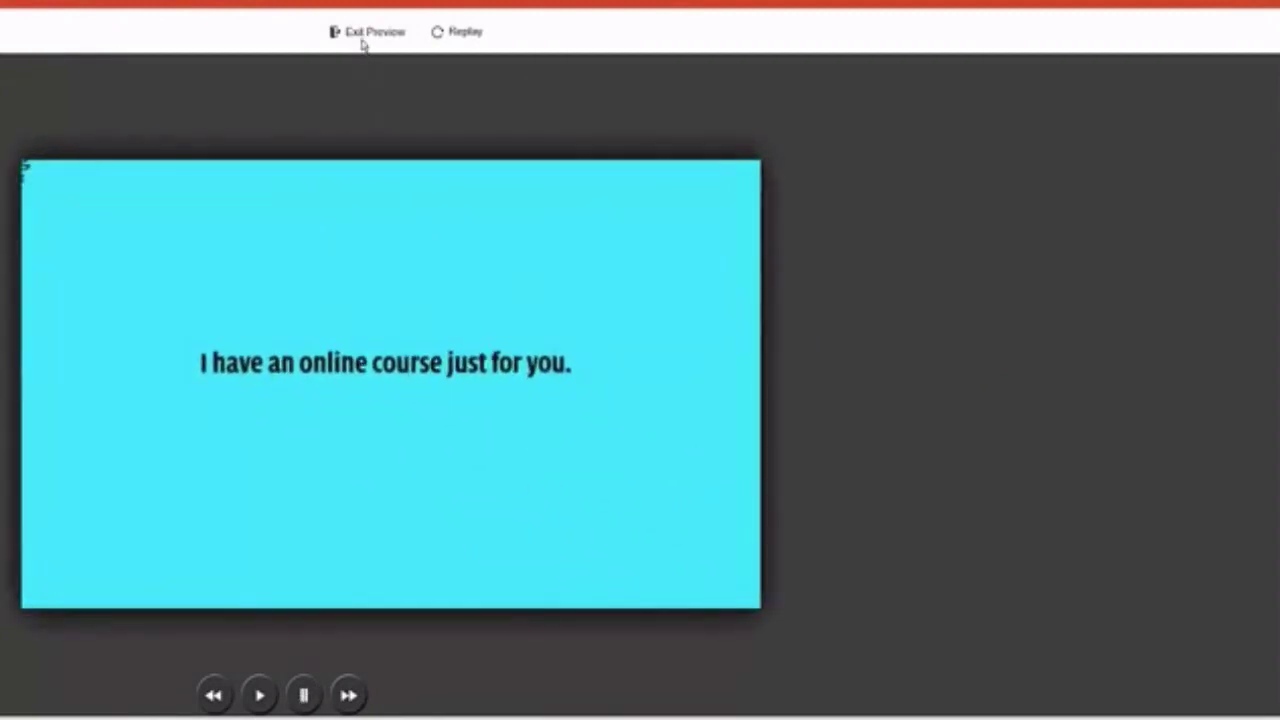
pyautogui.click(378, 36)
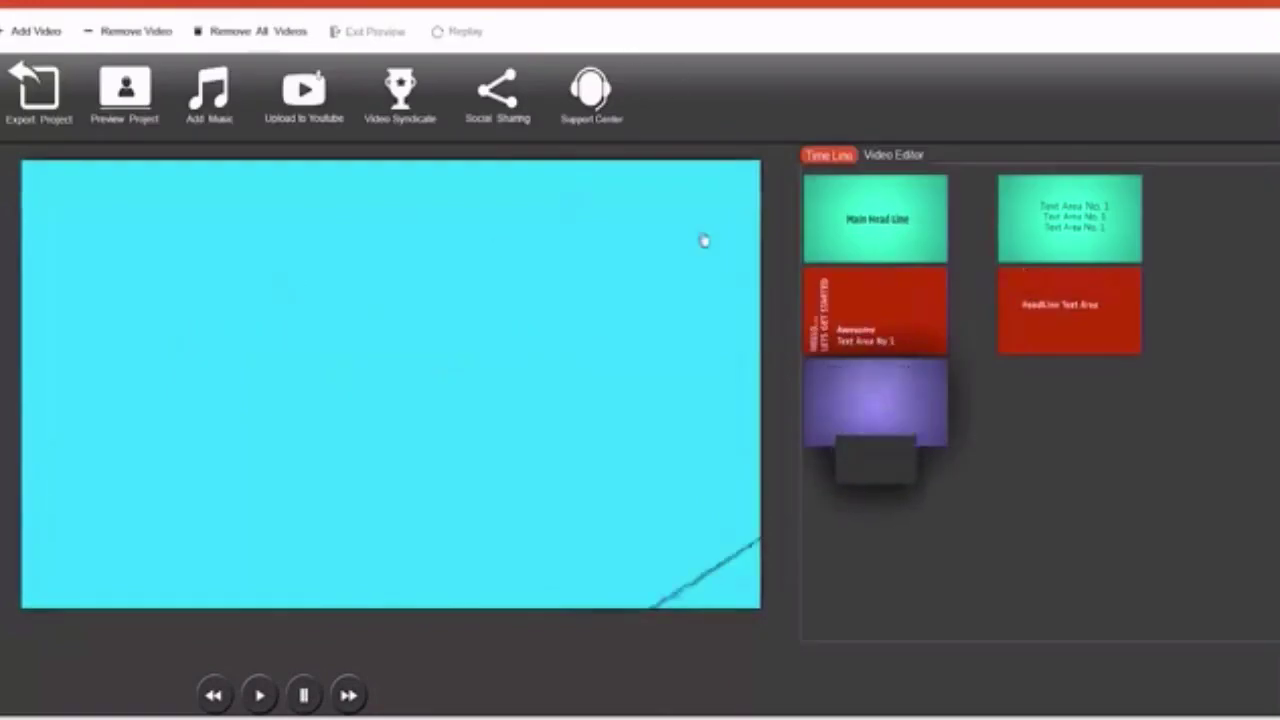